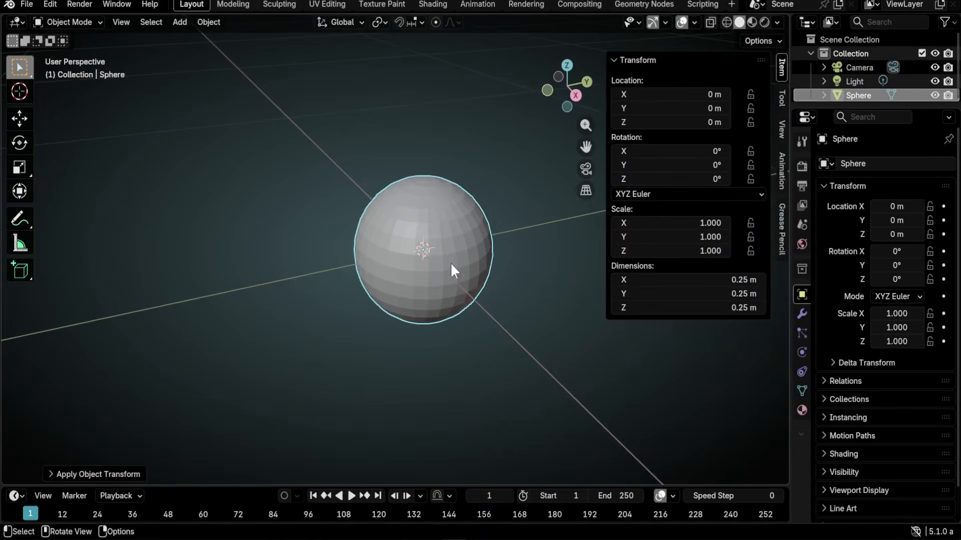
# - Show the Z axis overlay, set the sphere's Y location to 0.125 m, and view through the camera
pyautogui.click(693, 22)
pyautogui.click(777, 85)
pyautogui.doubleClick(667, 108)
pyautogui.write('.25/2')
pyautogui.press('Return')
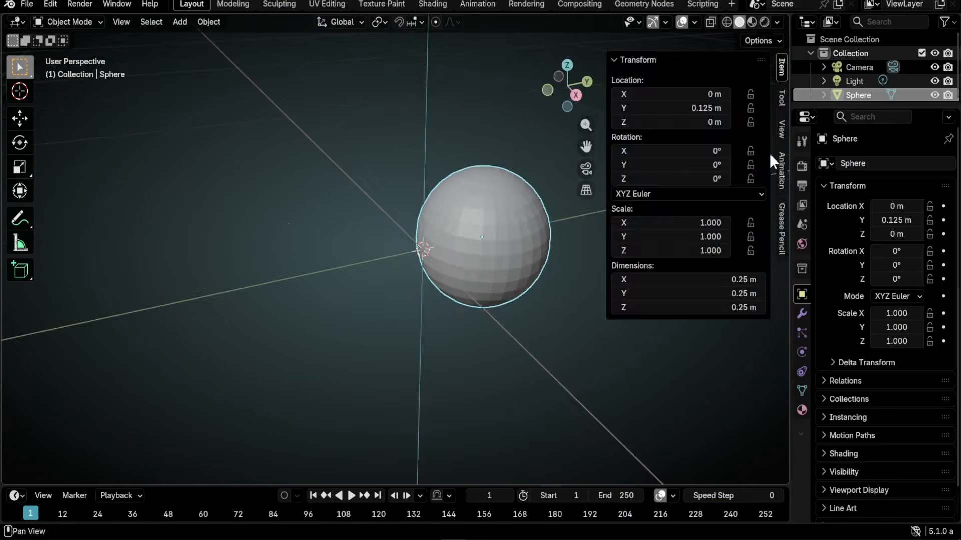
pyautogui.press('n')
pyautogui.scroll(-2, 375, 351)
pyautogui.press('KP_0')
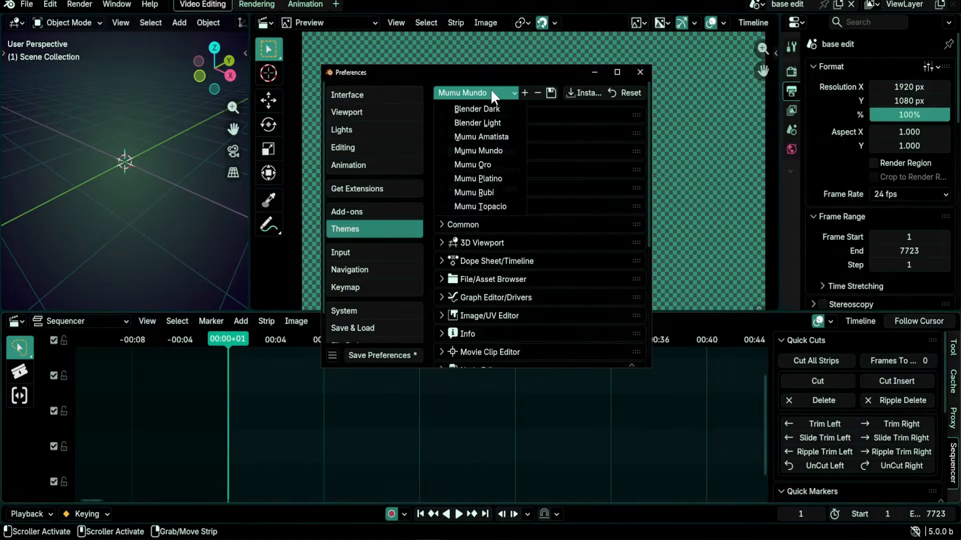
# - Apply the Mumu Amatista theme, then Mumu Oro, and browse through its preview images
pyautogui.click(491, 136)
pyautogui.click(493, 93)
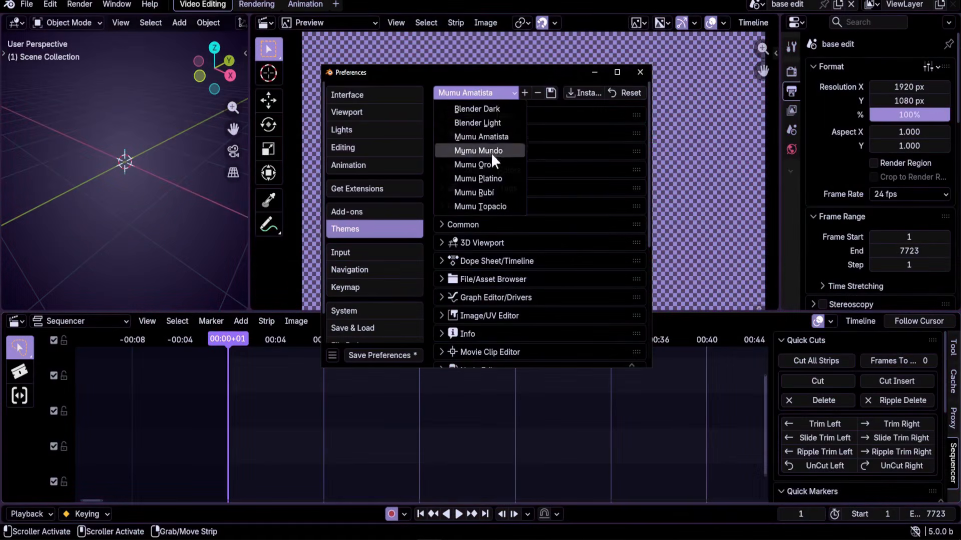
pyautogui.click(492, 164)
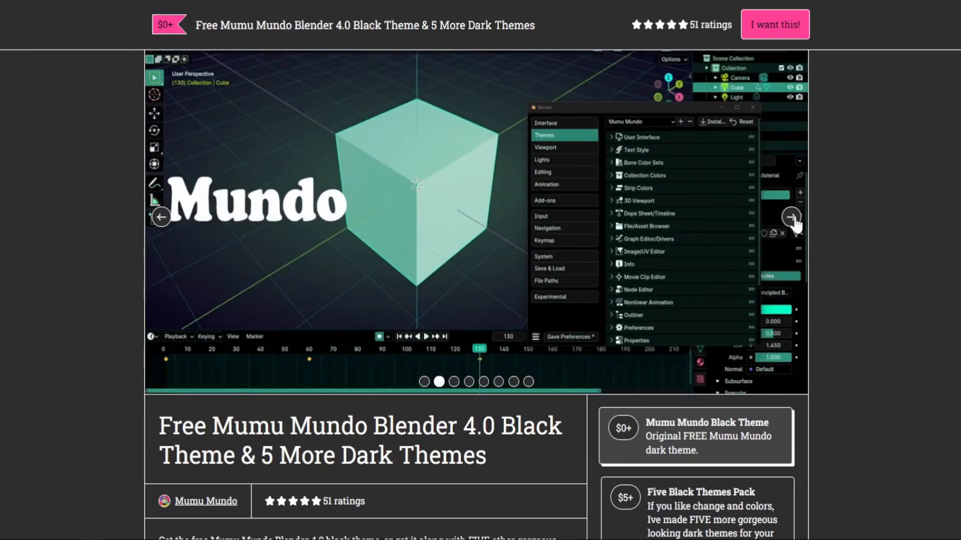
pyautogui.click(795, 222)
pyautogui.click(795, 221)
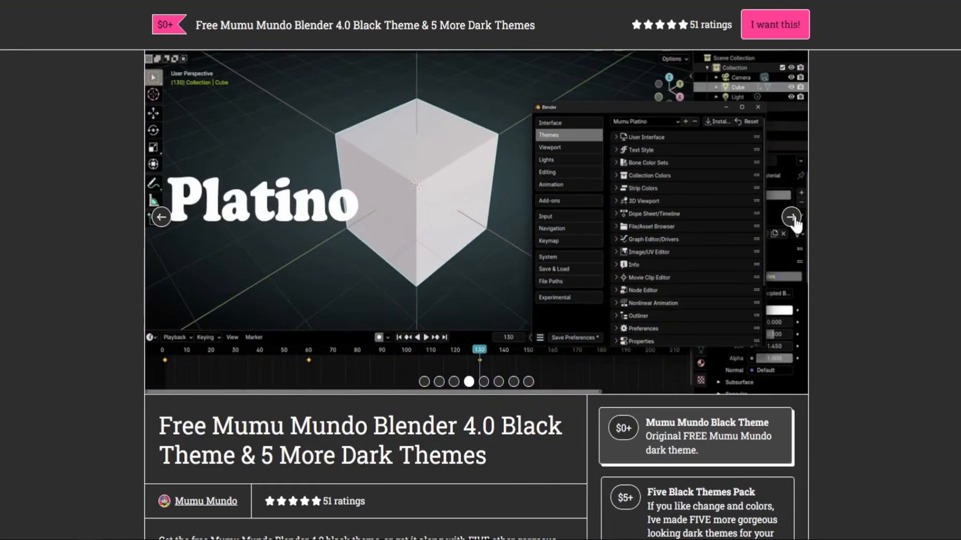
pyautogui.click(795, 221)
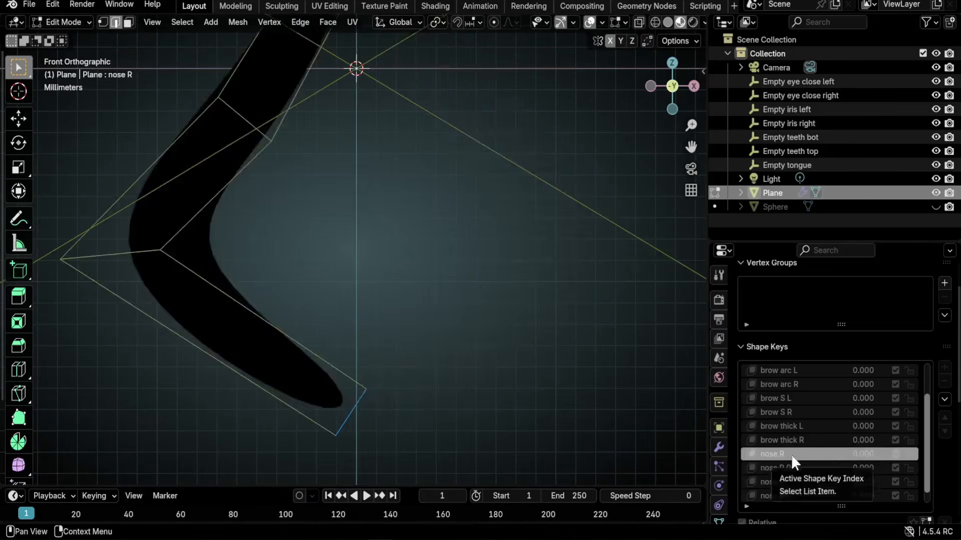
# - Select the nose R shape key and raise its value to 1.000
pyautogui.click(794, 455)
pyautogui.click(789, 466)
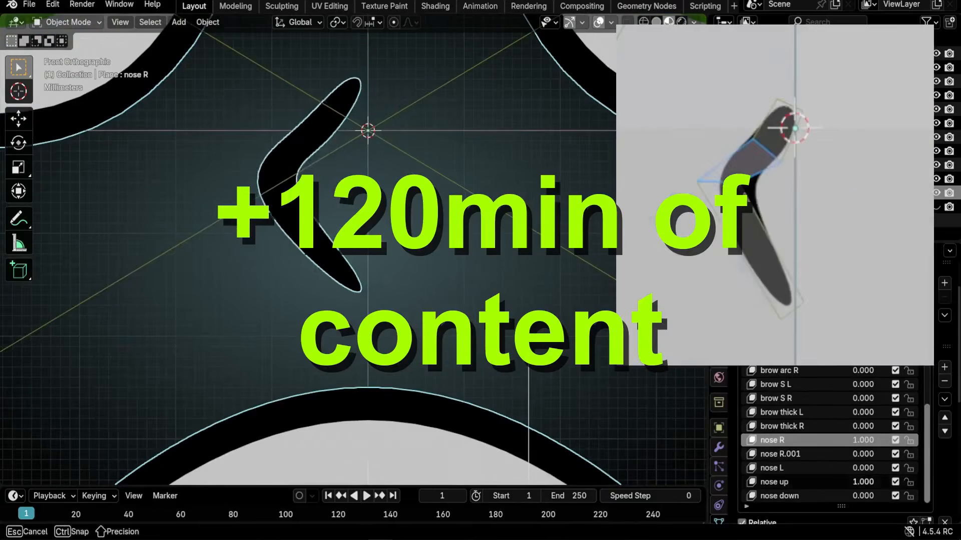
pyautogui.moveTo(863, 439); pyautogui.dragTo(880, 440)
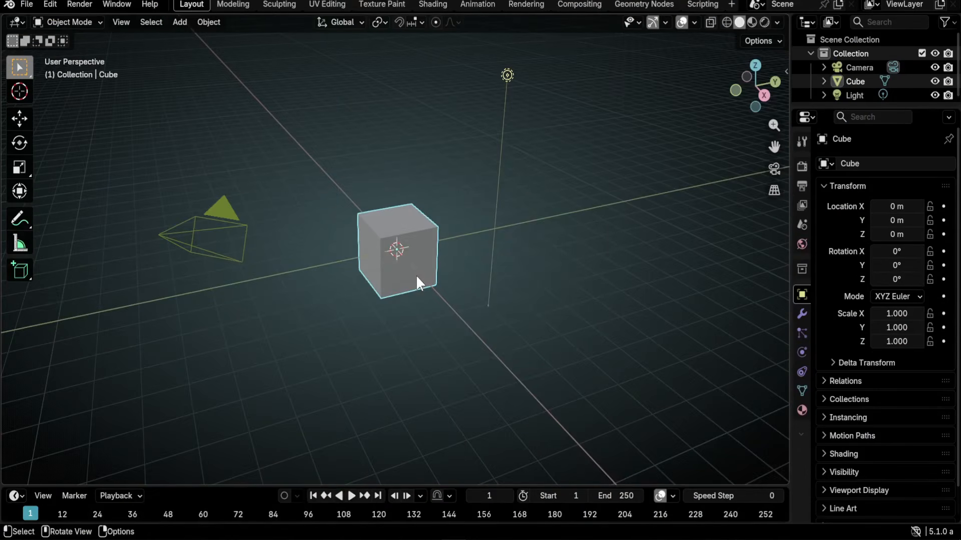
# - Delete the default cube and clear the camera's location and rotation
pyautogui.press('x')
pyautogui.click(417, 277)
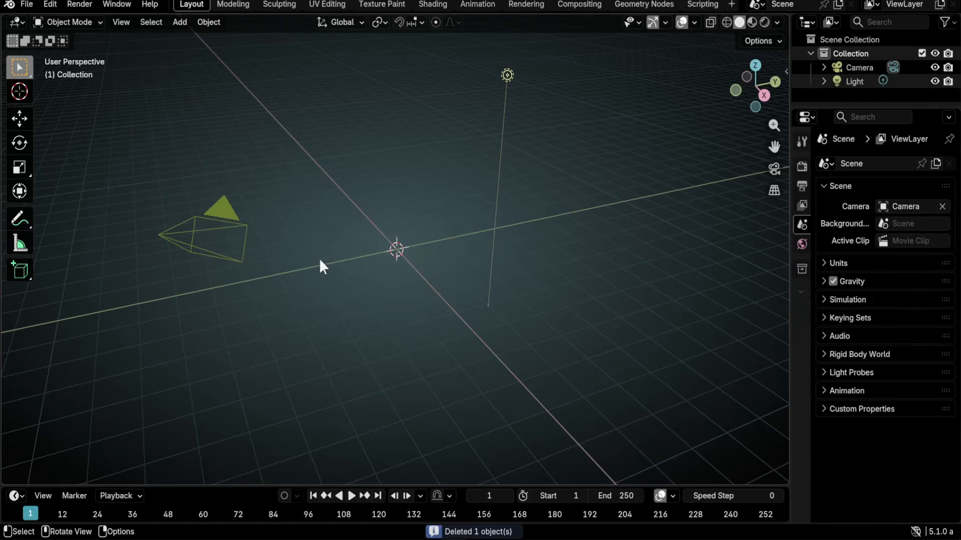
pyautogui.click(216, 205)
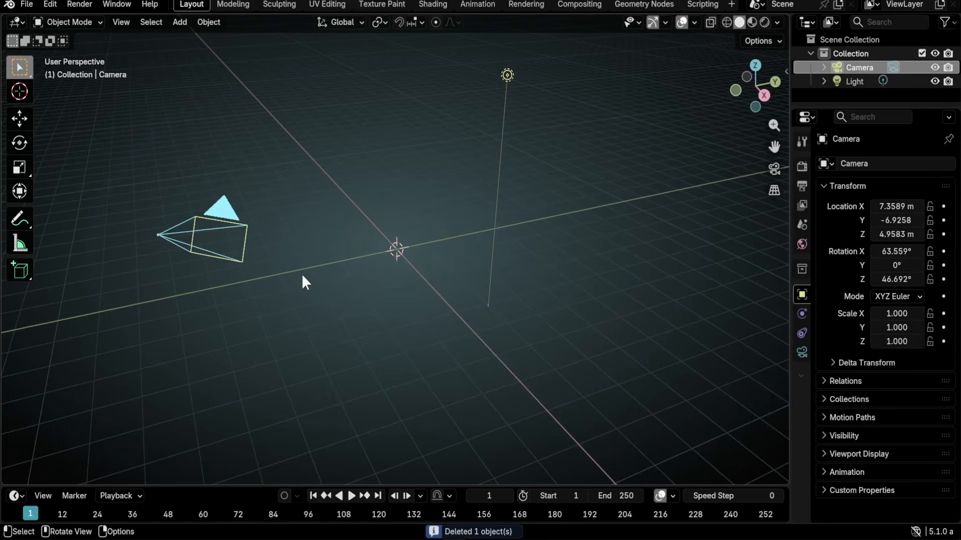
pyautogui.hotkey('alt', 'g')
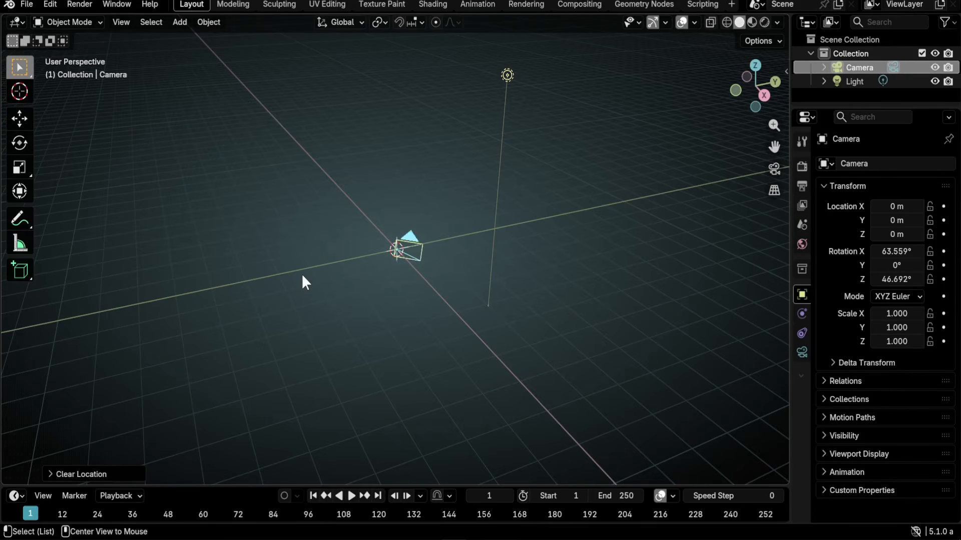
pyautogui.hotkey('alt', 'r')
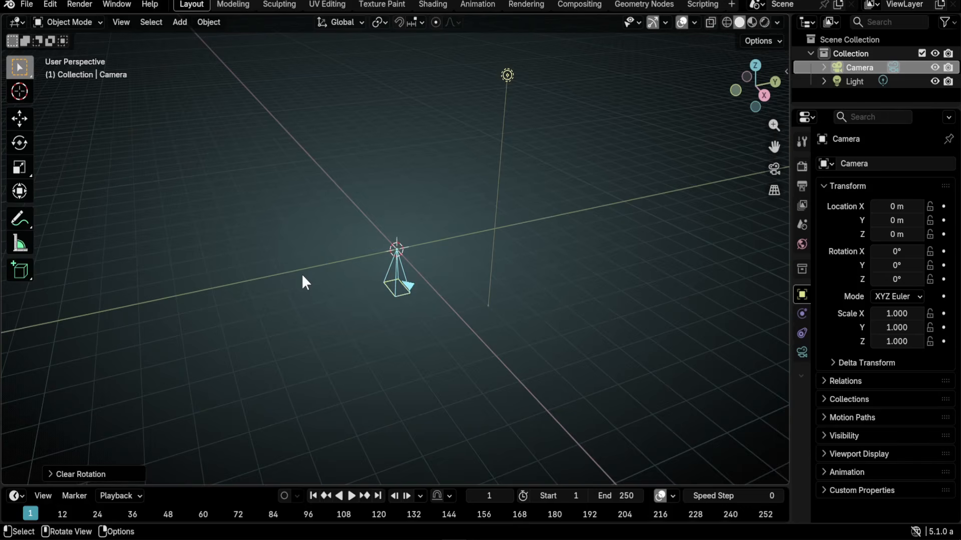
# - Rotate the camera 90° about X and move it back along negative Y
pyautogui.press('r')
pyautogui.press('x')
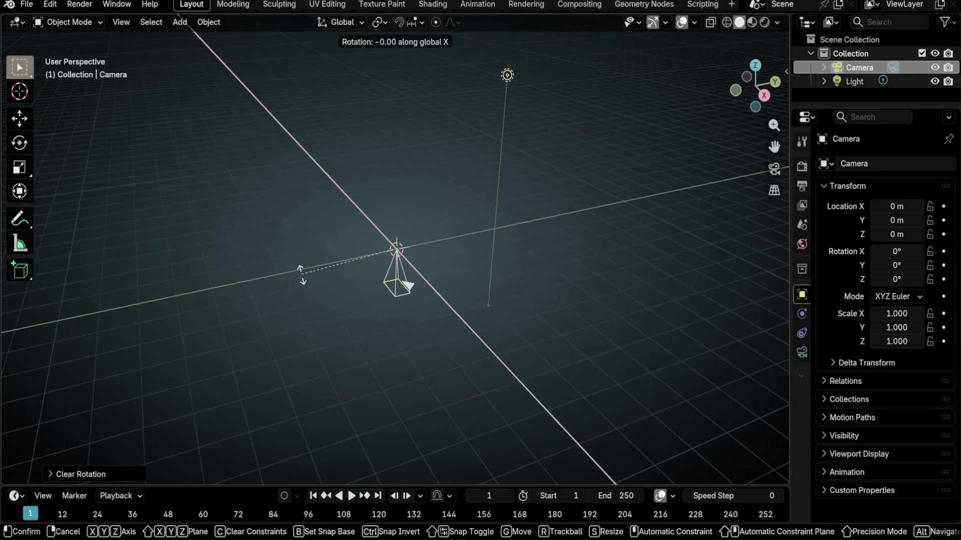
pyautogui.write('90')
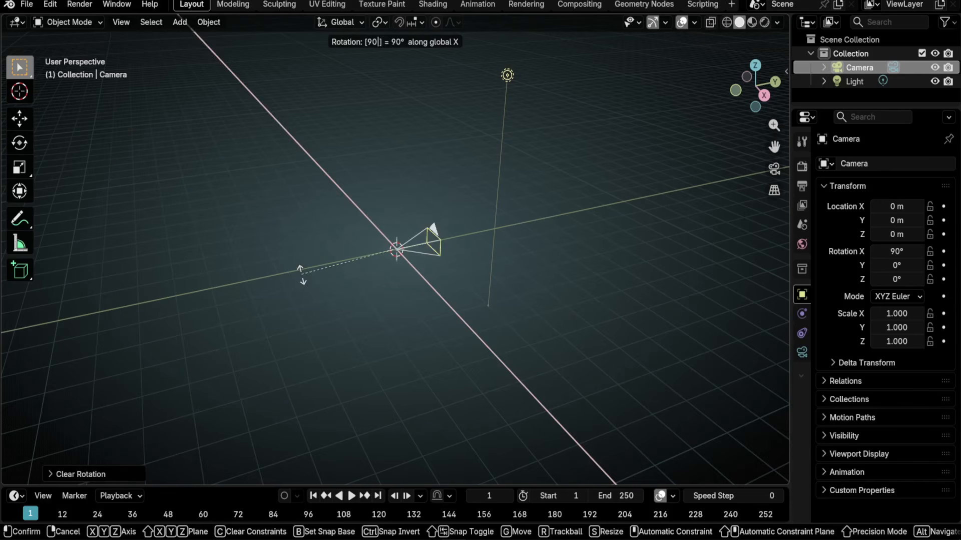
pyautogui.press('Return')
pyautogui.press('g')
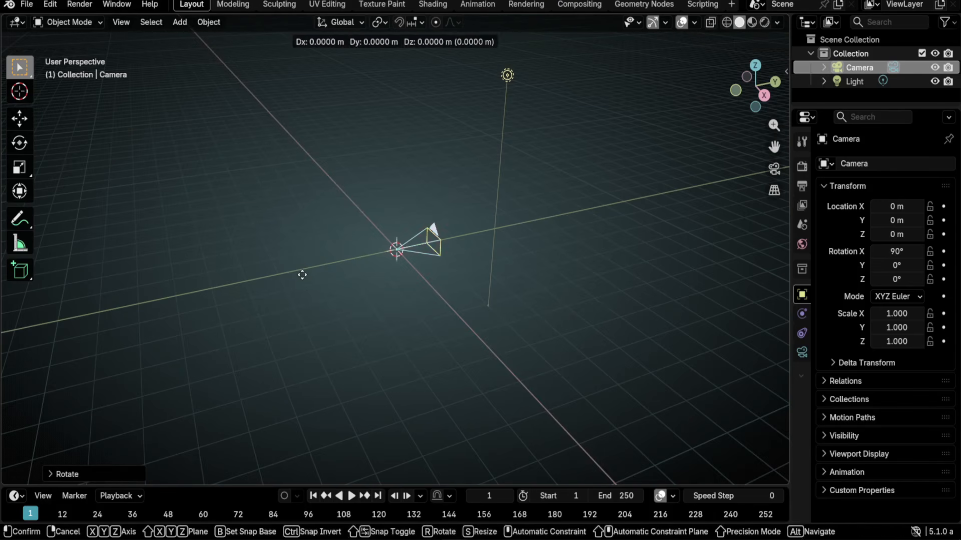
pyautogui.press('y')
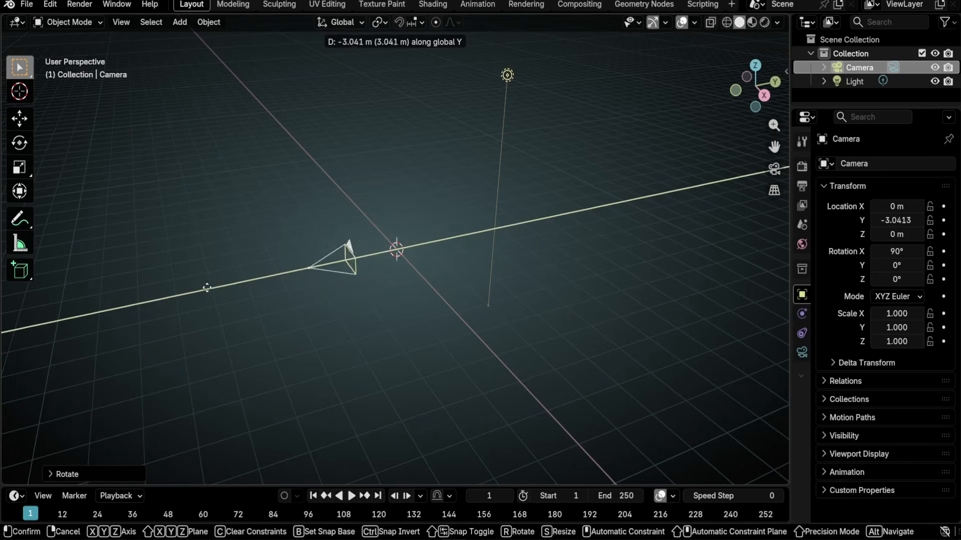
pyautogui.press('Return')
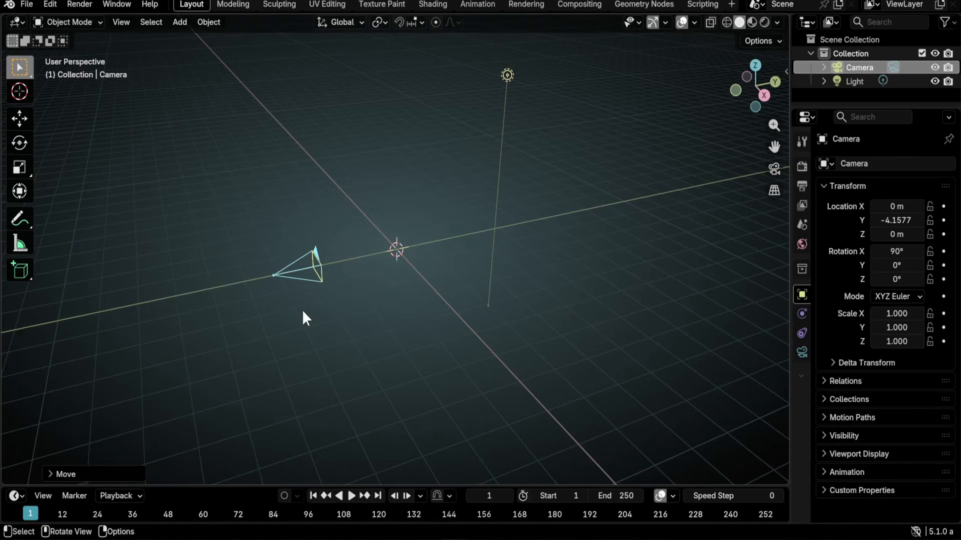
pyautogui.hotkey('shift', 'a')
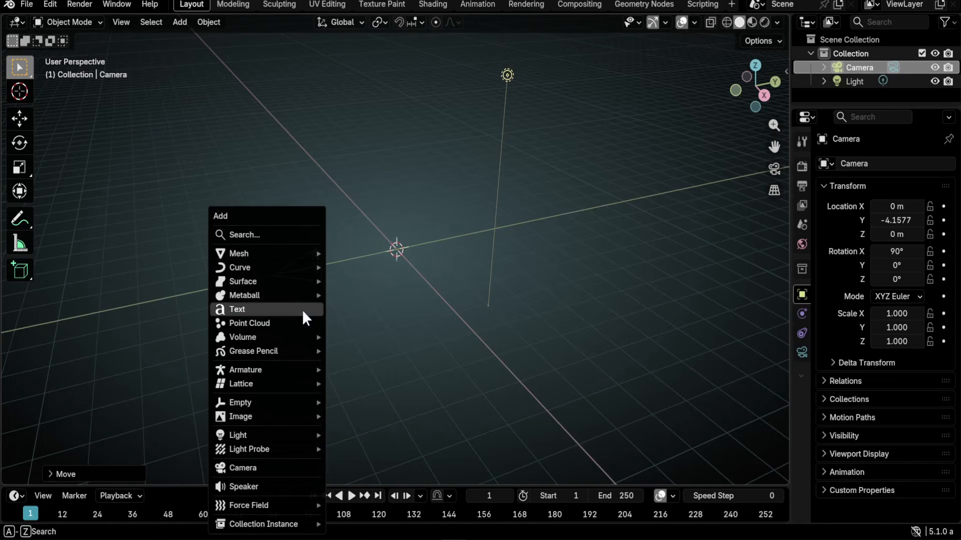
# - Add a UV sphere, set its X, Y and Z dimensions to 0.25 m, and apply its scale
pyautogui.moveTo(300, 254)
pyautogui.click(362, 290)
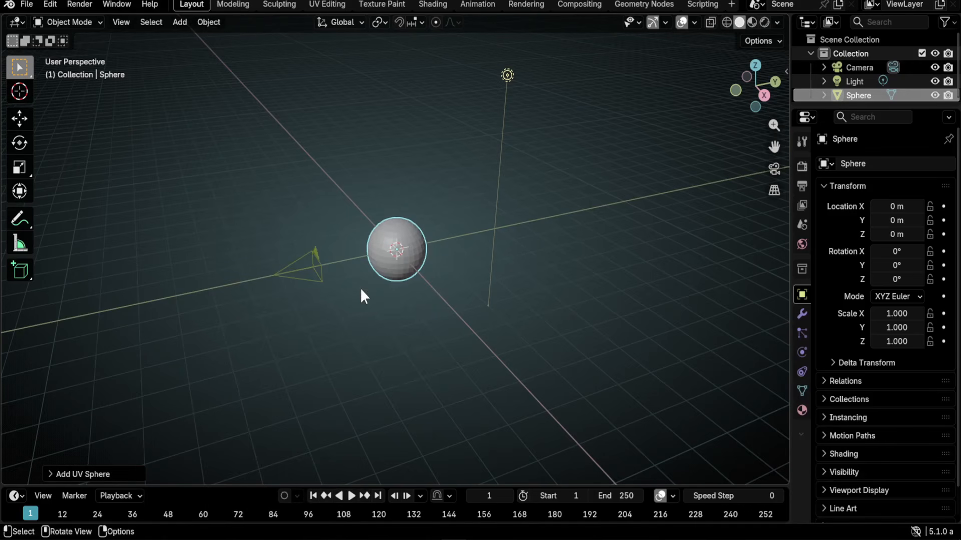
pyautogui.press('n')
pyautogui.moveTo(709, 280); pyautogui.dragTo(715, 277)
pyautogui.write('.25')
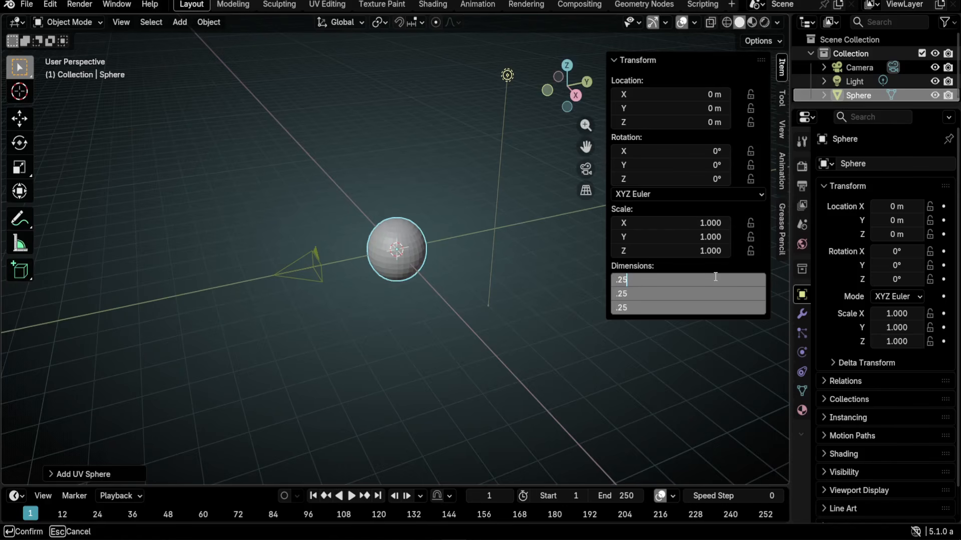
pyautogui.press('Return')
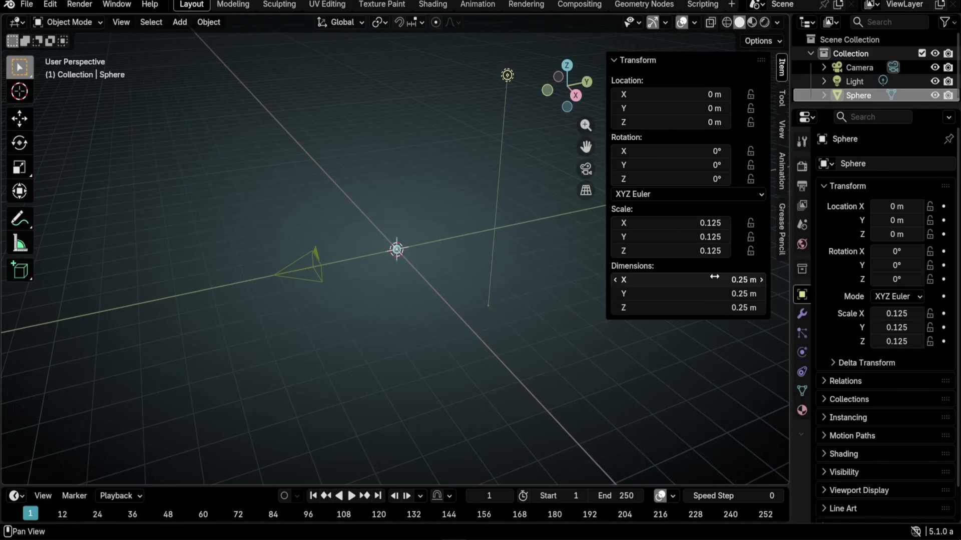
pyautogui.scroll(10, 452, 307)
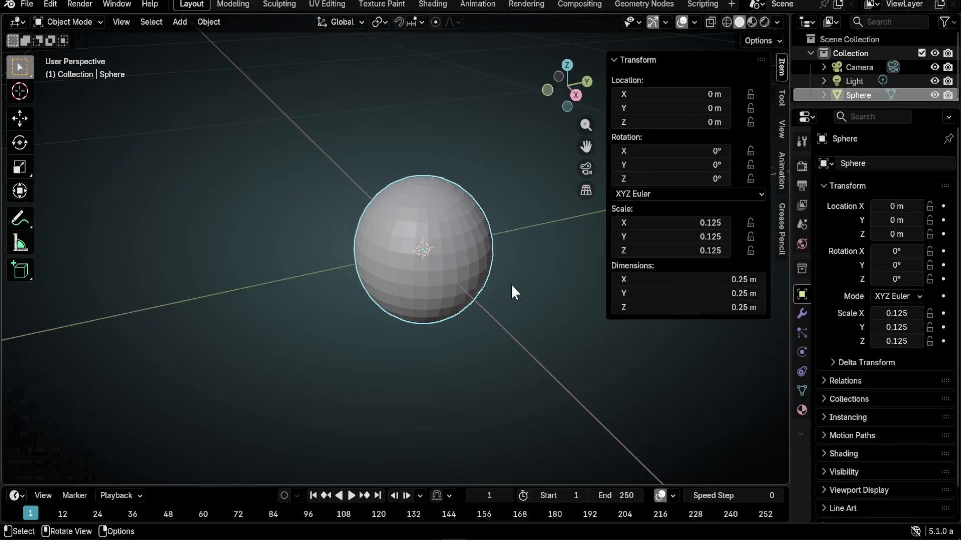
pyautogui.hotkey('ctrl', 'a')
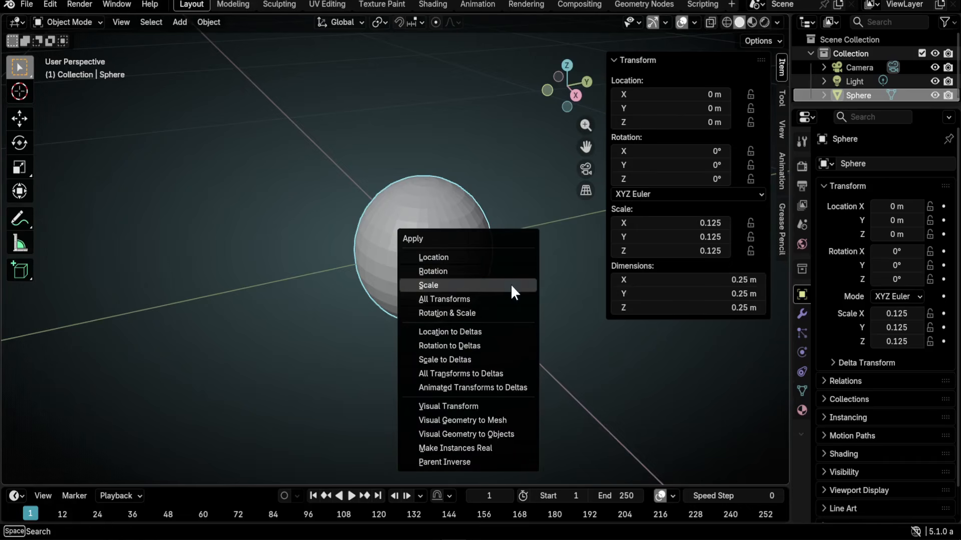
pyautogui.click(434, 284)
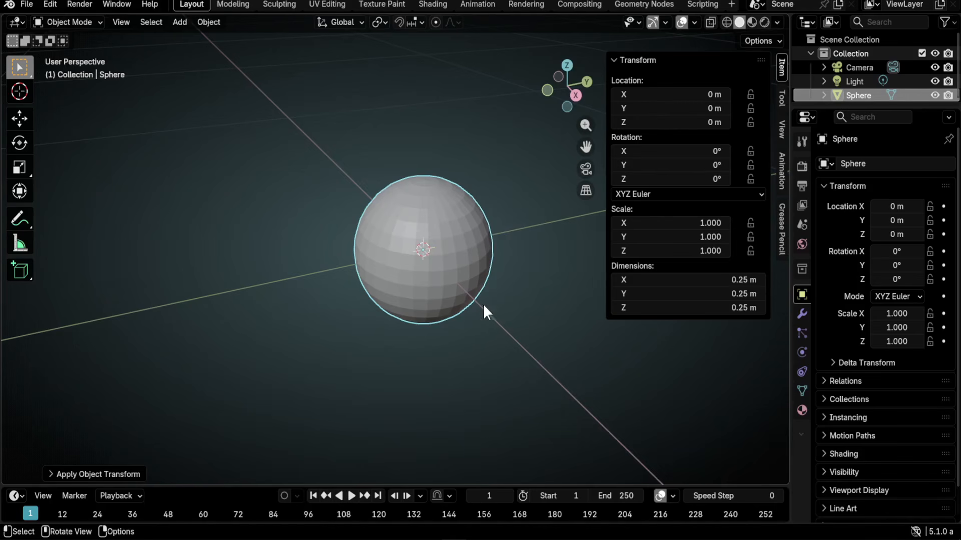
# - Enable the Z axis overlay line and set the sphere's Y location to .25/2 (0.125 m)
pyautogui.click(693, 23)
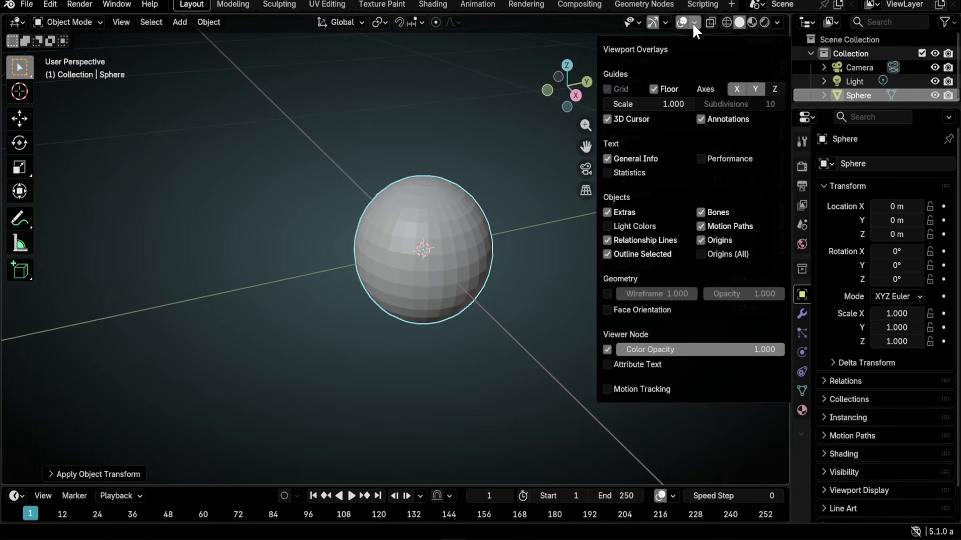
pyautogui.click(776, 89)
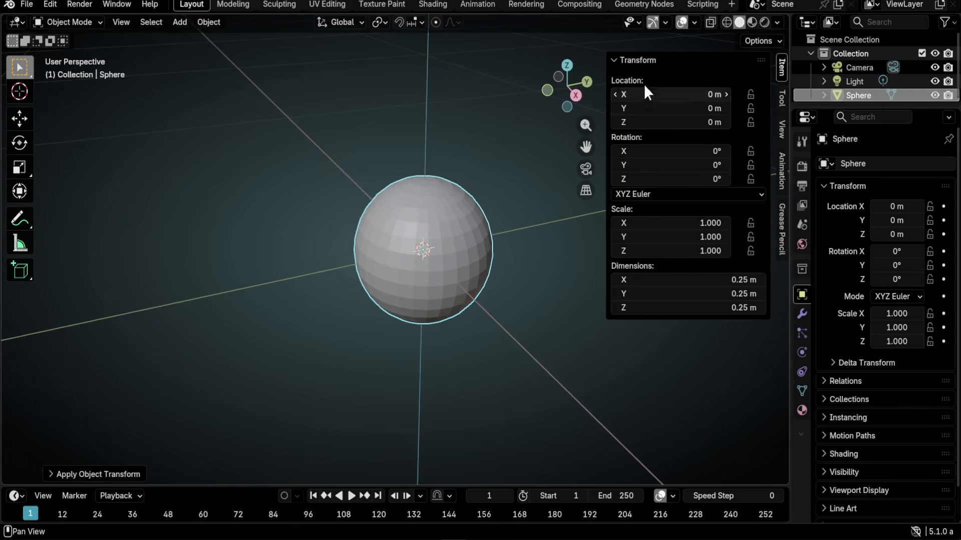
pyautogui.click(668, 109)
pyautogui.write('.25')
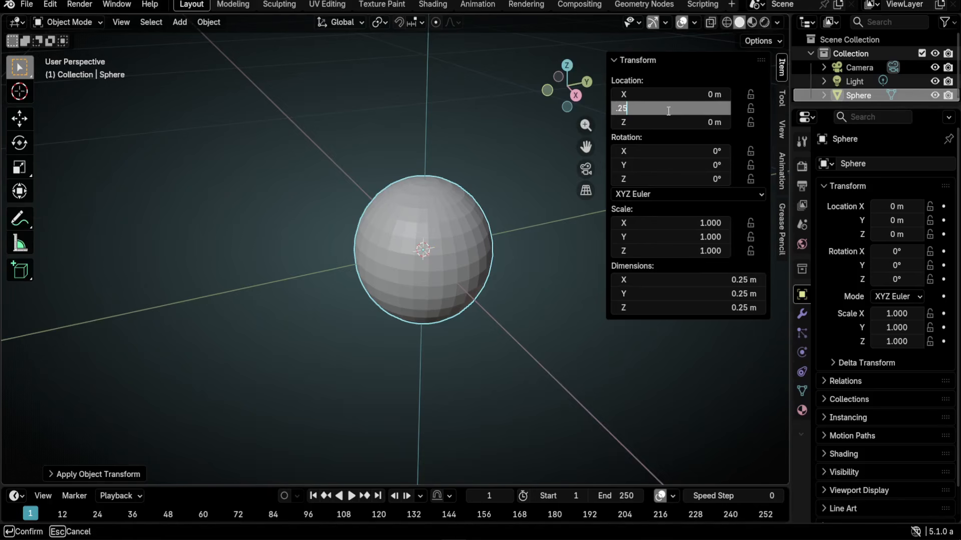
pyautogui.write('/2')
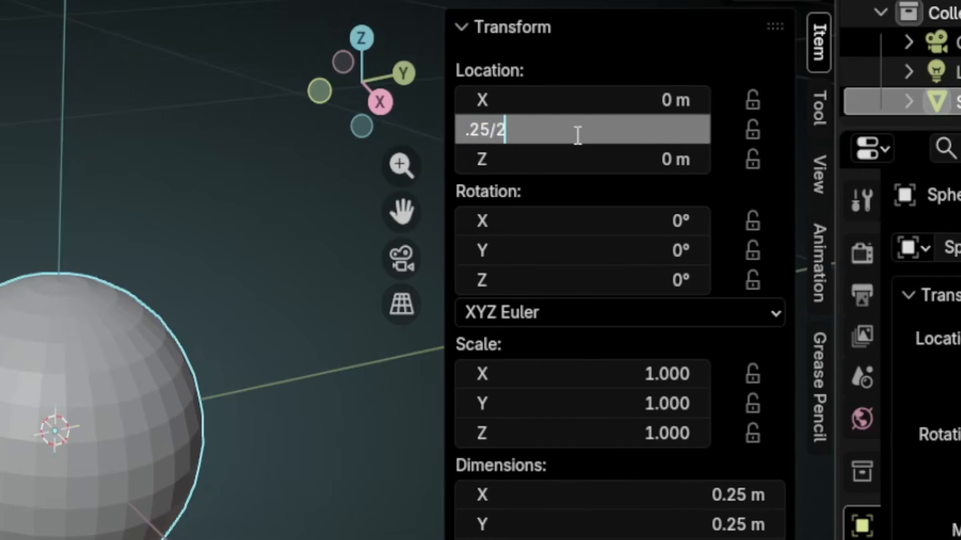
pyautogui.press('Return')
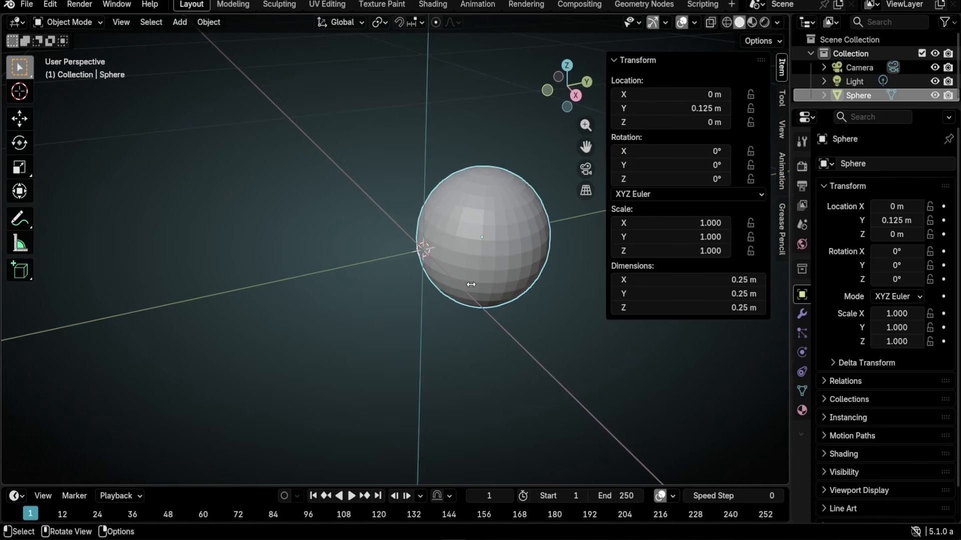
pyautogui.press('n')
pyautogui.moveTo(436, 345)
pyautogui.mouseDown(button='middle')
pyautogui.moveTo(396, 353)
pyautogui.moveTo(430, 350)
pyautogui.mouseUp(button='middle')
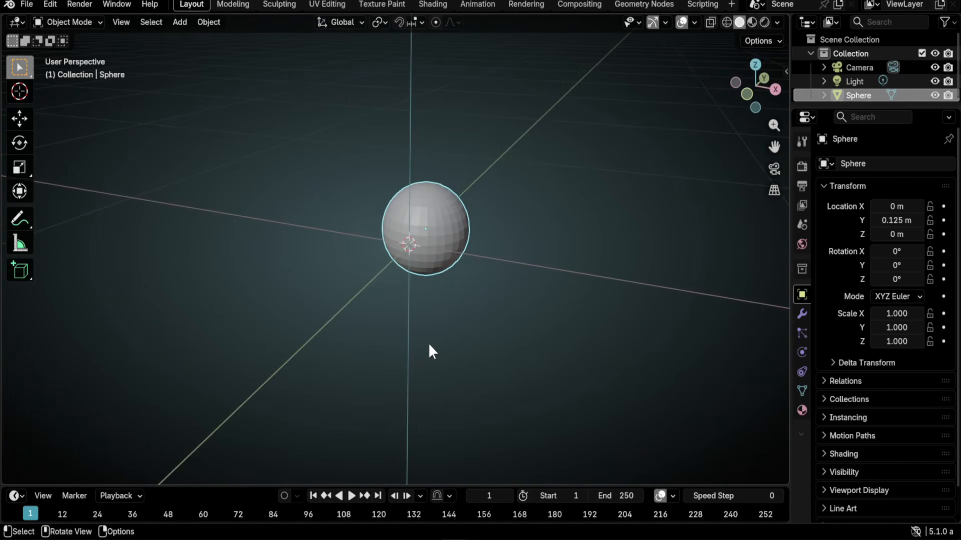
# - Slide the camera along Y to about -0.592 m so the sphere fills the camera frame
pyautogui.press('KP_0')
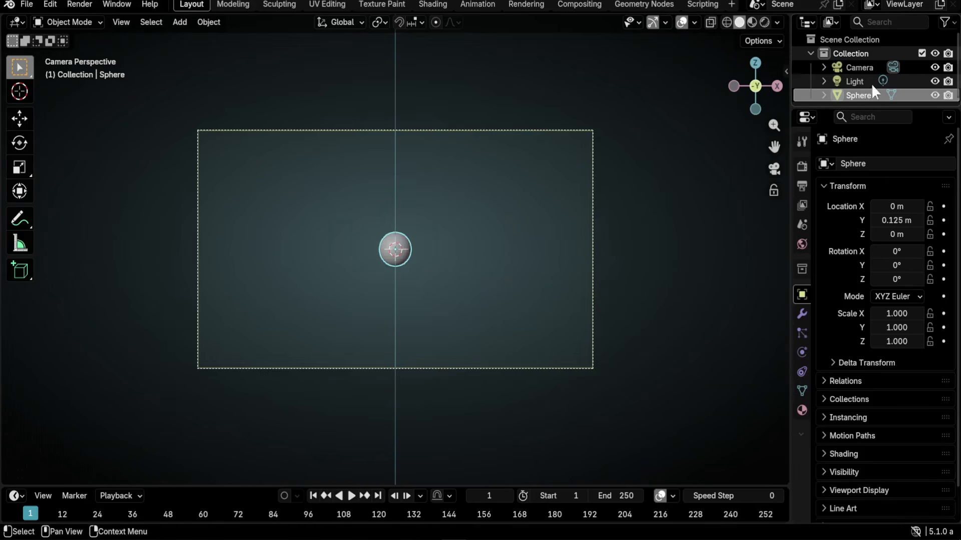
pyautogui.click(858, 68)
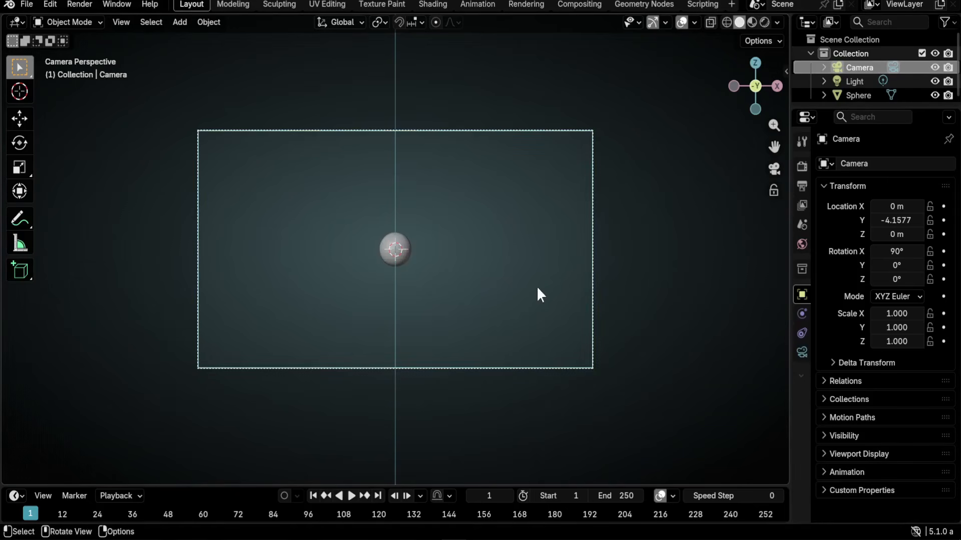
pyautogui.press('g')
pyautogui.press('y')
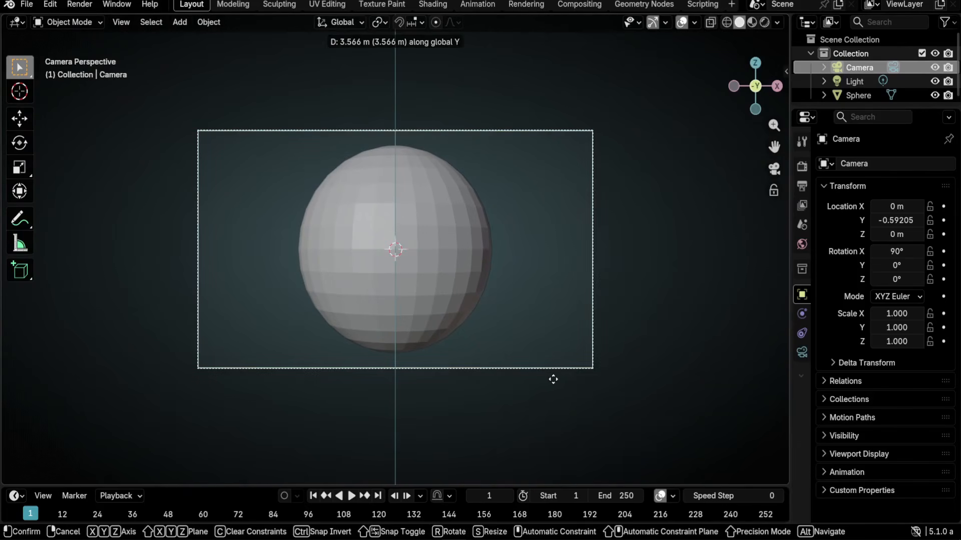
pyautogui.click(552, 378)
pyautogui.moveTo(718, 158); pyautogui.dragTo(653, 184, button='middle')
pyautogui.scroll(-6, 624, 205)
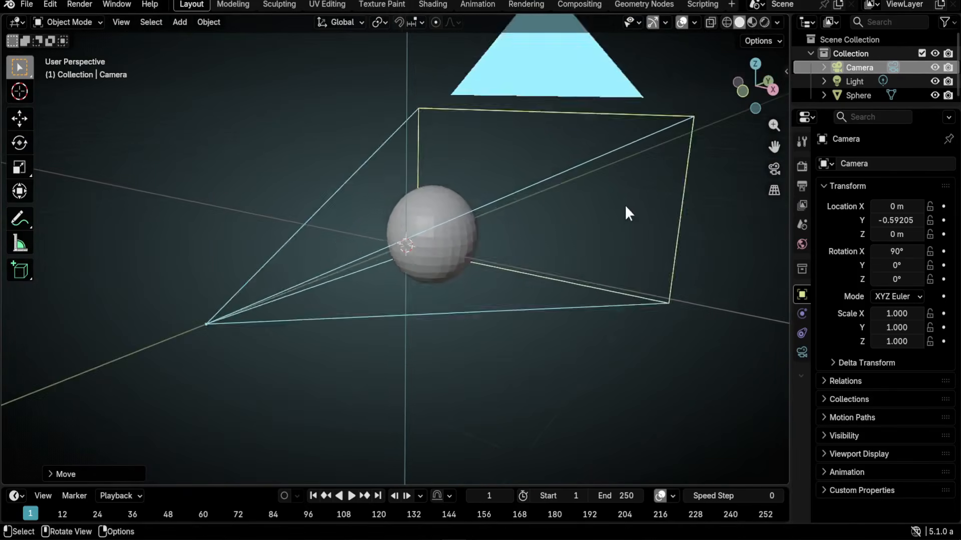
pyautogui.press('shift')
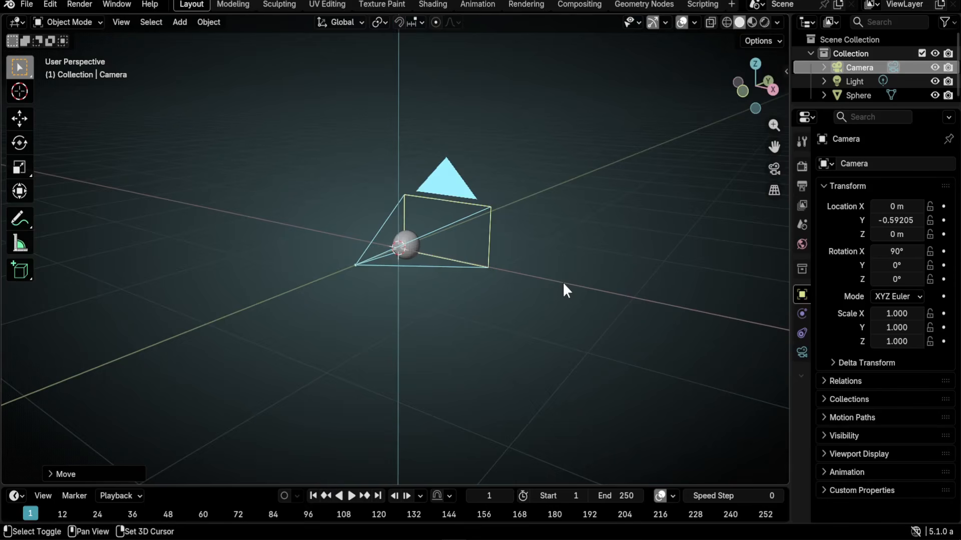
# - Add a plane, stand it upright with a 90° X rotation in Edit Mode, and shrink it
pyautogui.hotkey('shift', 'a')
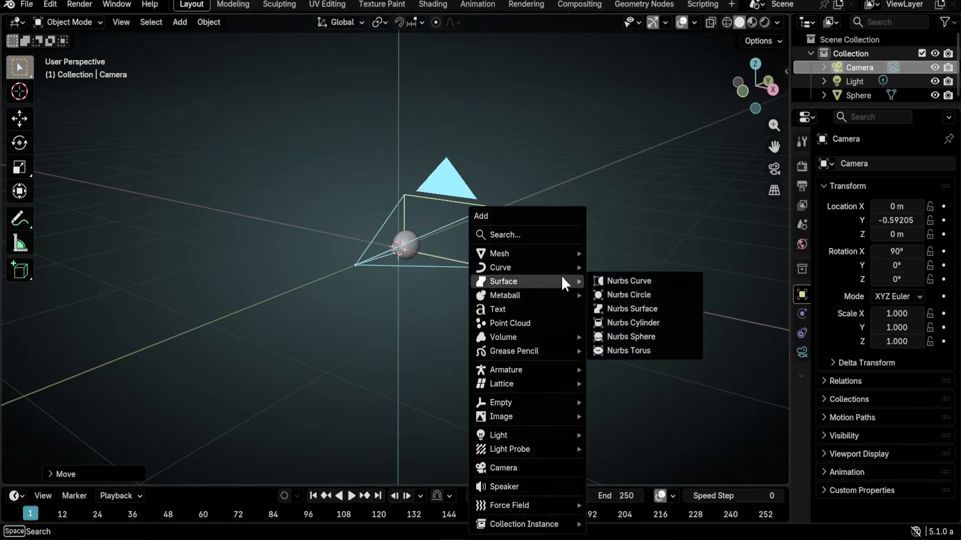
pyautogui.moveTo(558, 252)
pyautogui.click(626, 252)
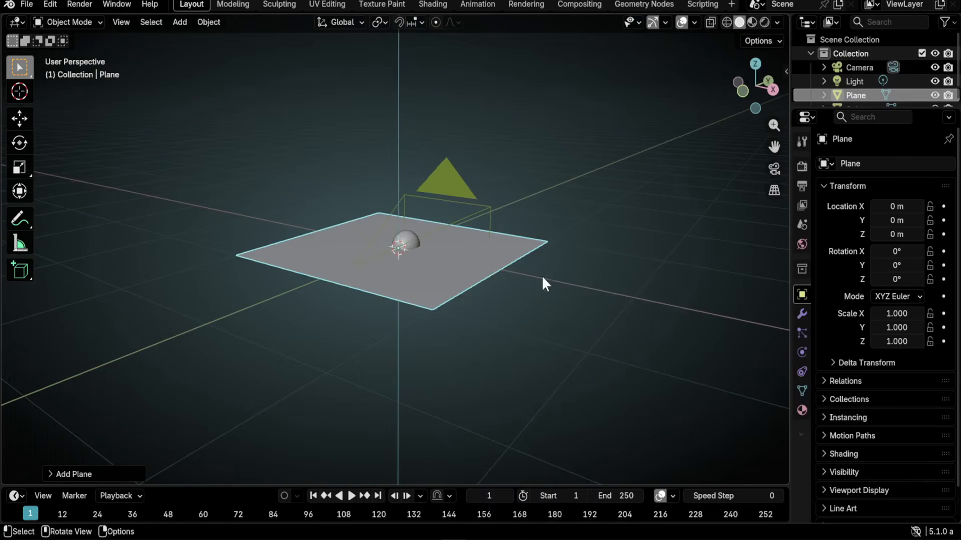
pyautogui.press('Tab')
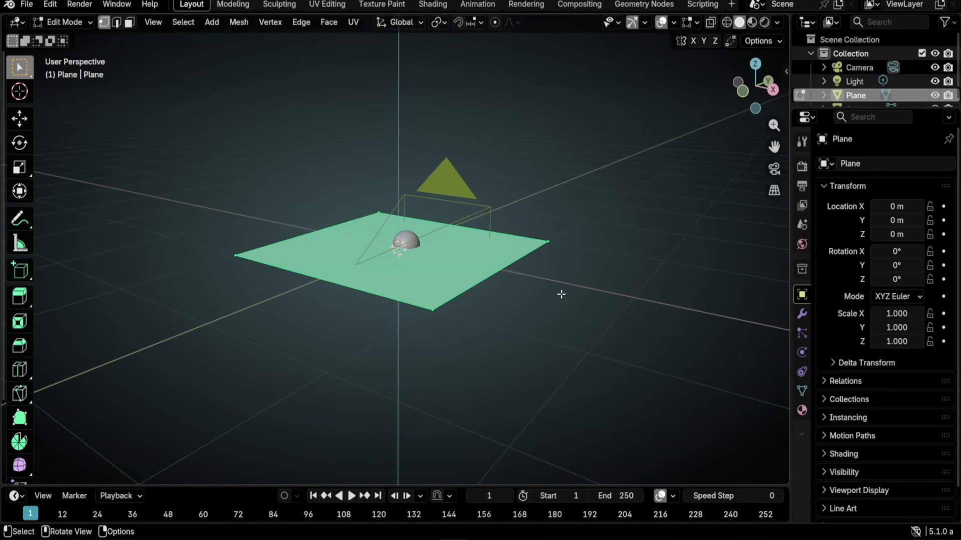
pyautogui.press('r')
pyautogui.press('x')
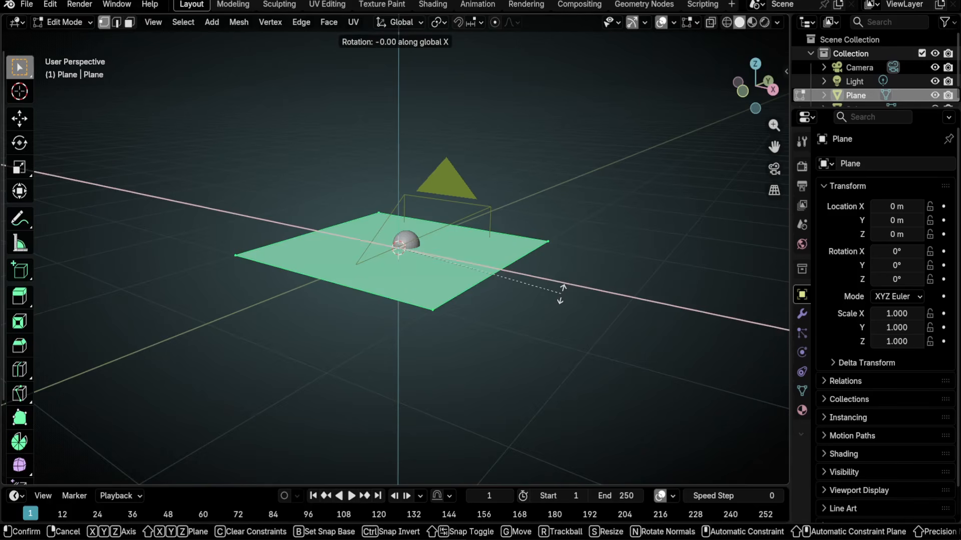
pyautogui.write('90')
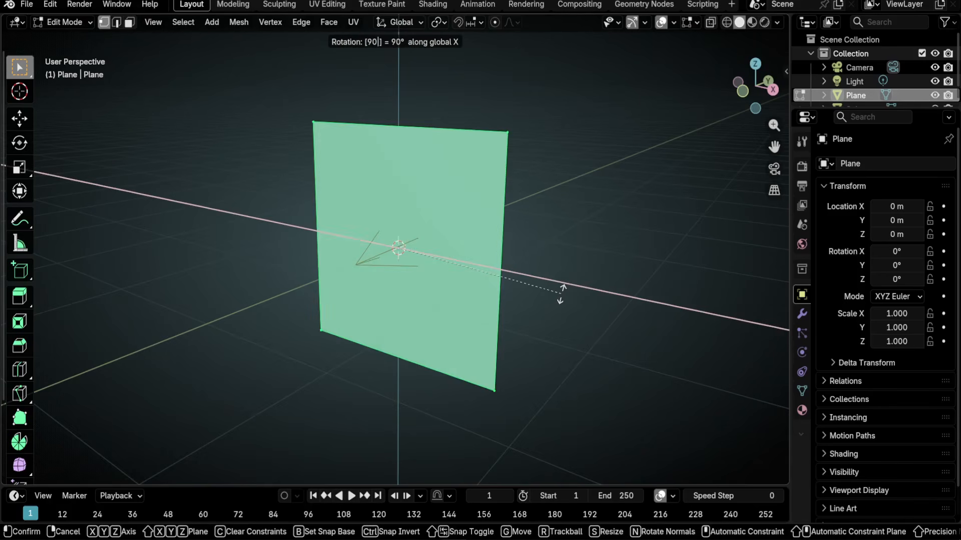
pyautogui.press('Return')
pyautogui.press('s')
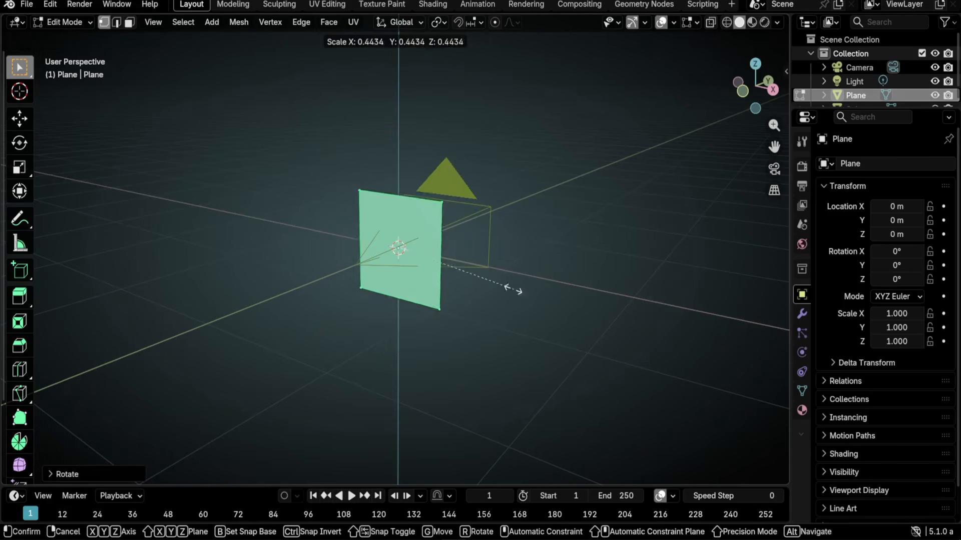
pyautogui.click(433, 247)
# - Shrink the plane further, lower it along Z, and stretch it wide along X
pyautogui.press('KP_0')
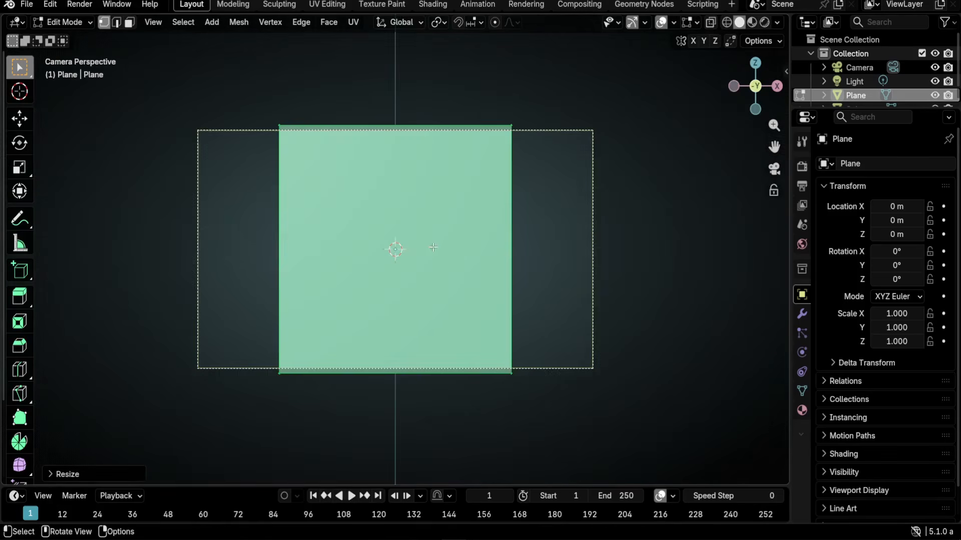
pyautogui.press('s')
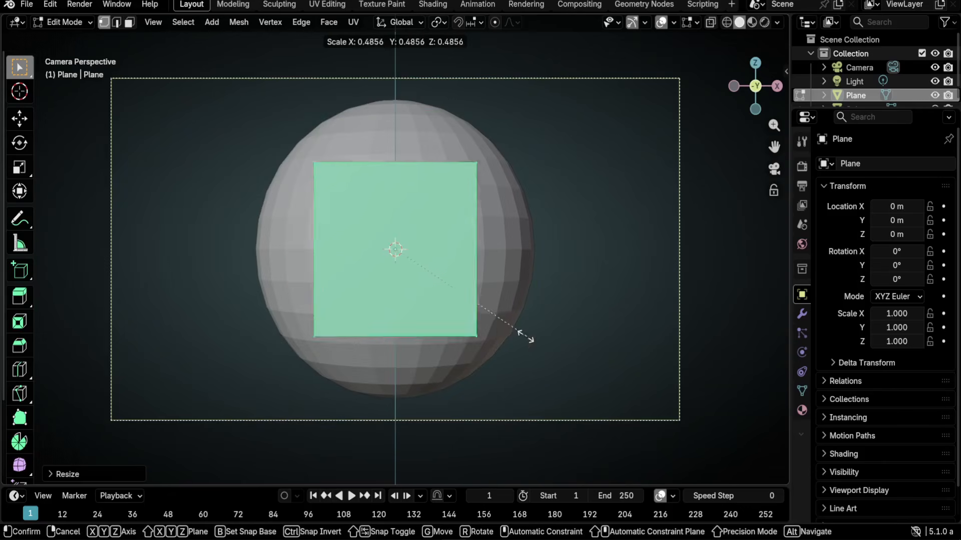
pyautogui.click(450, 266)
pyautogui.press('g')
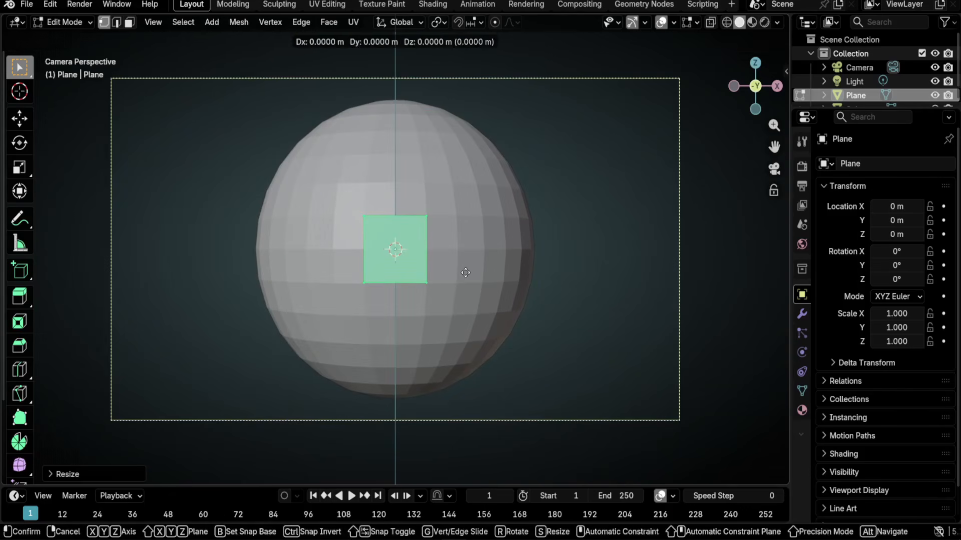
pyautogui.press('z')
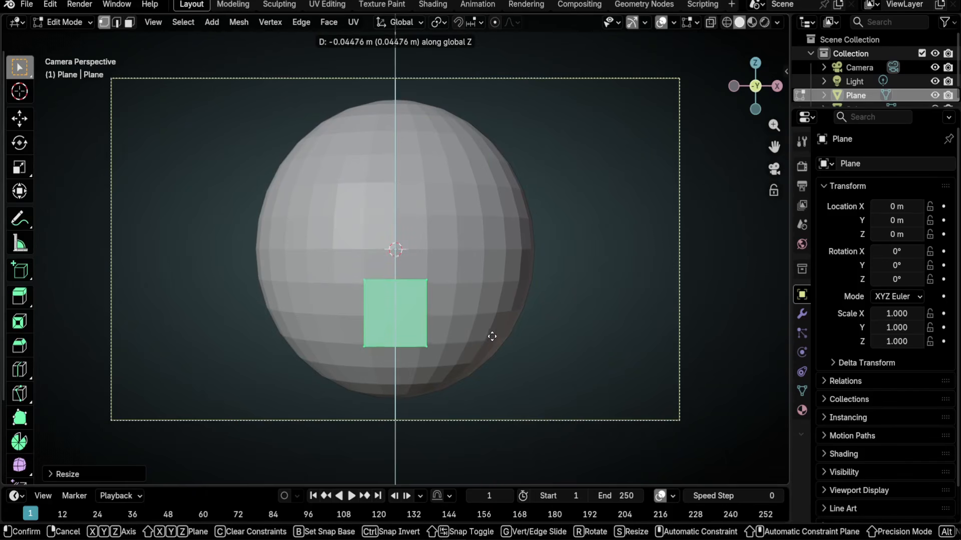
pyautogui.click(492, 339)
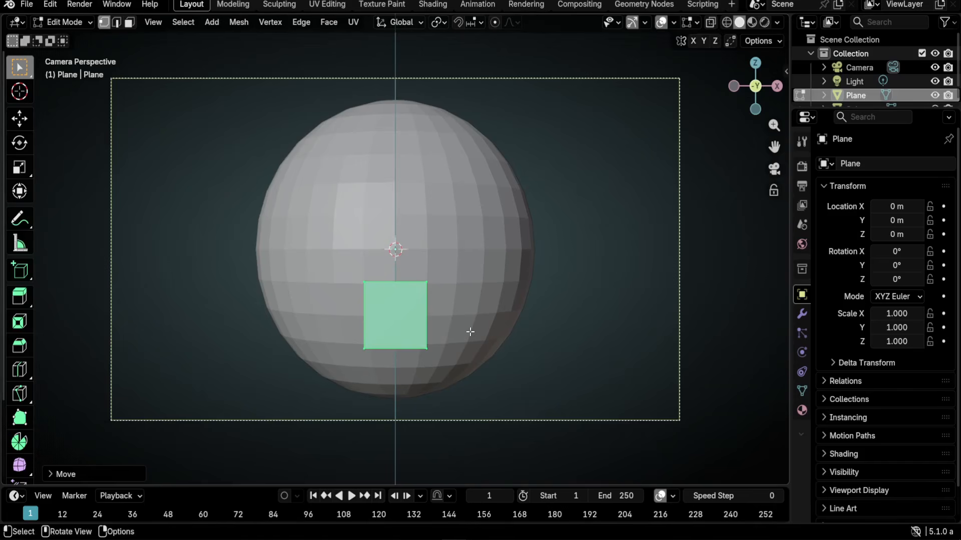
pyautogui.press('s')
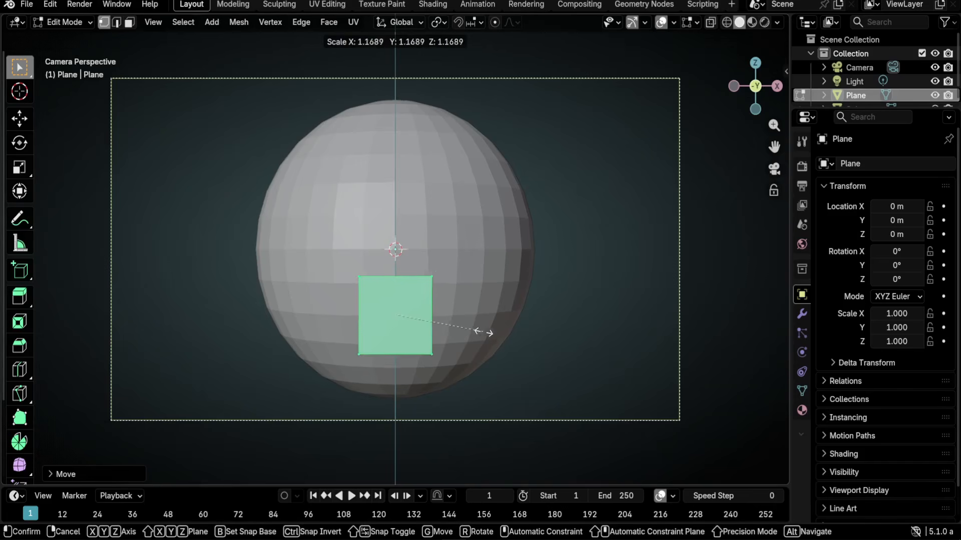
pyautogui.press('x')
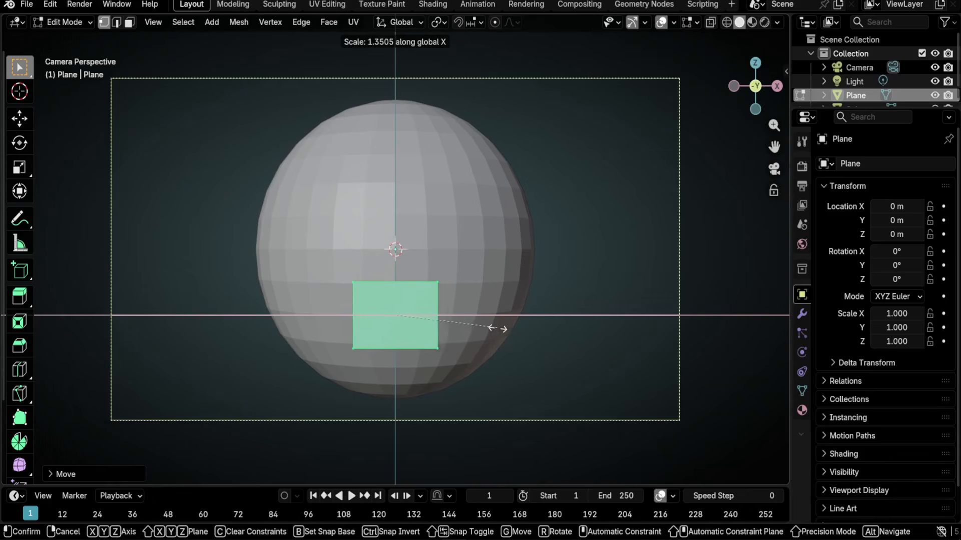
pyautogui.click(526, 328)
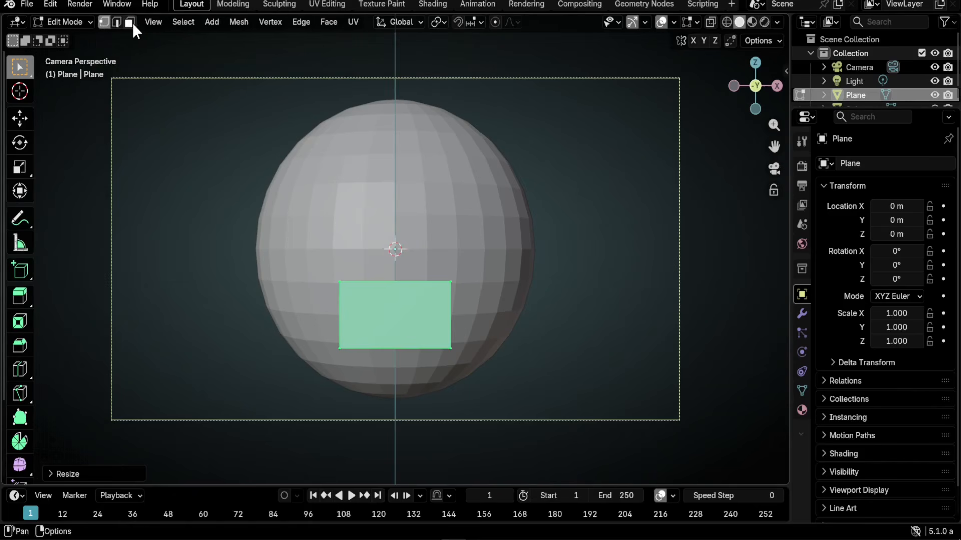
# - Subdivide the rectangle's top and bottom edges with 3 cuts, then select the two right-side vertices
pyautogui.press('2')
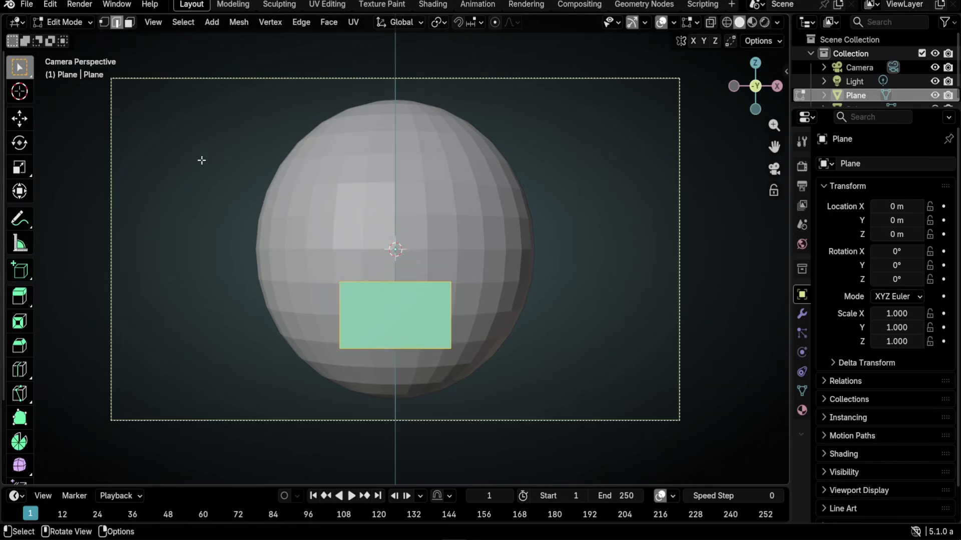
pyautogui.scroll(2, 422, 344)
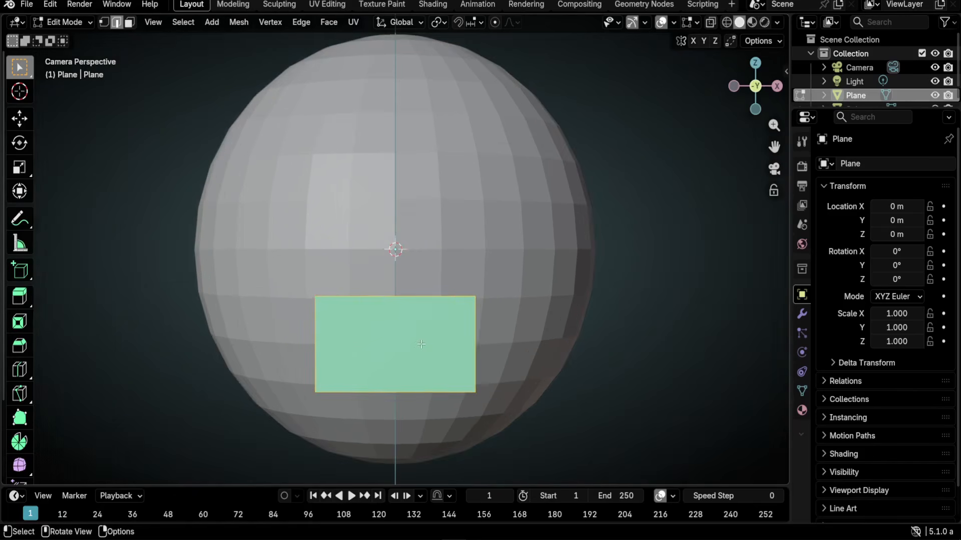
pyautogui.click(405, 298)
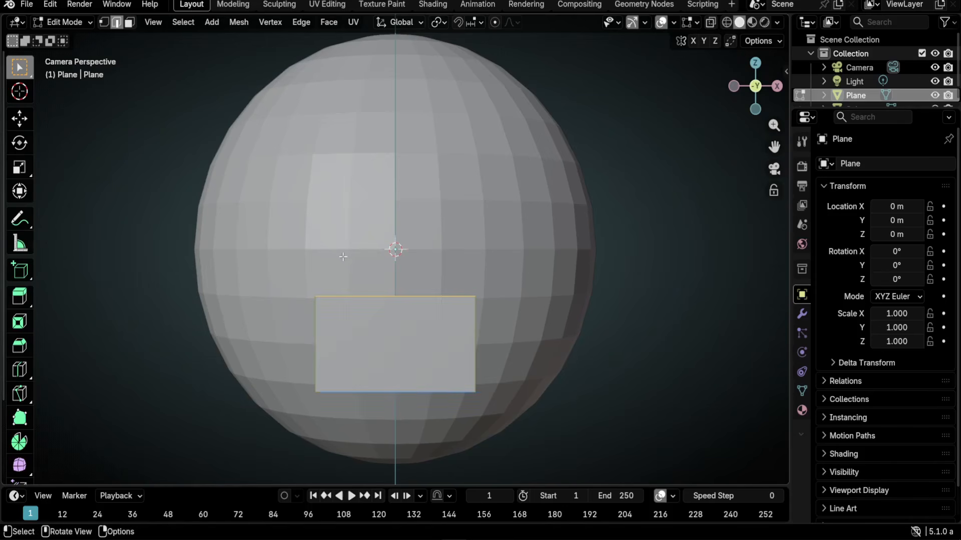
pyautogui.keyDown('shift'); pyautogui.click(425, 397); pyautogui.keyUp('shift')
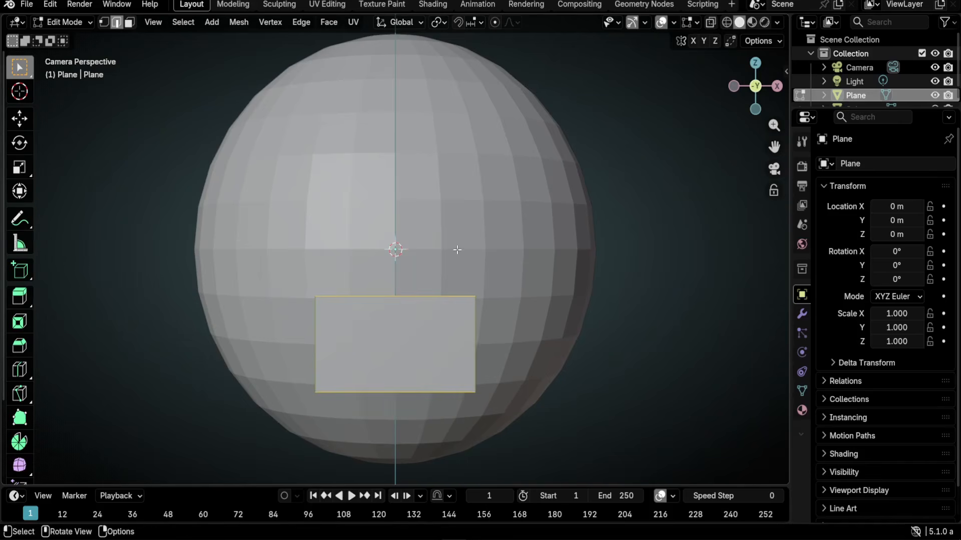
pyautogui.hotkey('ctrl', 'e')
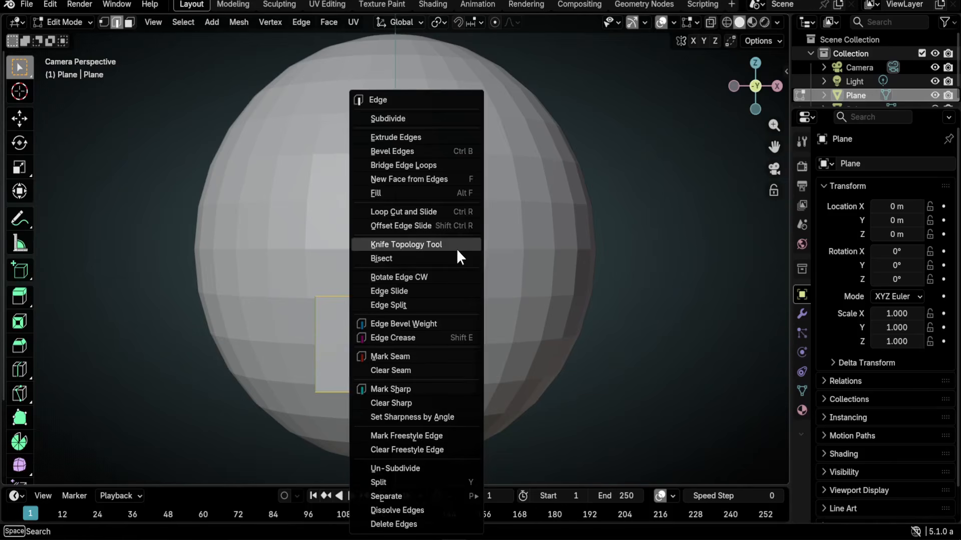
pyautogui.click(416, 120)
pyautogui.click(55, 472)
pyautogui.click(215, 379)
pyautogui.click(215, 379)
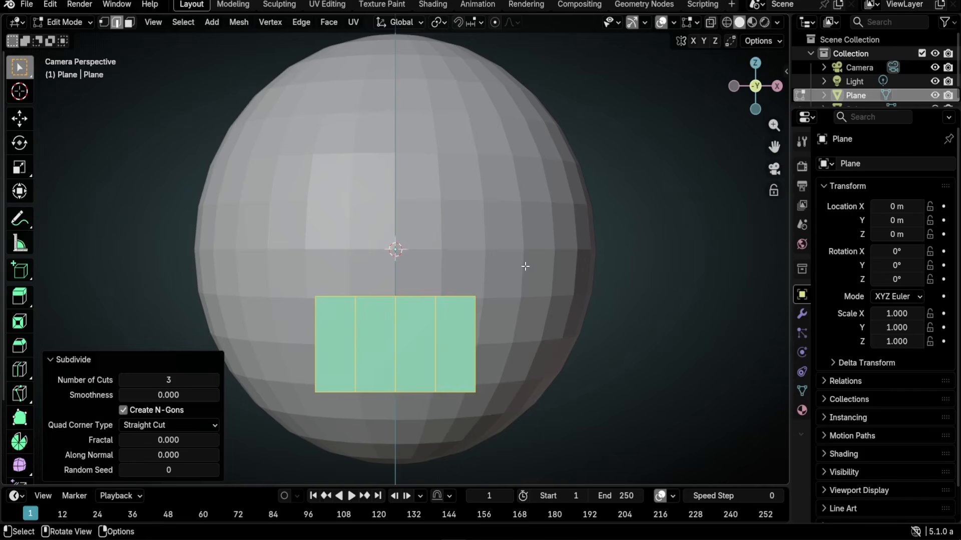
pyautogui.press('1')
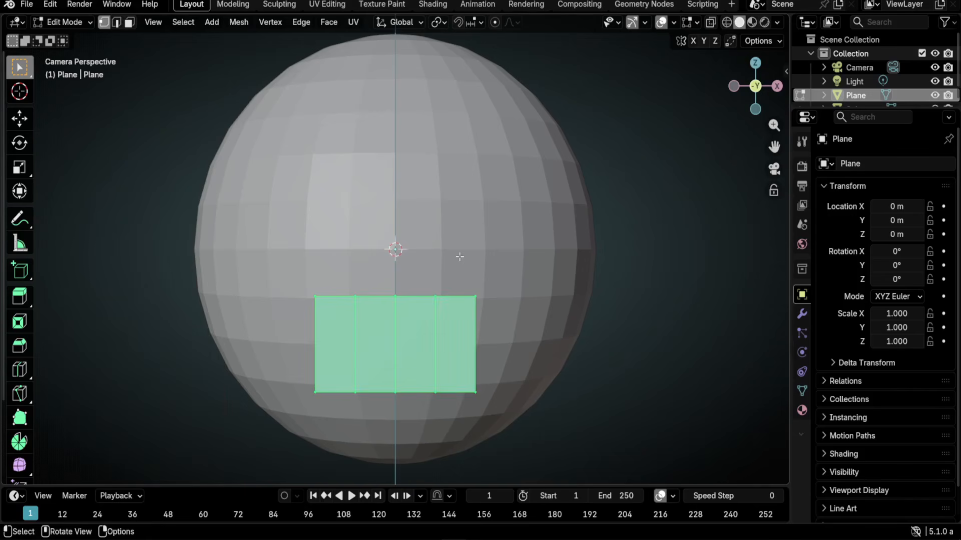
pyautogui.moveTo(524, 256); pyautogui.dragTo(468, 422)
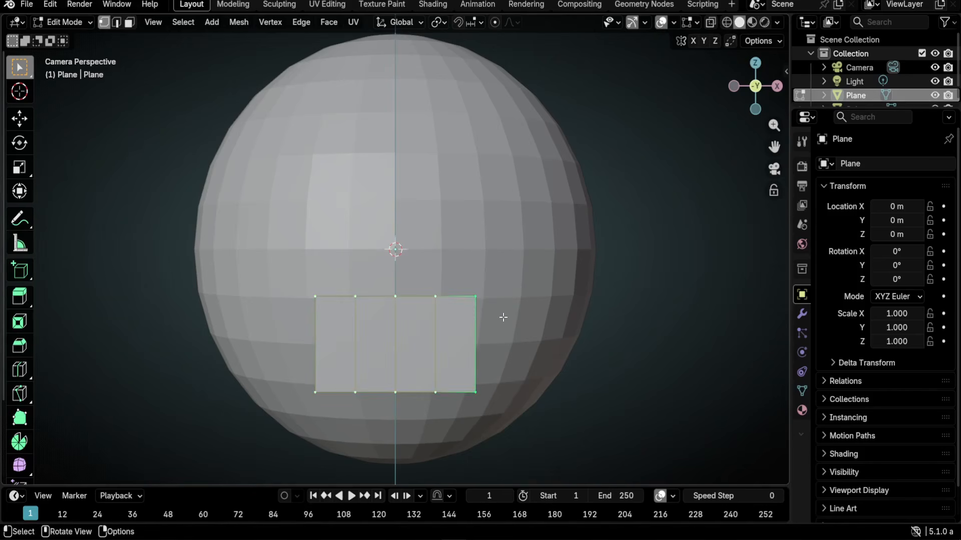
# - Merge the right and left vertex pairs into single points to form pointed tips
pyautogui.press('m')
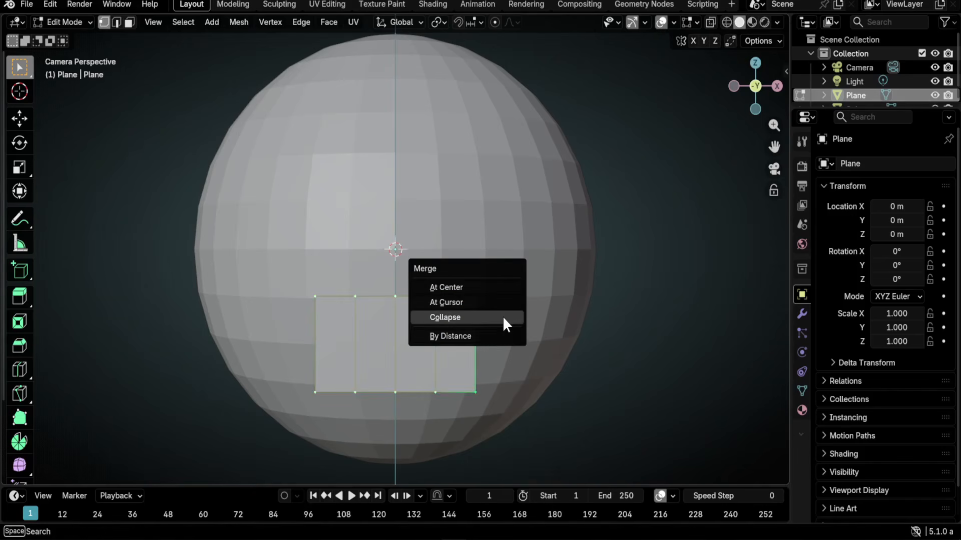
pyautogui.click(487, 287)
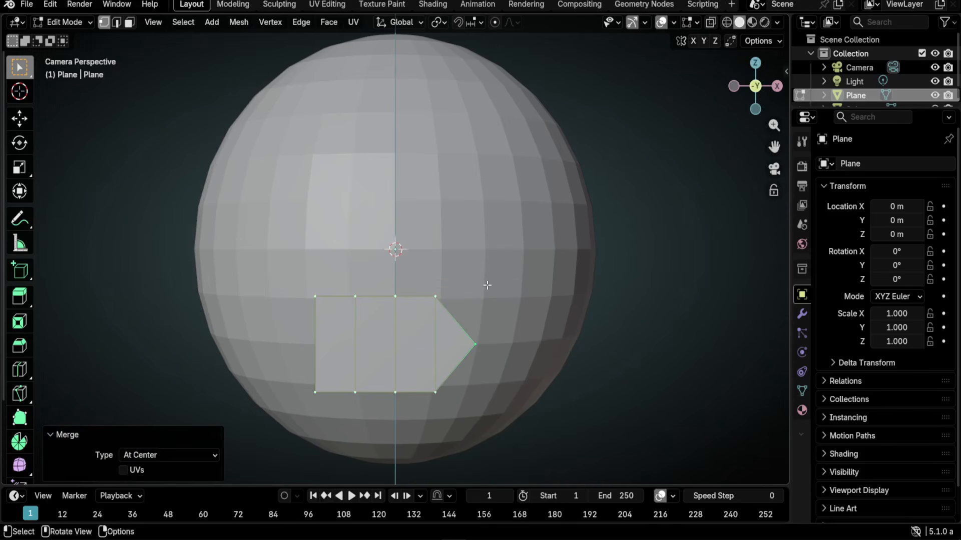
pyautogui.press('m')
pyautogui.click(335, 416)
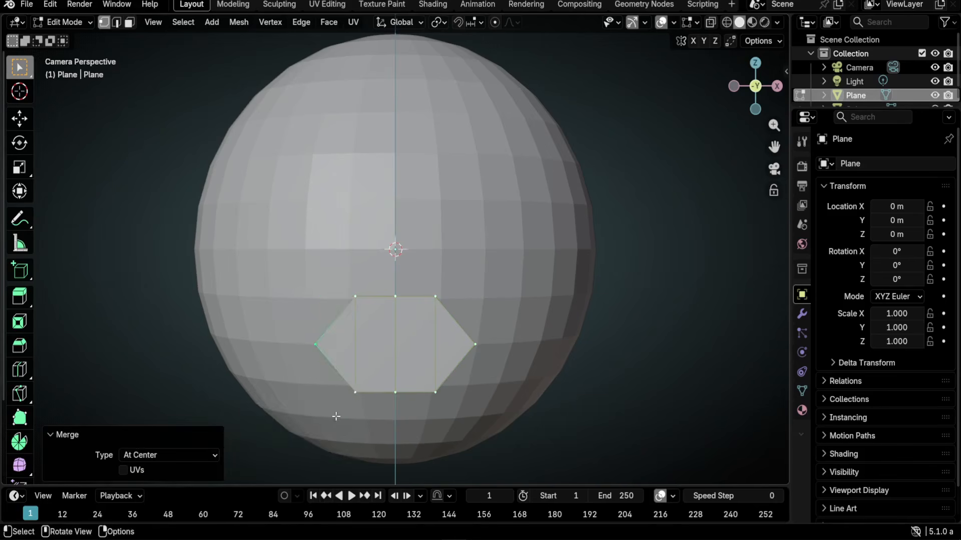
pyautogui.scroll(2, 438, 413)
pyautogui.keyDown('shift'); pyautogui.moveTo(438, 414); pyautogui.dragTo(512, 281, button='middle'); pyautogui.keyUp('shift')
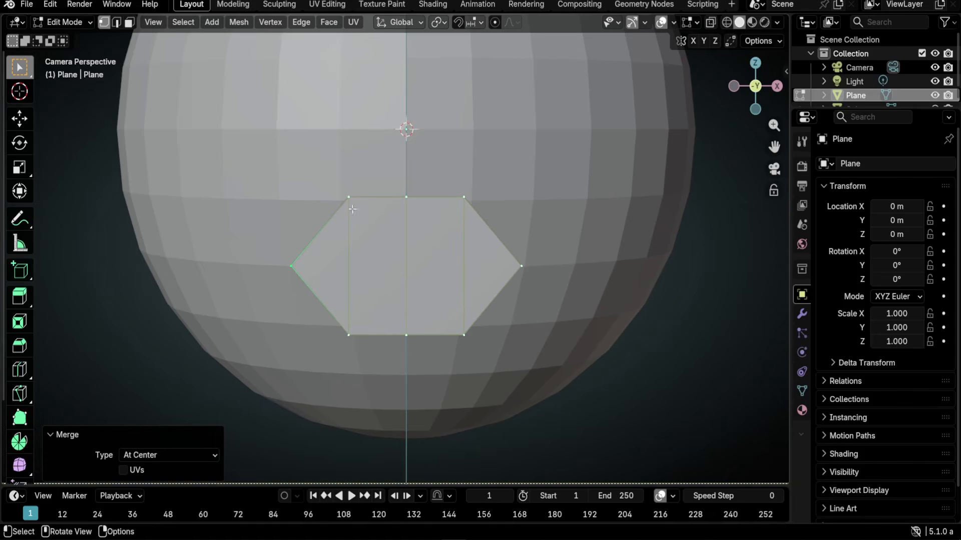
# - Scale the middle vertices to 0.730 and select the whole mouth mesh
pyautogui.moveTo(484, 159); pyautogui.dragTo(452, 375)
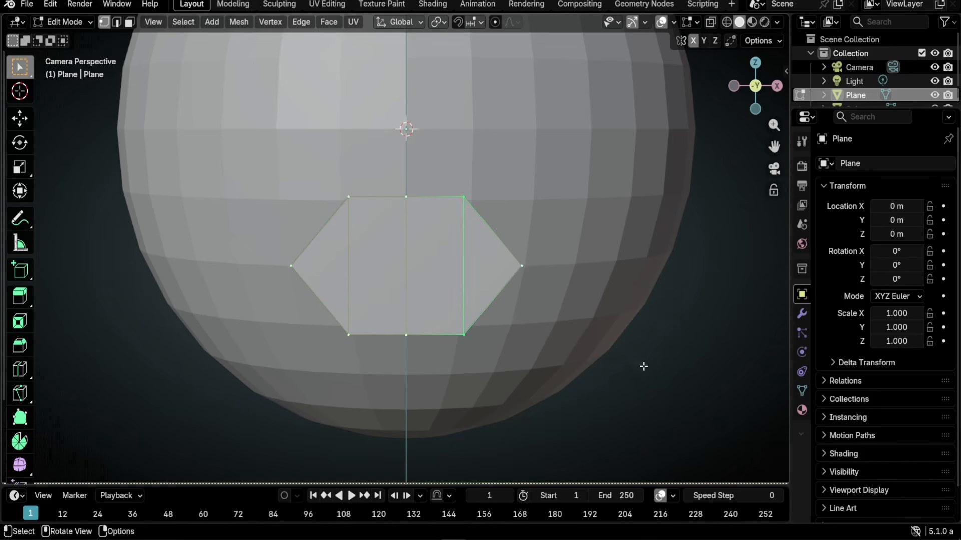
pyautogui.press('s')
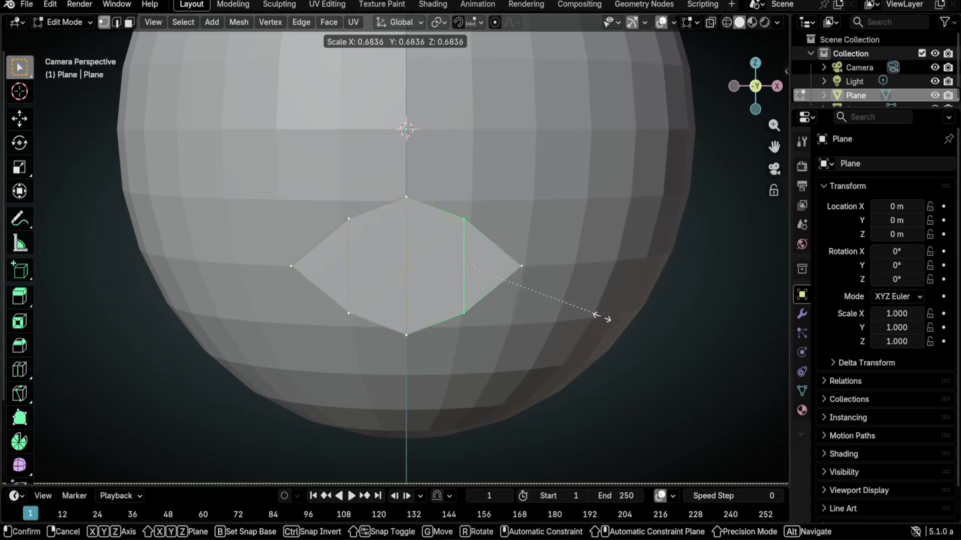
pyautogui.click(609, 323)
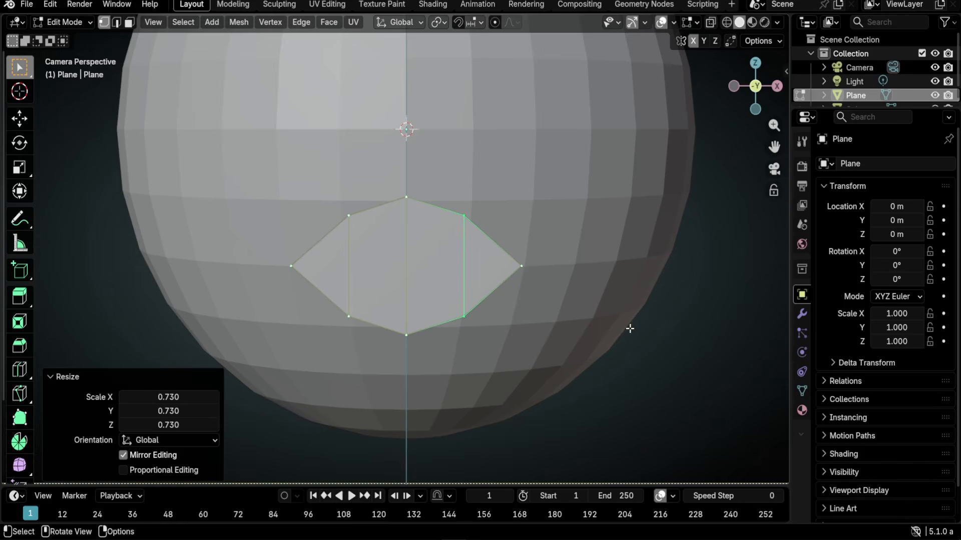
pyautogui.press('a')
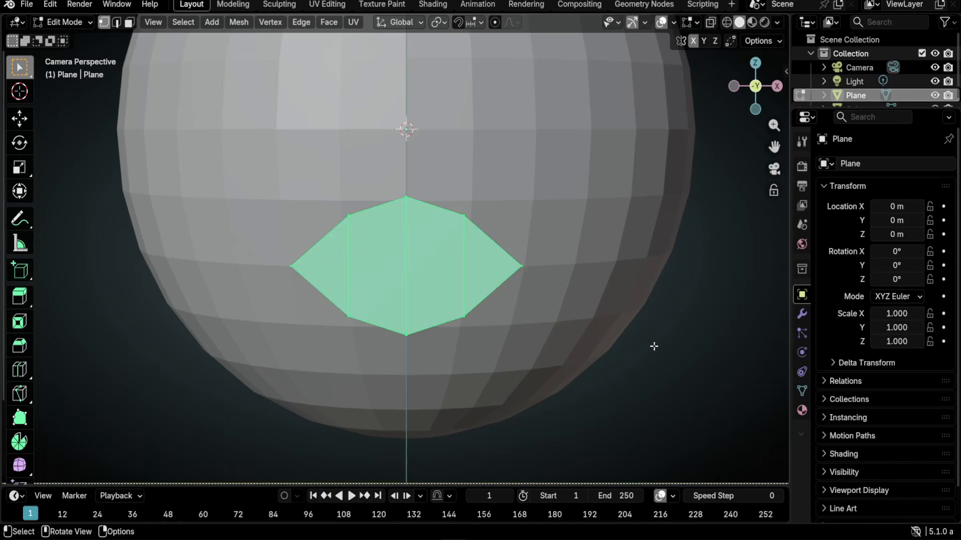
# - Inset the mouth faces by 0.003822 m and switch to Material Preview with material settings shown
pyautogui.press('i')
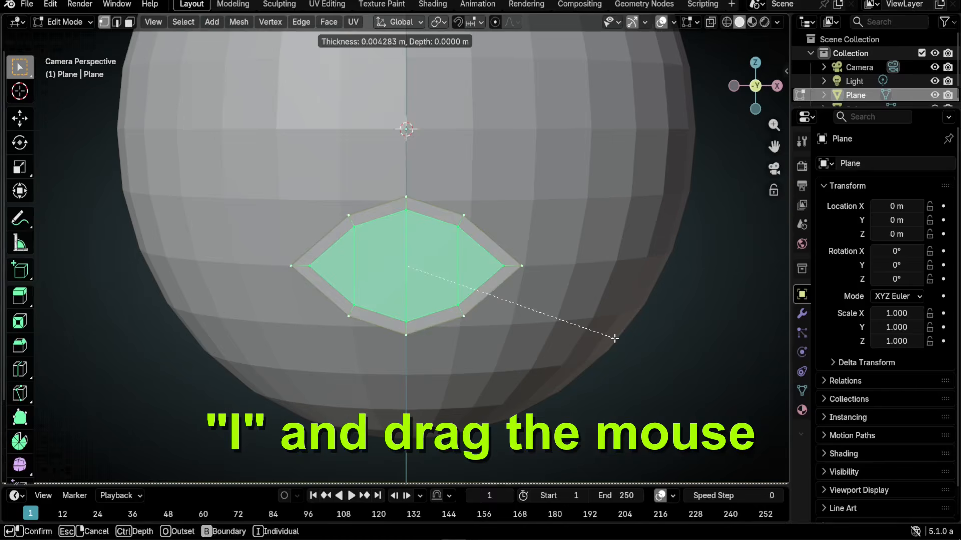
pyautogui.click(616, 338)
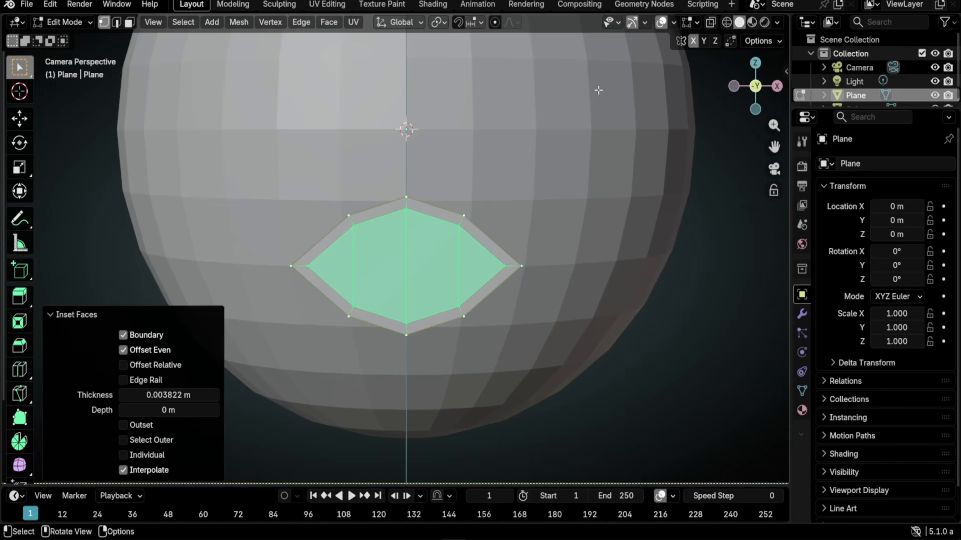
pyautogui.click(752, 22)
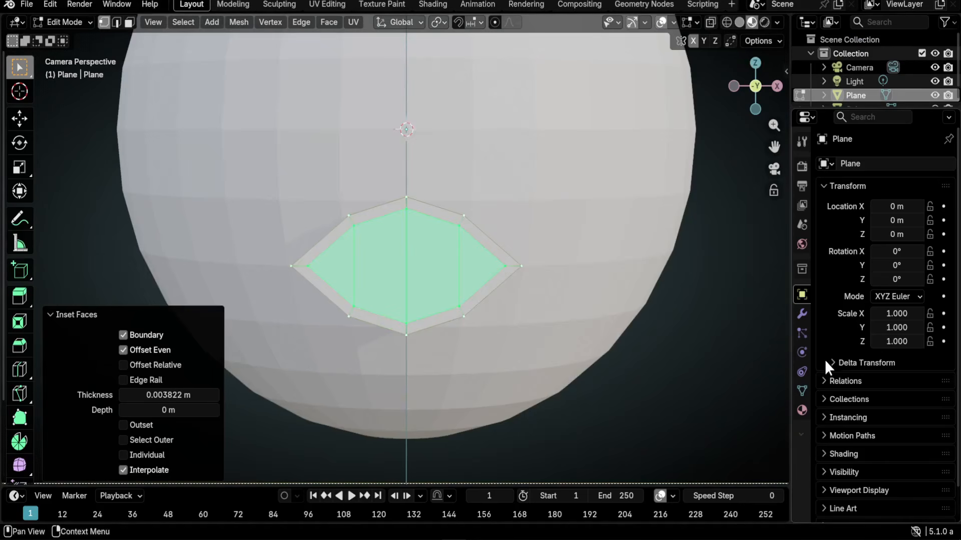
pyautogui.click(801, 411)
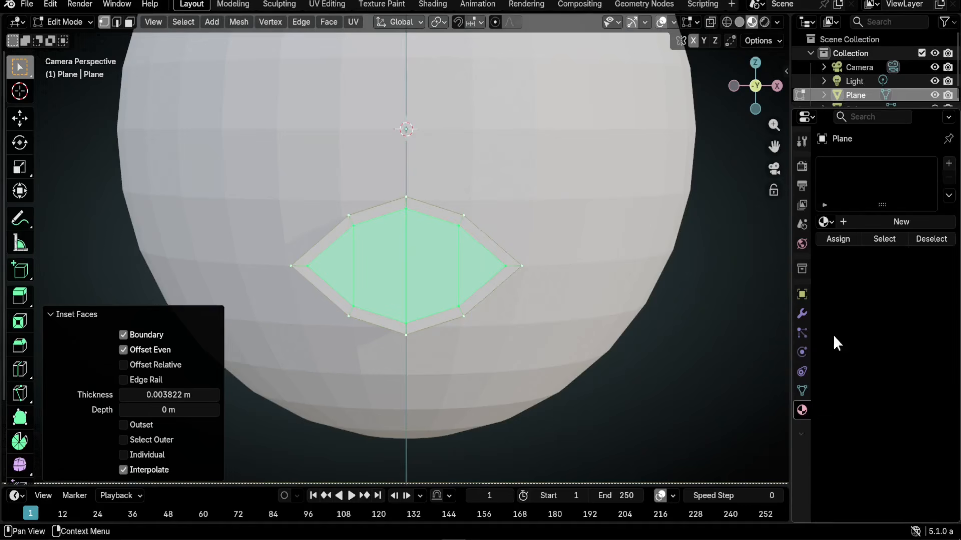
# - Create a new material named mouth with an orange base colour
pyautogui.click(881, 220)
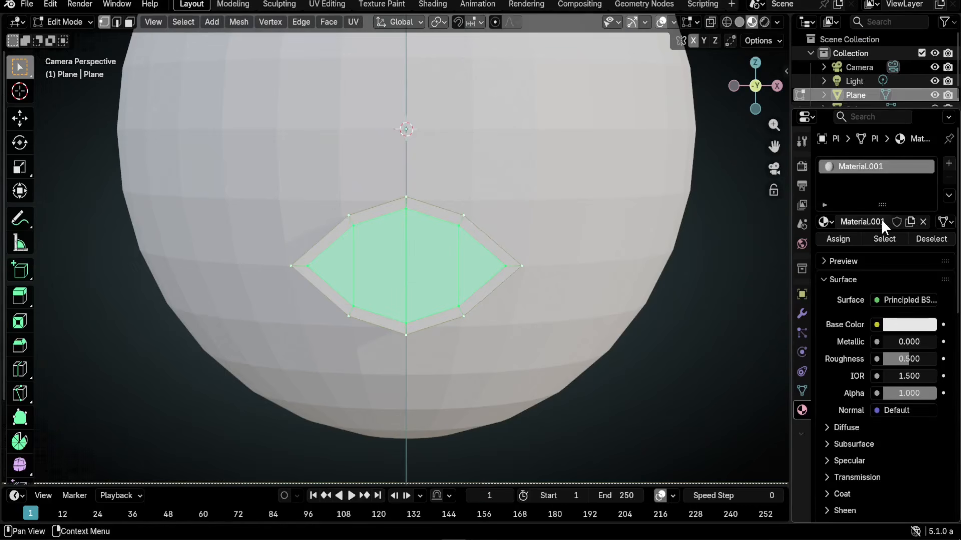
pyautogui.click(869, 220)
pyautogui.write('mouth')
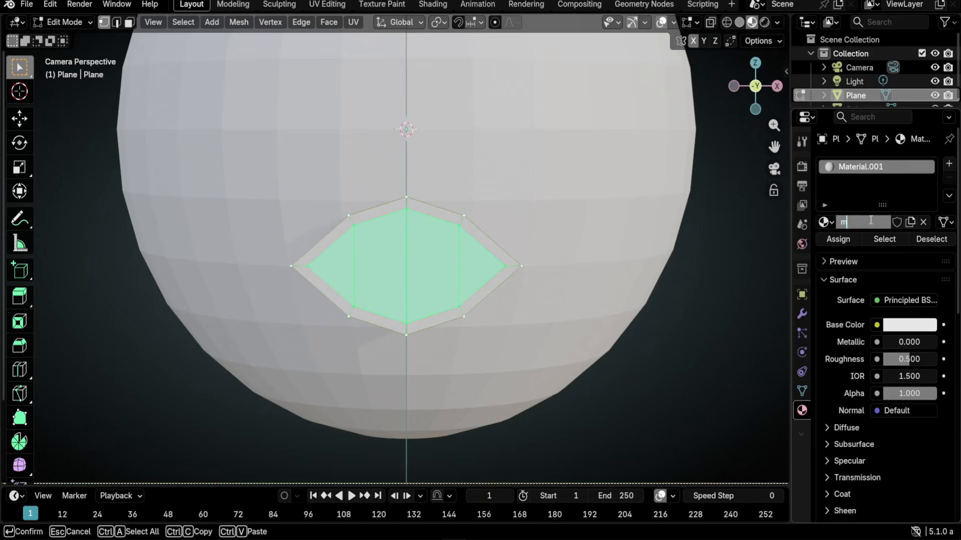
pyautogui.press('Return')
pyautogui.click(903, 326)
pyautogui.moveTo(857, 180); pyautogui.dragTo(837, 185)
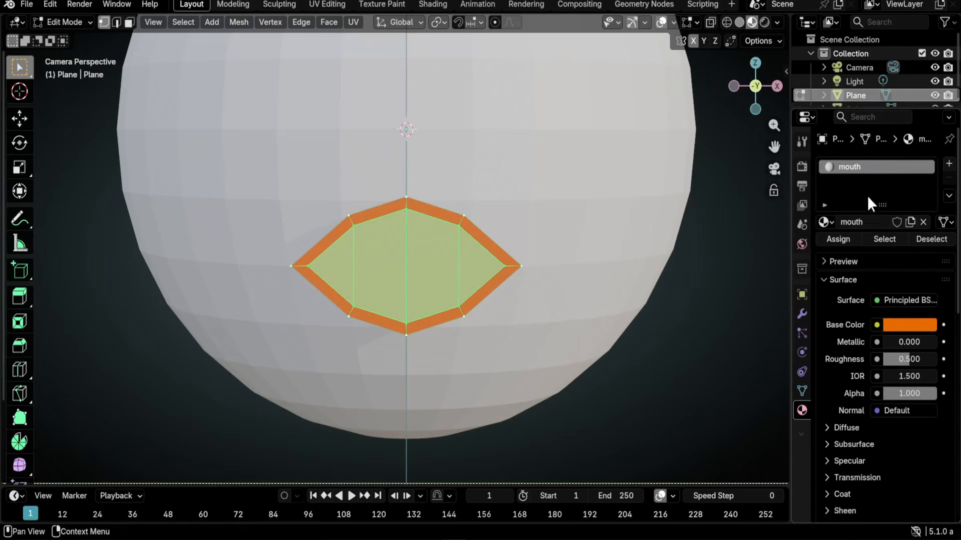
# - Add a second slot holding a single-user copy of mouth, renamed stroke
pyautogui.click(948, 164)
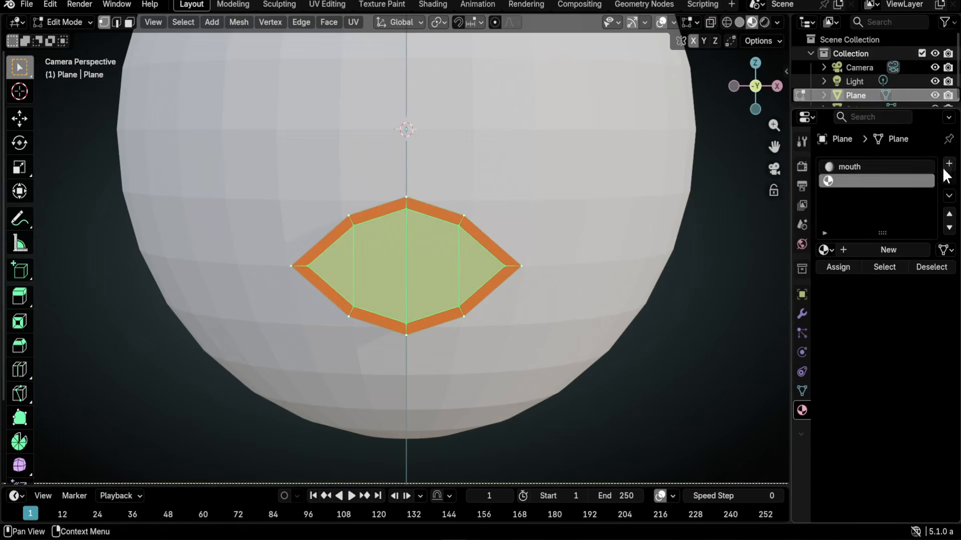
pyautogui.click(824, 250)
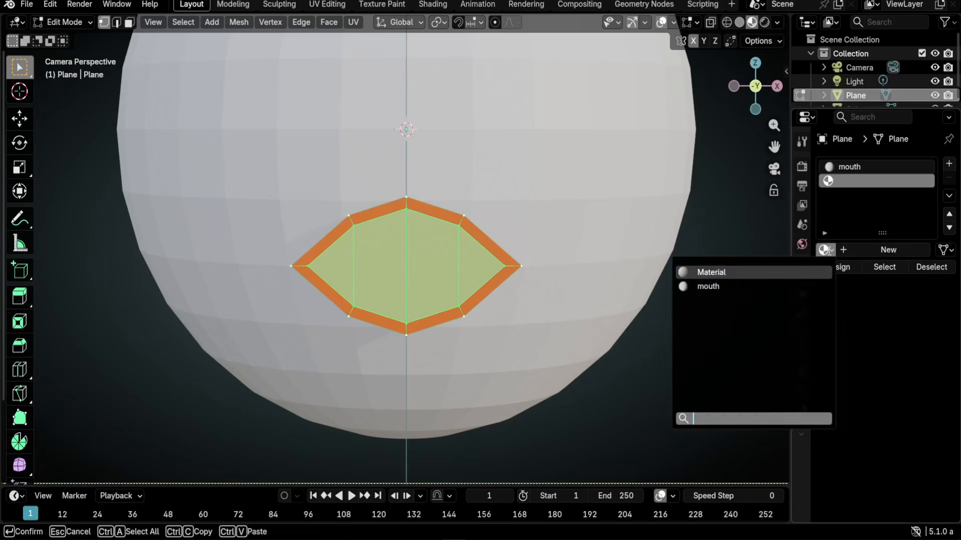
pyautogui.click(757, 286)
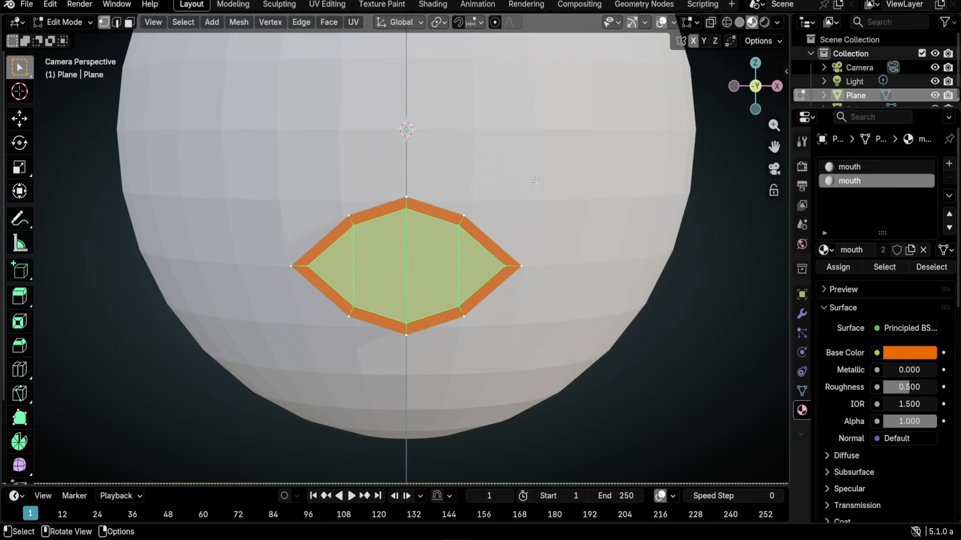
pyautogui.press('Tab')
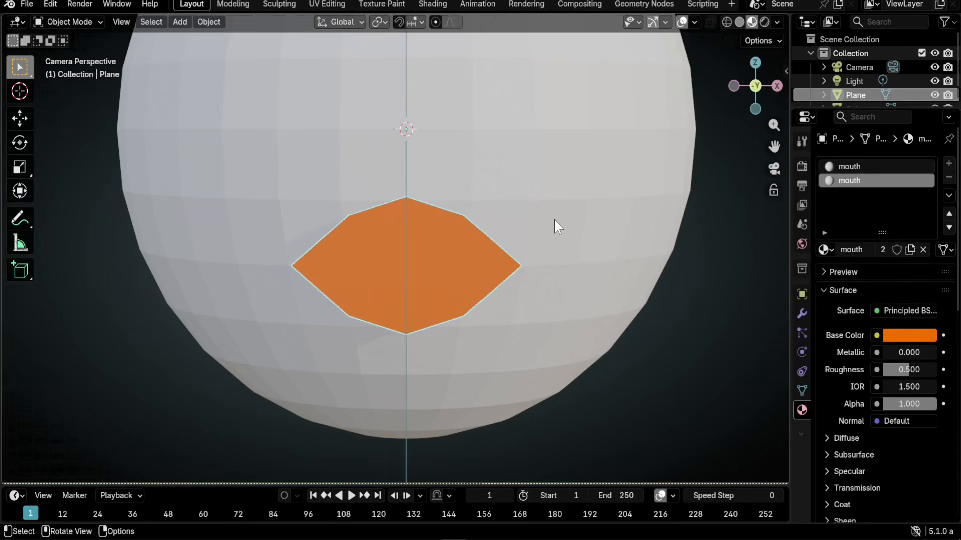
pyautogui.click(883, 250)
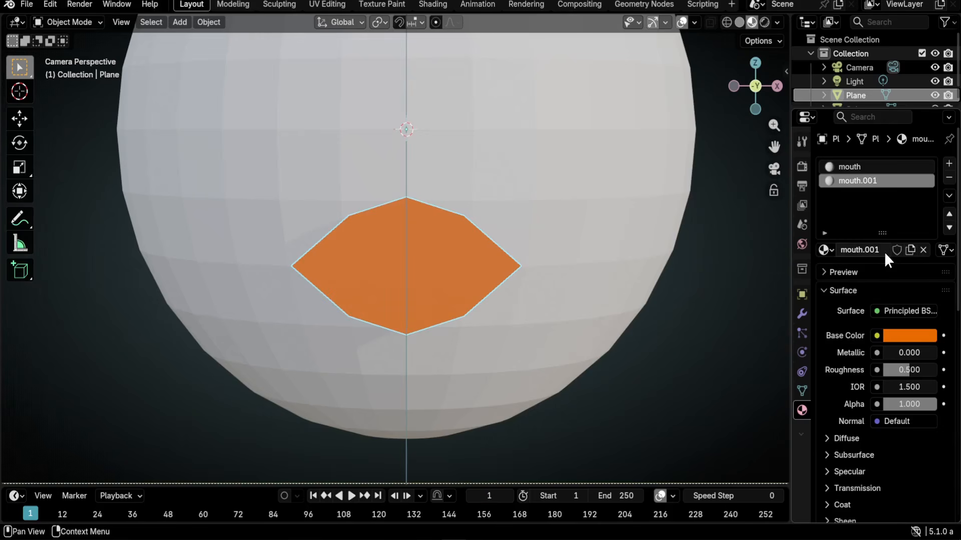
pyautogui.click(875, 251)
pyautogui.write('stroke')
pyautogui.press('Return')
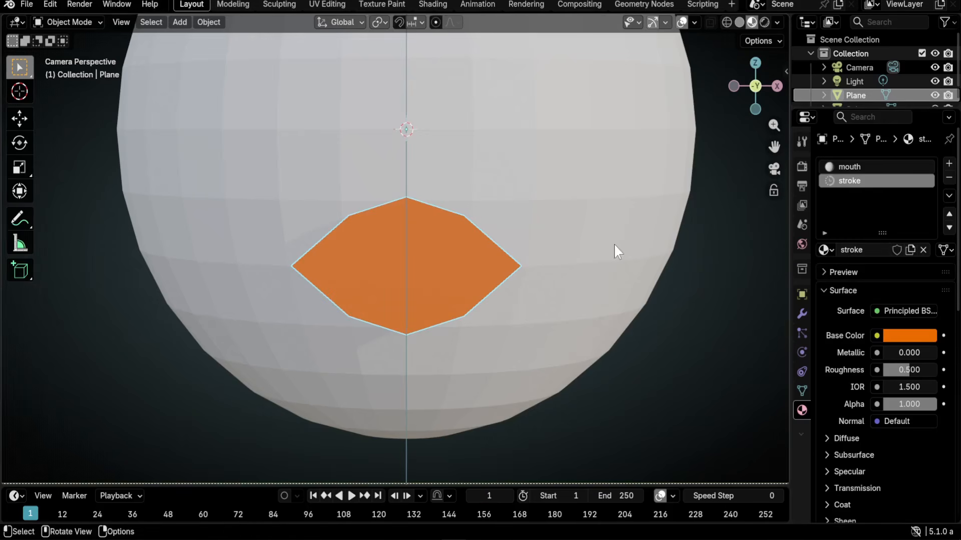
pyautogui.press('Tab')
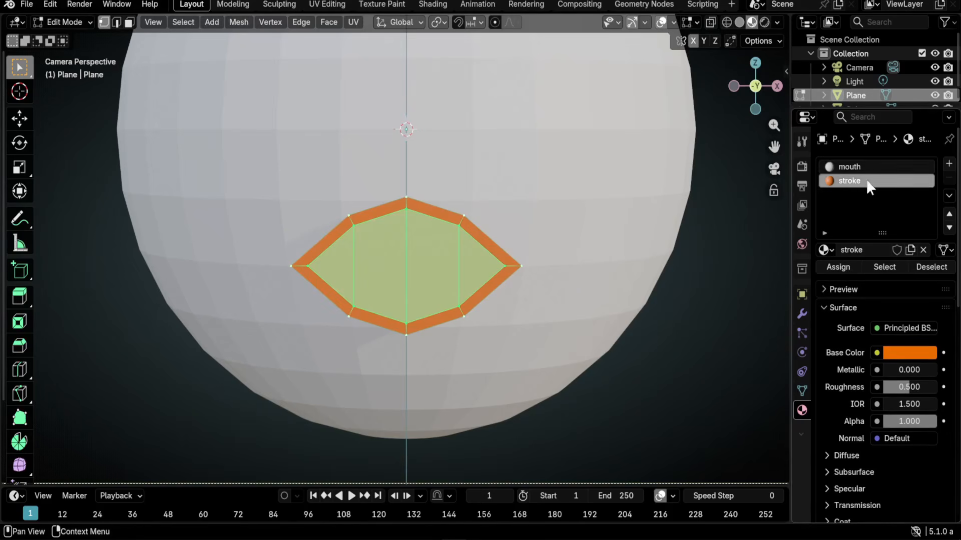
# - Darken the stroke material's base colour to black and invert the face selection twice
pyautogui.click(897, 347)
pyautogui.moveTo(926, 141); pyautogui.dragTo(524, 266)
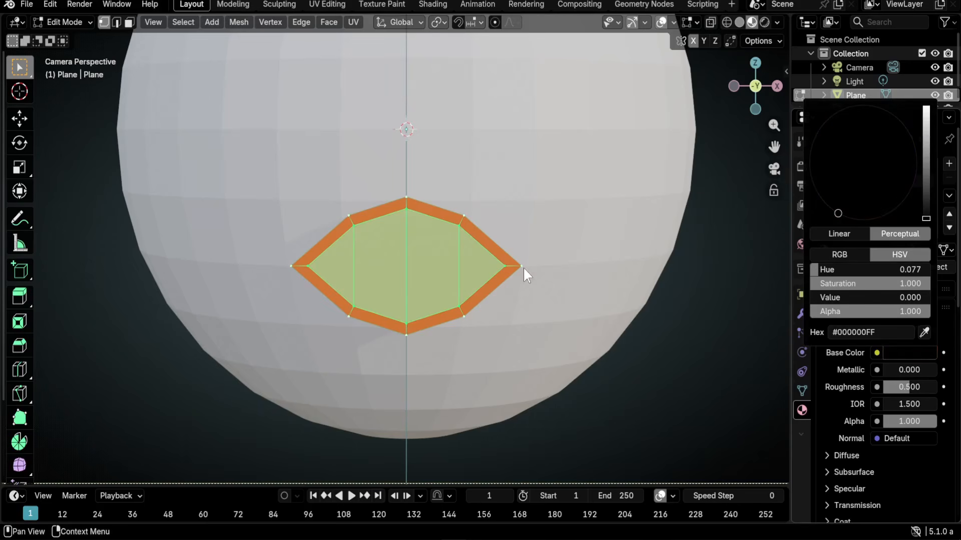
pyautogui.click(185, 22)
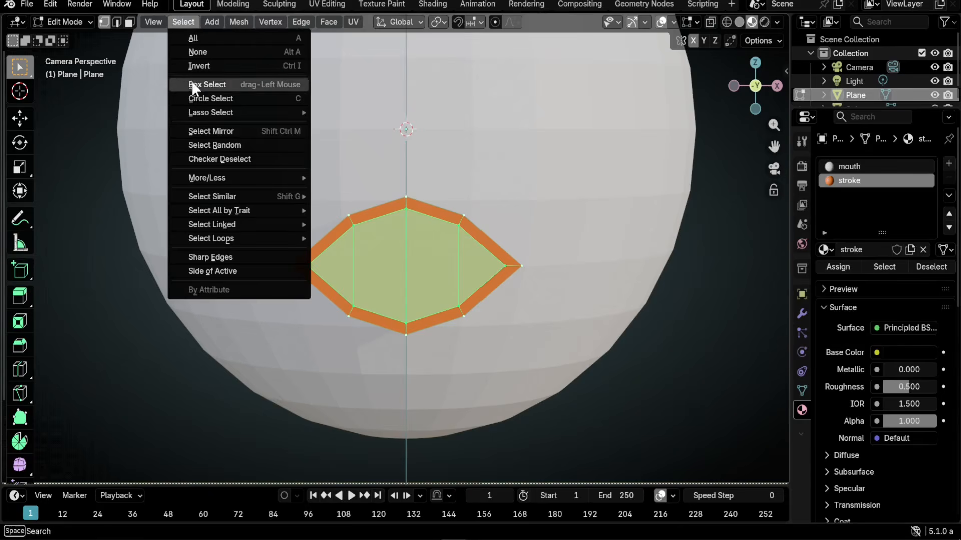
pyautogui.click(194, 67)
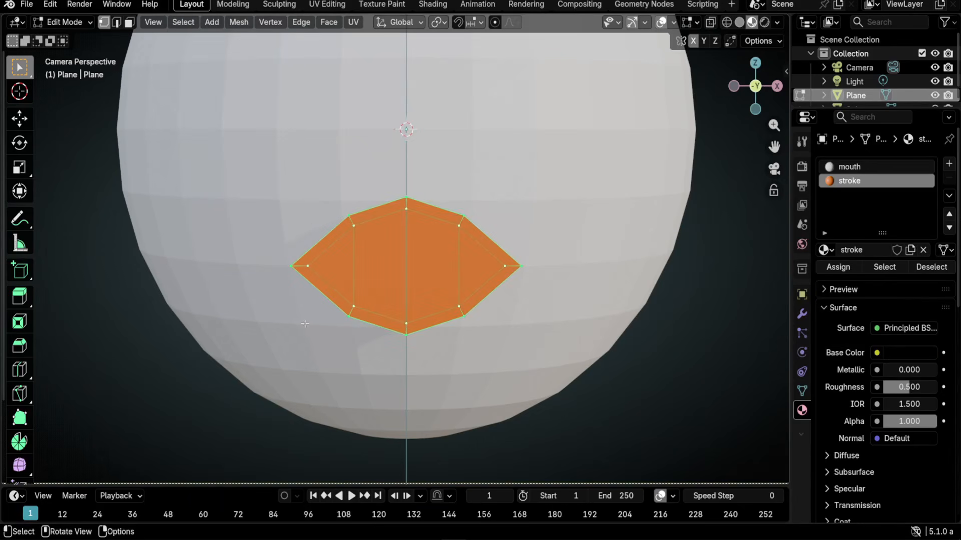
pyautogui.hotkey('ctrl', 'i')
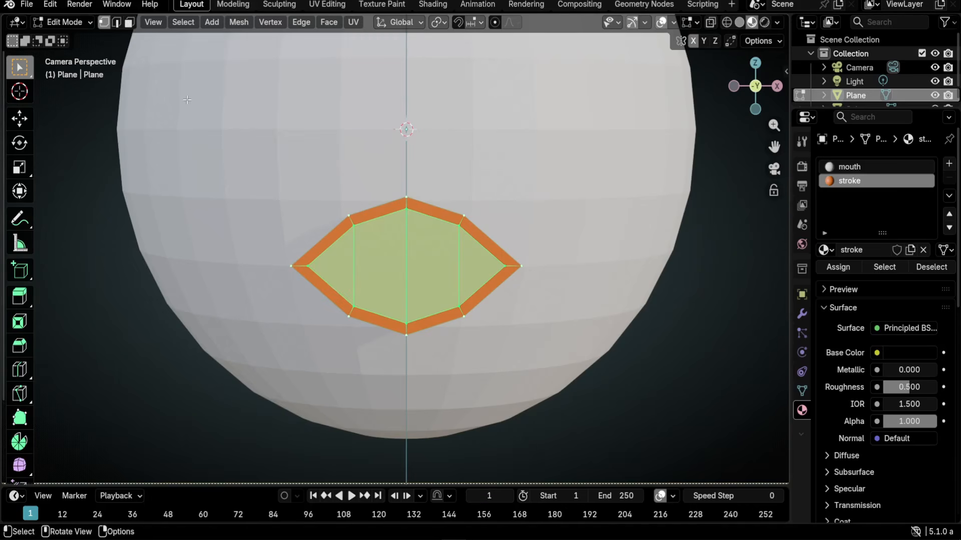
# - In face select mode, select the full outer ring of border faces on the mouth
pyautogui.press('3')
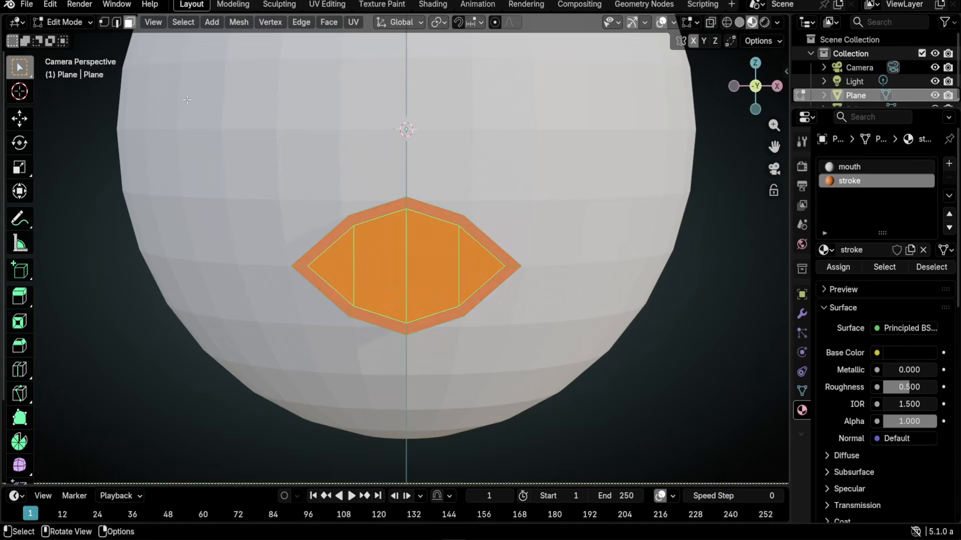
pyautogui.click(185, 22)
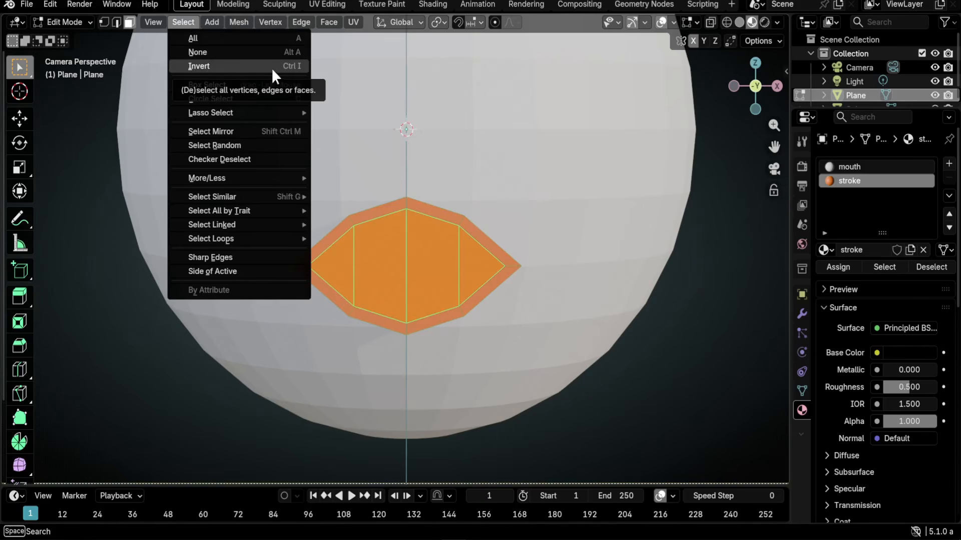
pyautogui.click(234, 67)
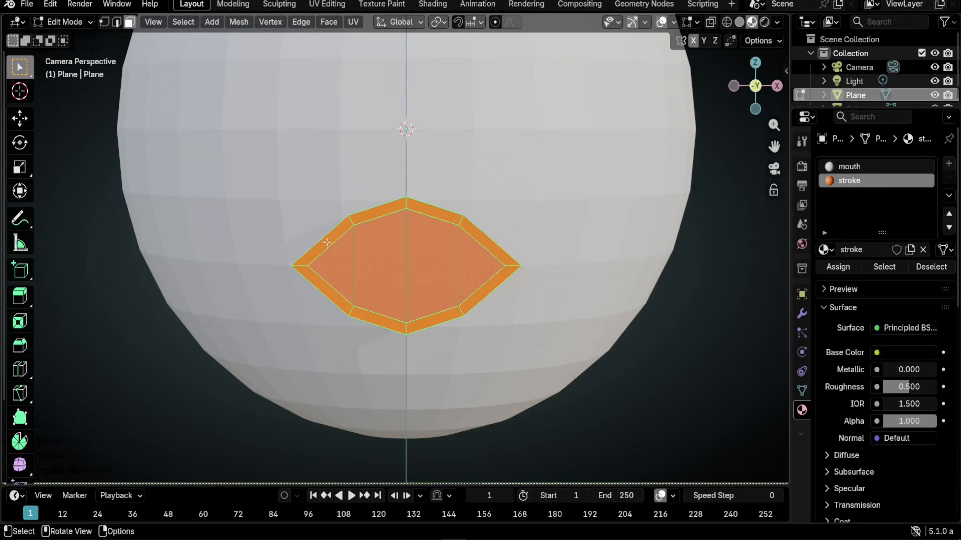
pyautogui.click(321, 247)
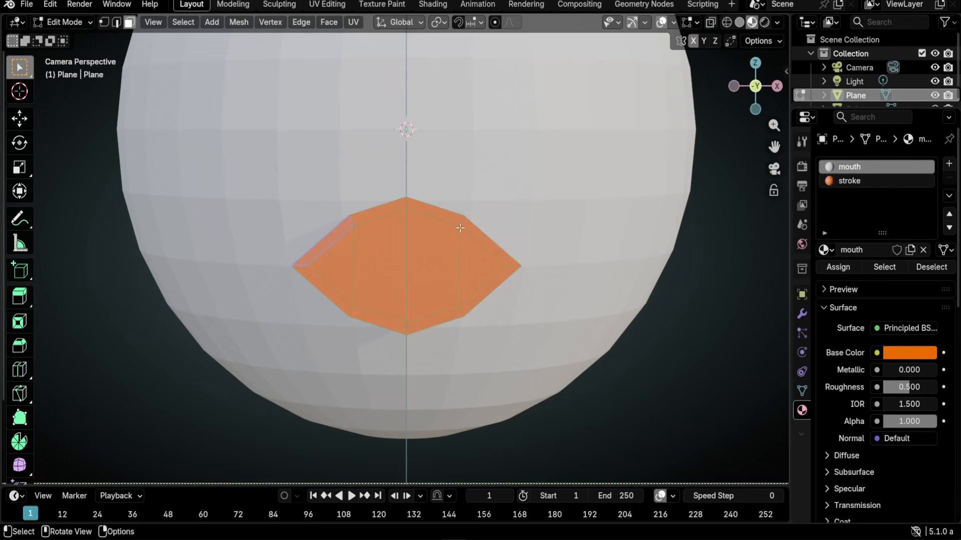
pyautogui.keyDown('ctrl'); pyautogui.click(488, 241); pyautogui.keyUp('ctrl')
pyautogui.keyDown('ctrl'); pyautogui.click(348, 310); pyautogui.keyUp('ctrl')
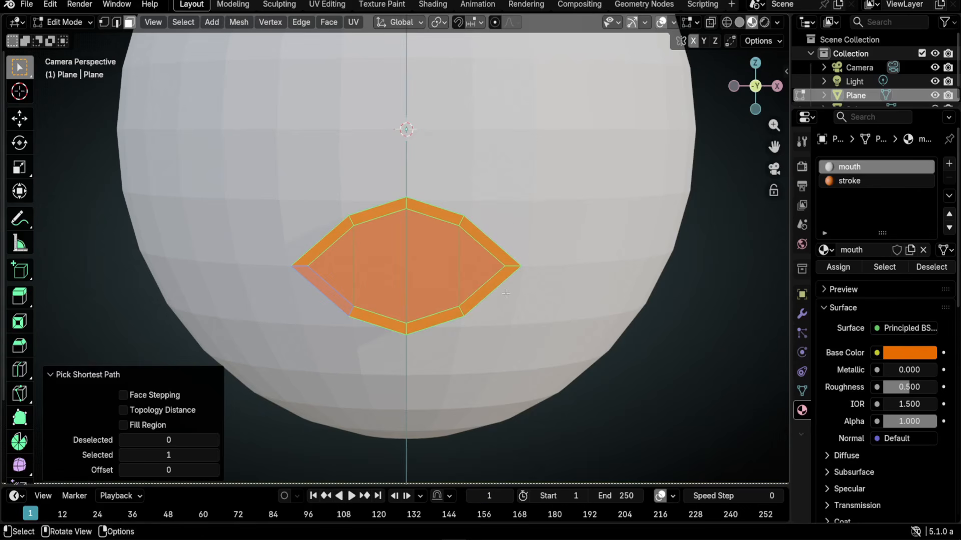
# - Assign the stroke material to the selected outer ring faces
pyautogui.click(851, 180)
pyautogui.click(838, 267)
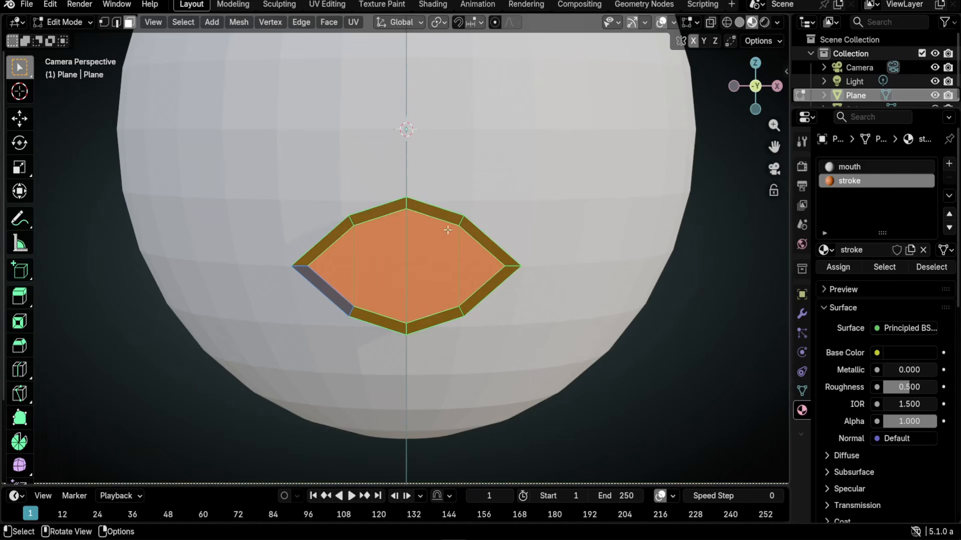
pyautogui.click(801, 313)
# - Add a Subdivision Surface modifier with Levels Viewport and Render both set to 3
pyautogui.click(894, 166)
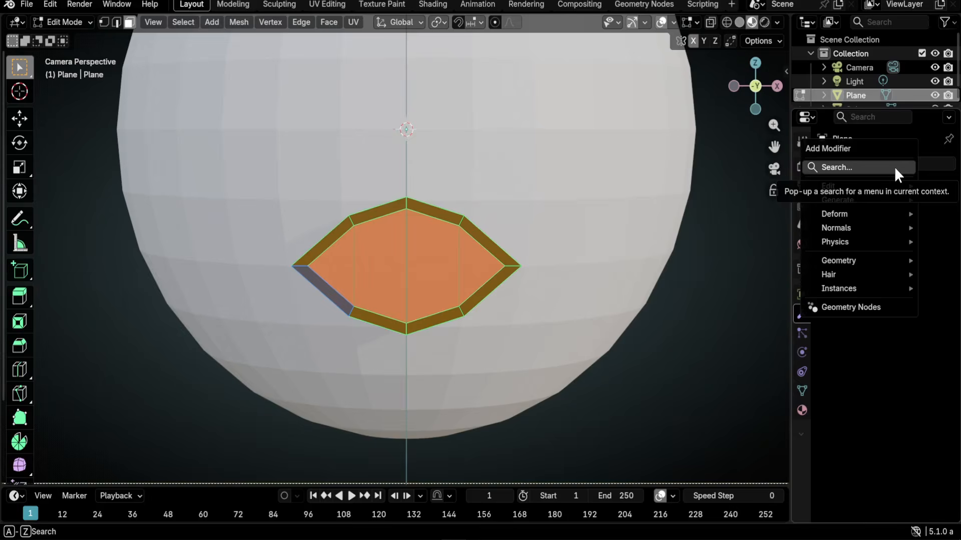
pyautogui.write('sub')
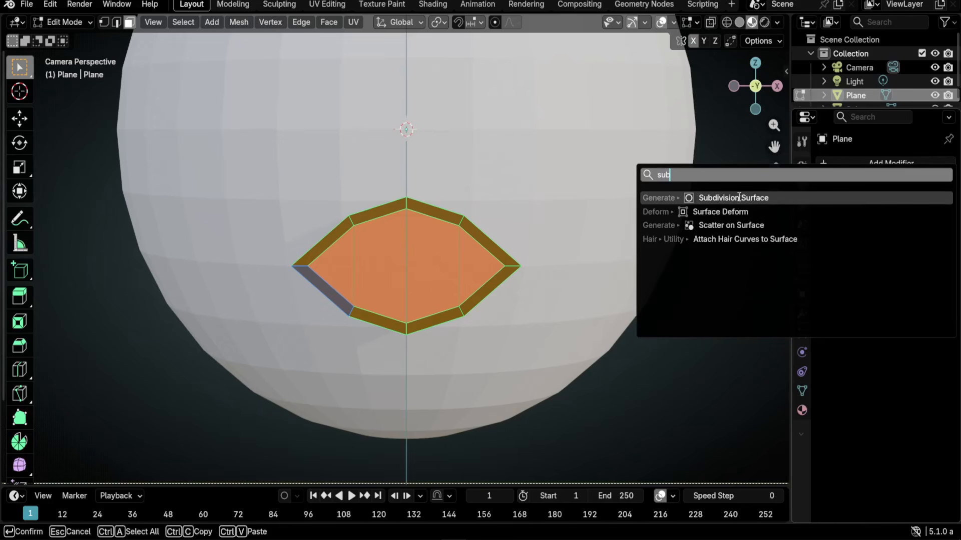
pyautogui.click(773, 198)
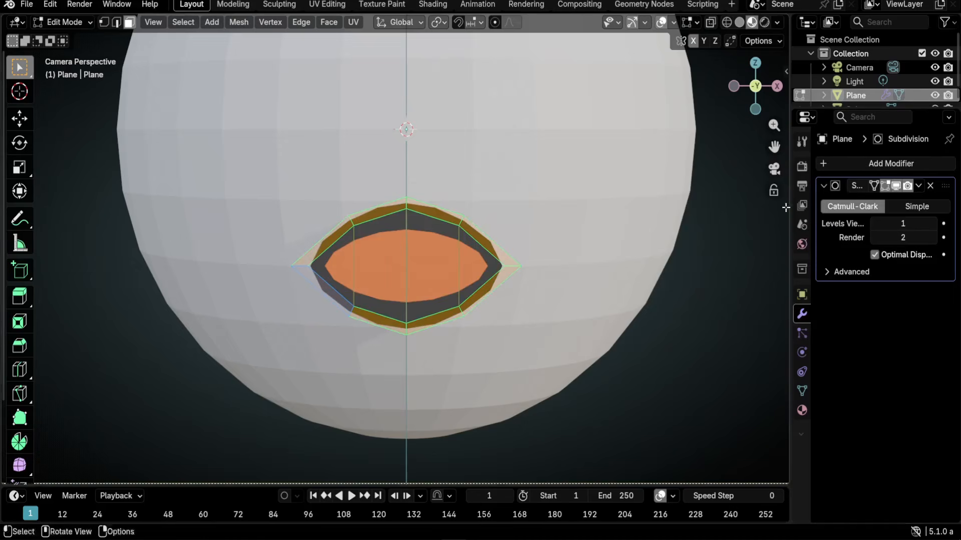
pyautogui.click(933, 223)
pyautogui.click(933, 223)
pyautogui.click(932, 237)
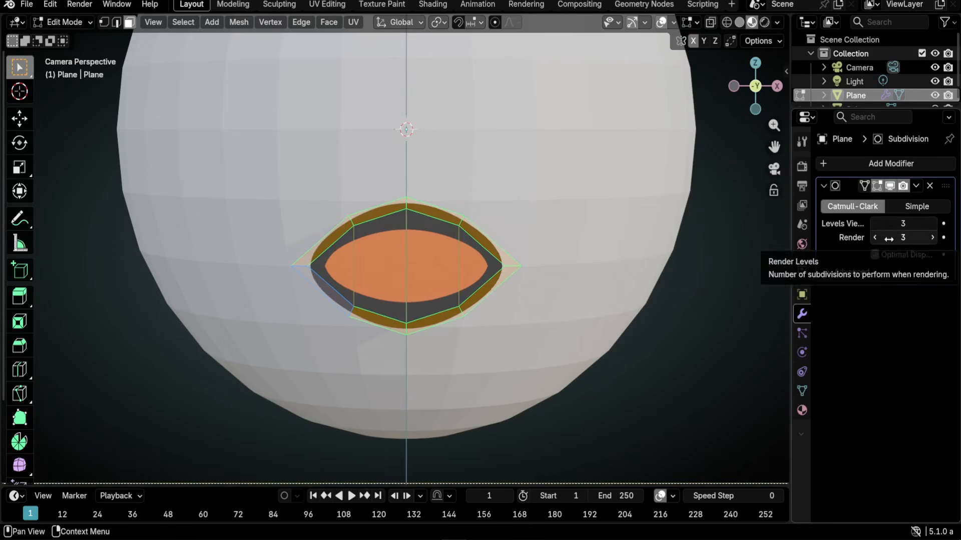
pyautogui.scroll(1, 491, 301)
pyautogui.scroll(2, 491, 301)
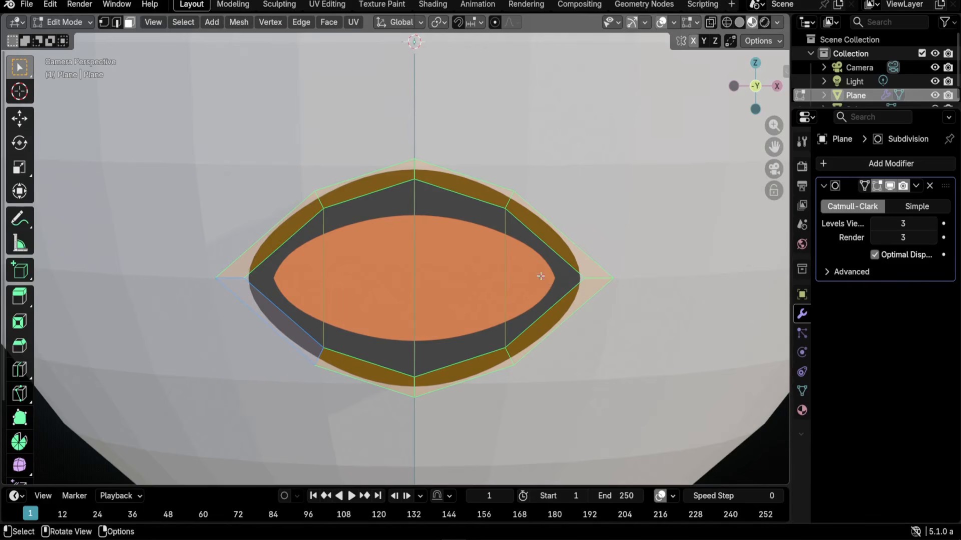
# - Select the row of inner faces end to end and inset them by 0.000366 m
pyautogui.click(282, 275)
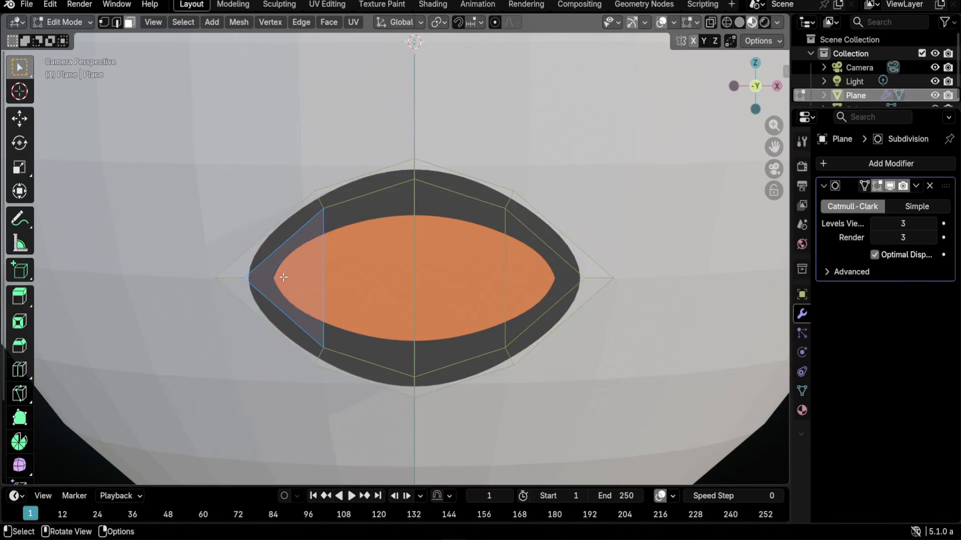
pyautogui.keyDown('ctrl'); pyautogui.click(531, 276); pyautogui.keyUp('ctrl')
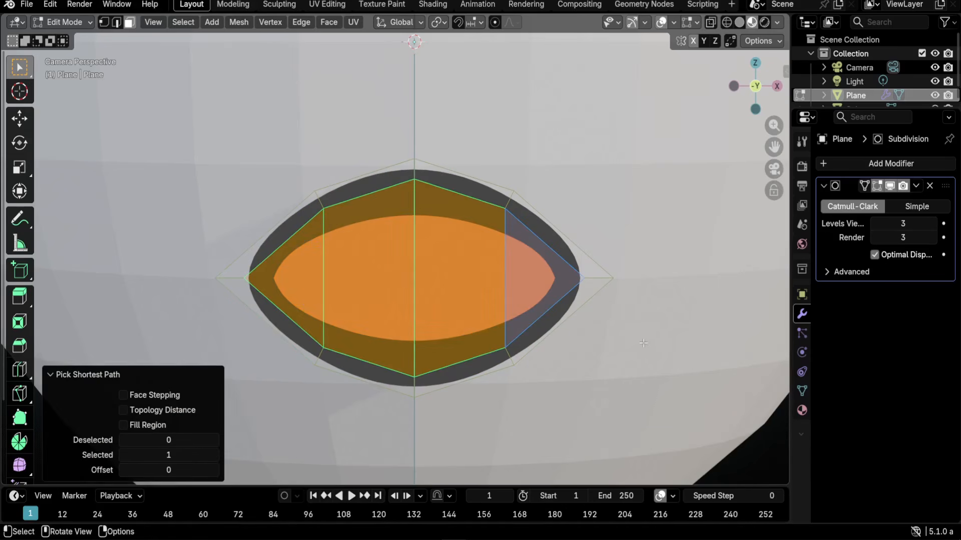
pyautogui.press('i')
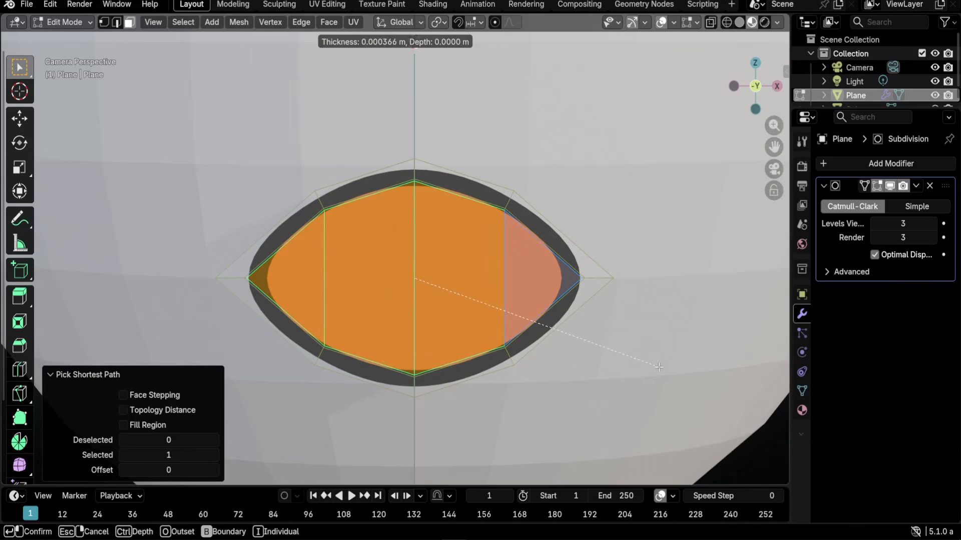
pyautogui.click(658, 367)
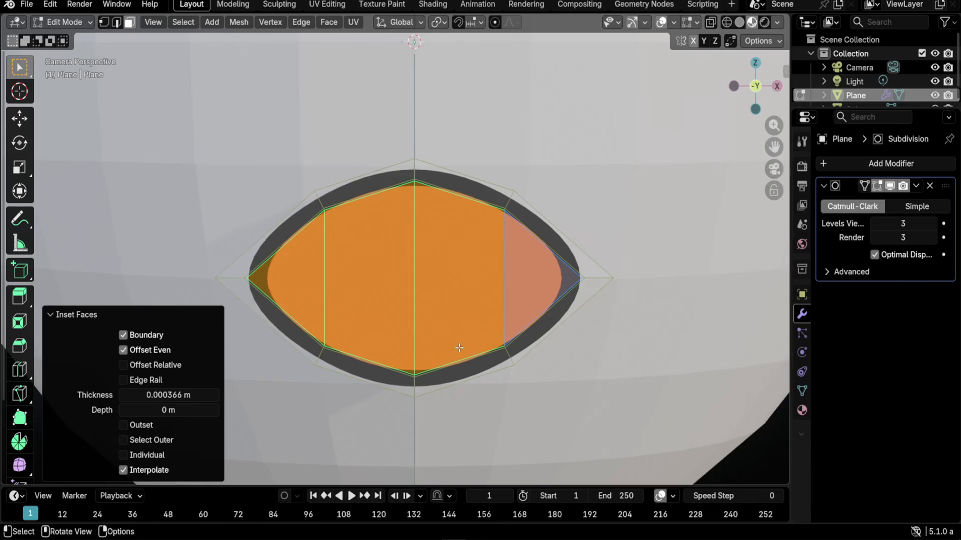
pyautogui.scroll(-8, 459, 348)
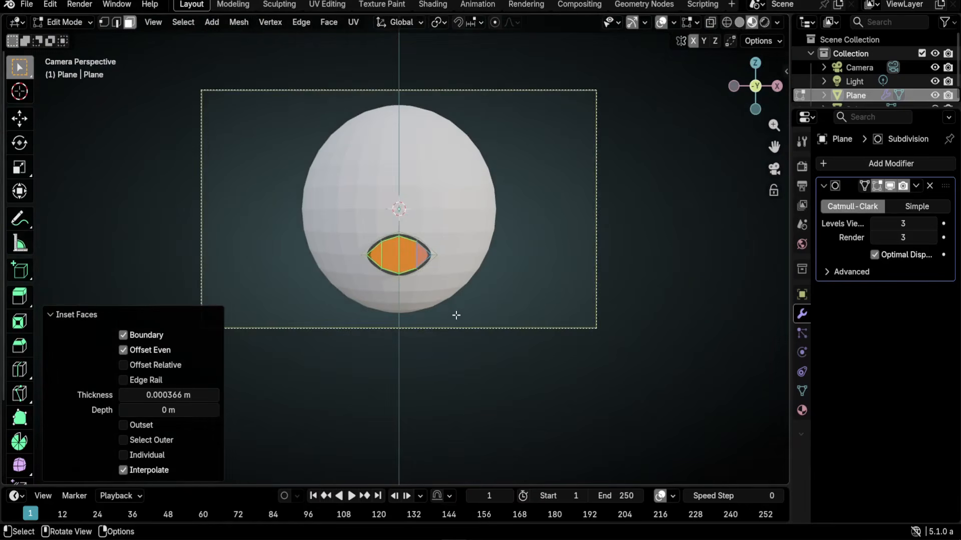
# - Add a circle mesh at the origin with 6 vertices, forming a hexagon
pyautogui.moveTo(599, 308); pyautogui.dragTo(532, 317, button='middle')
pyautogui.scroll(-5, 529, 316)
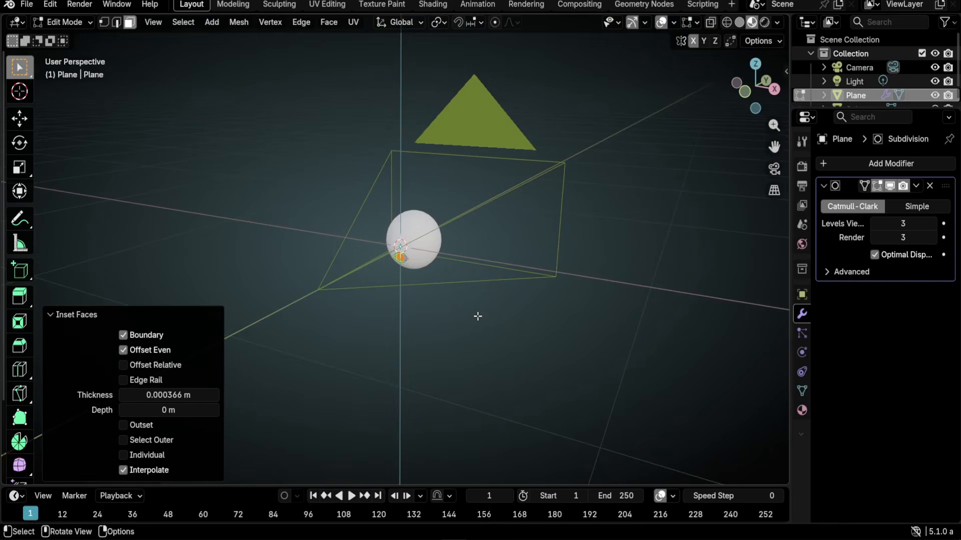
pyautogui.press('shift')
pyautogui.hotkey('shift', 'a')
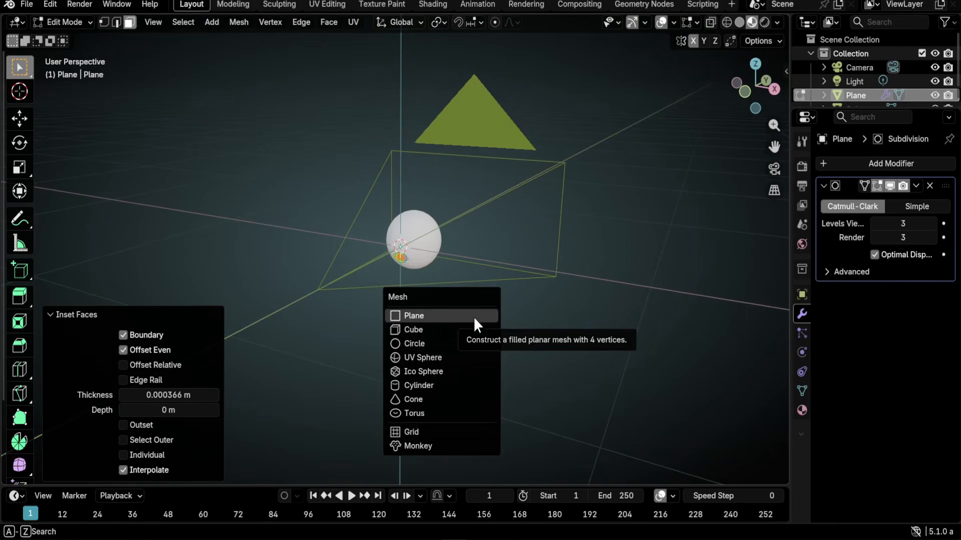
pyautogui.click(433, 346)
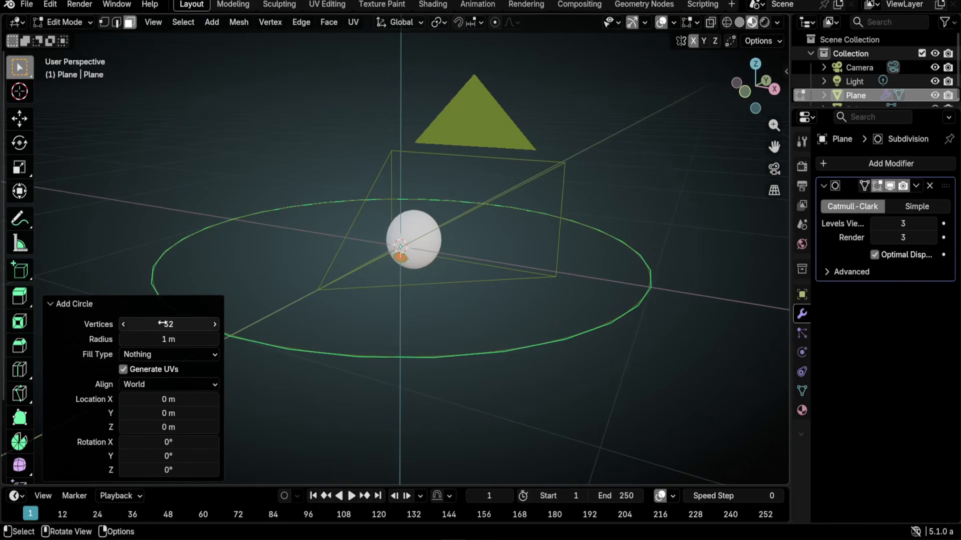
pyautogui.click(186, 323)
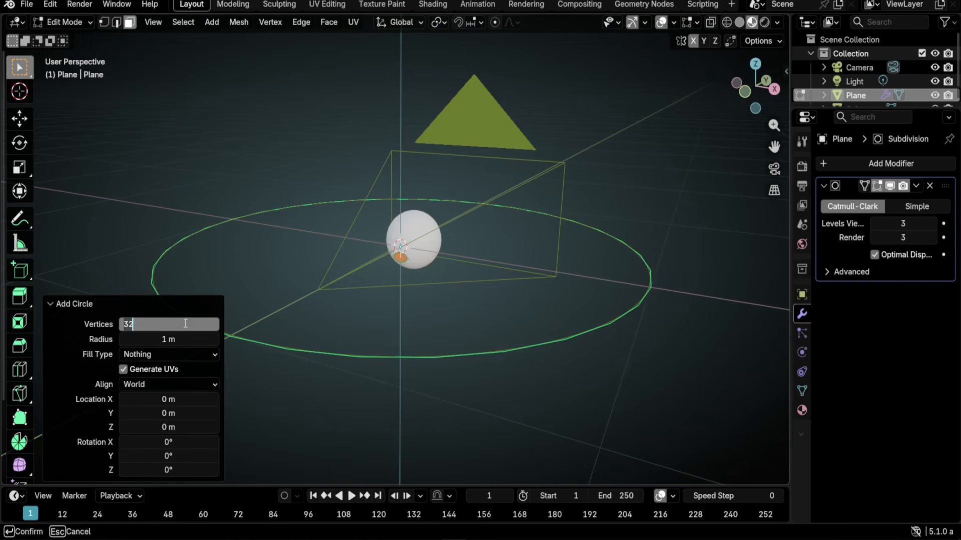
pyautogui.write('6')
pyautogui.press('Return')
# - Fill the hexagon outline into a solid face
pyautogui.moveTo(365, 322); pyautogui.dragTo(366, 336, button='middle')
pyautogui.scroll(-2, 367, 338)
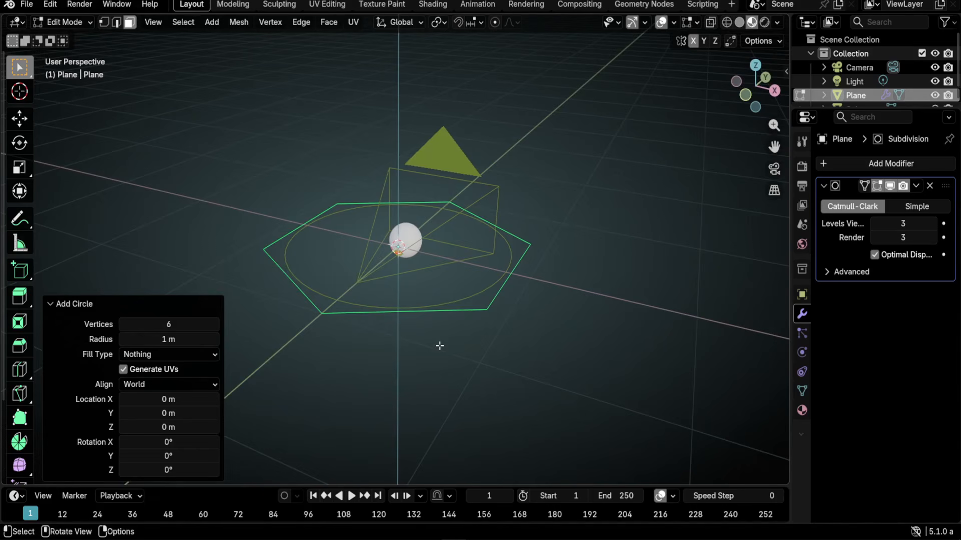
pyautogui.press('f')
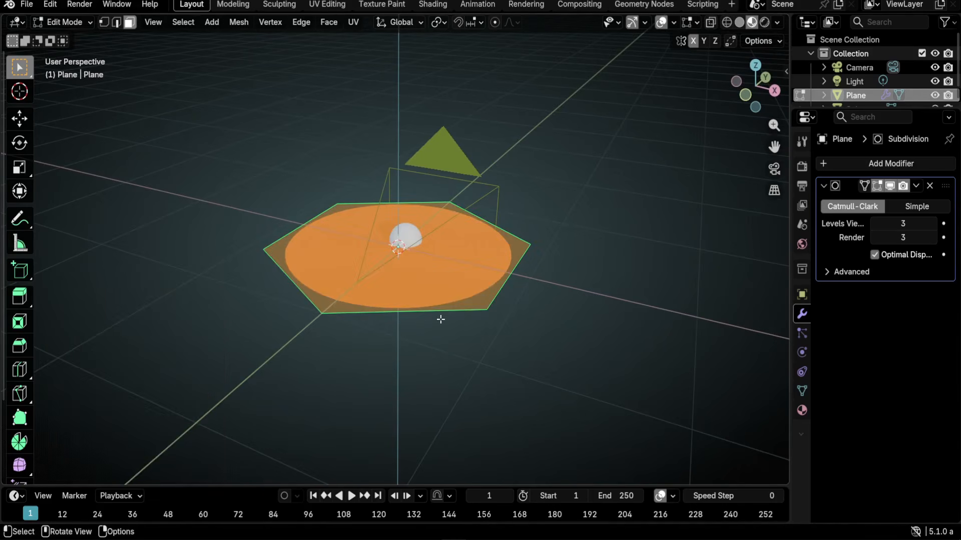
pyautogui.scroll(-1, 417, 329)
# - Rotate the hexagon 90° about X to stand it upright, viewed from the front
pyautogui.moveTo(417, 330); pyautogui.dragTo(420, 382, button='middle')
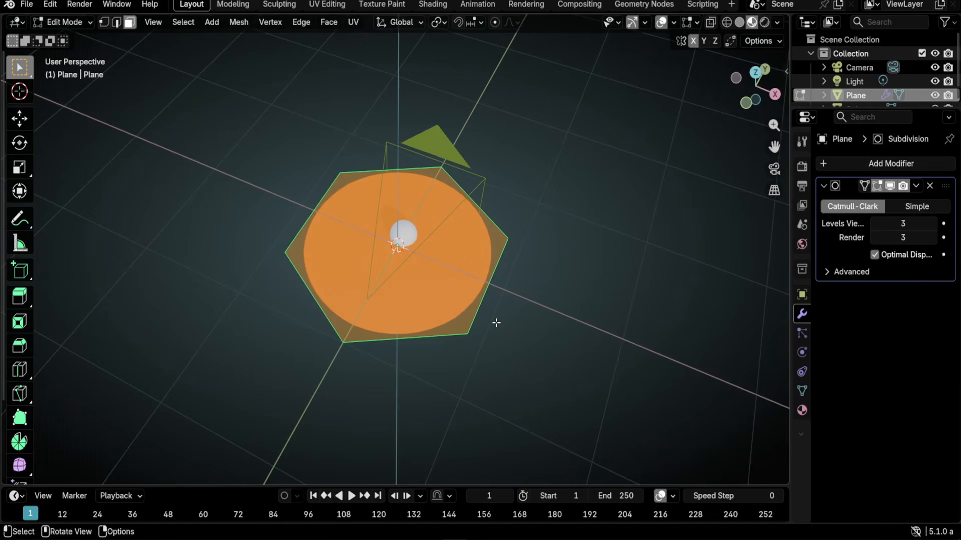
pyautogui.write('r')
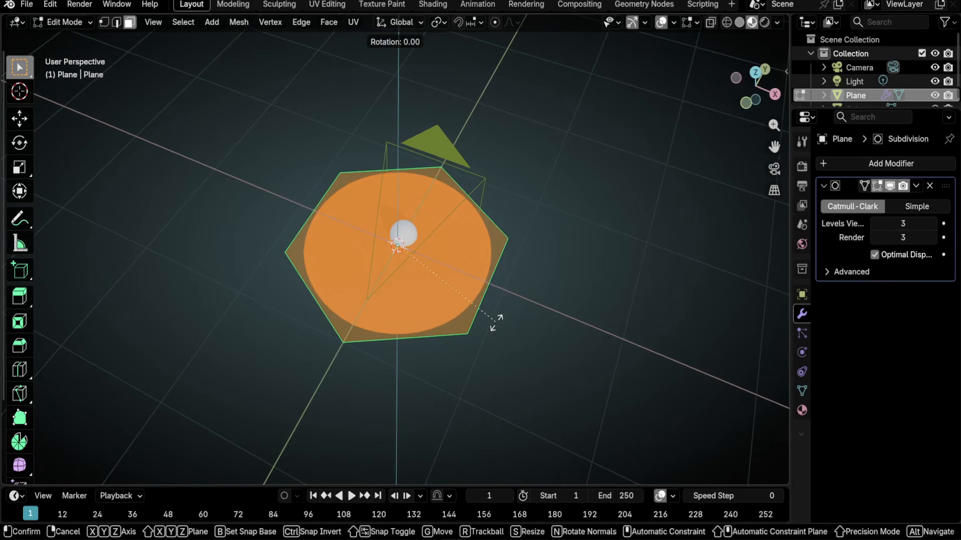
pyautogui.write('x90')
pyautogui.press('Return')
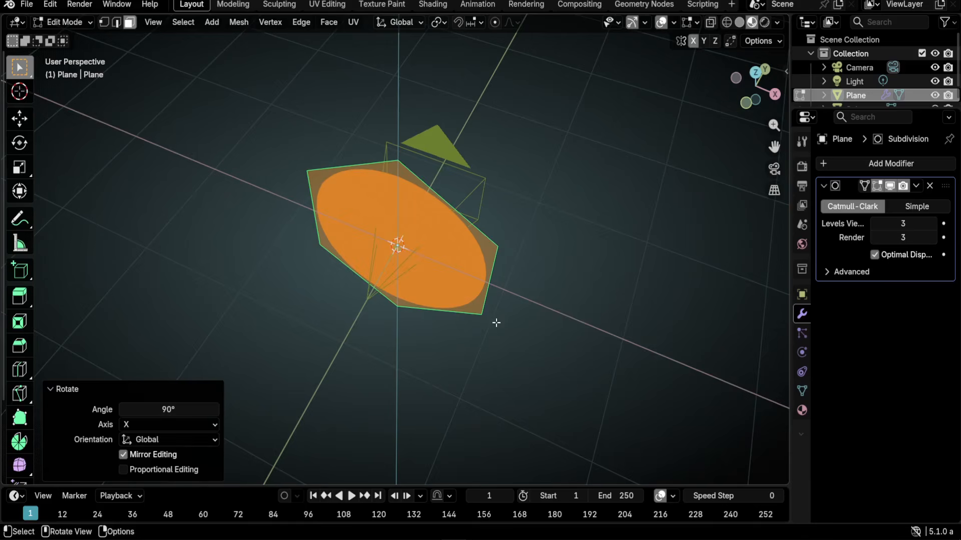
pyautogui.press('KP_1')
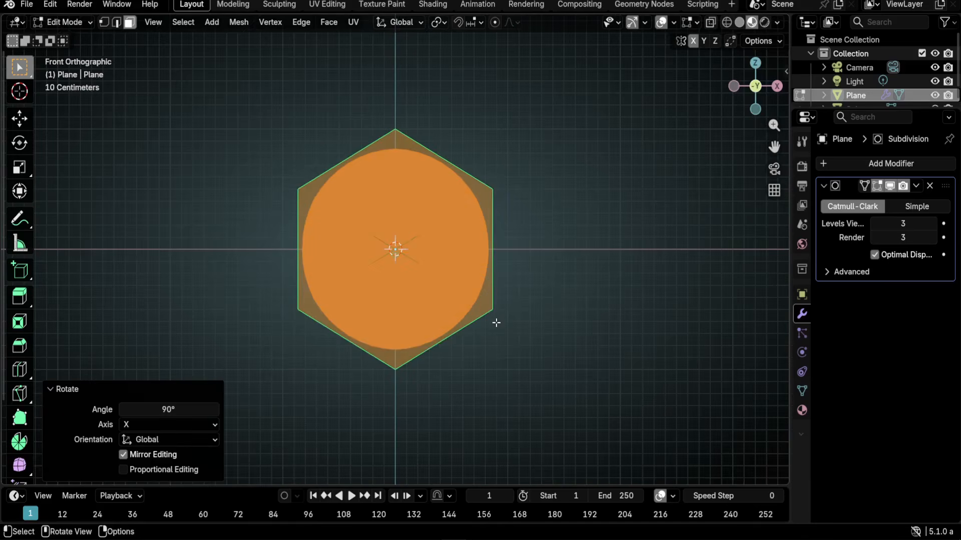
pyautogui.scroll(3, 495, 323)
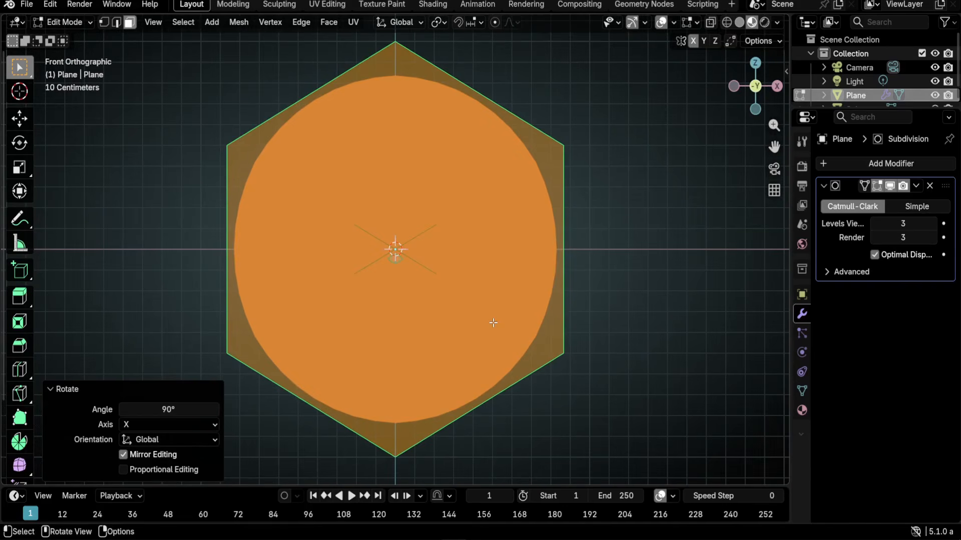
pyautogui.scroll(-1, 500, 305)
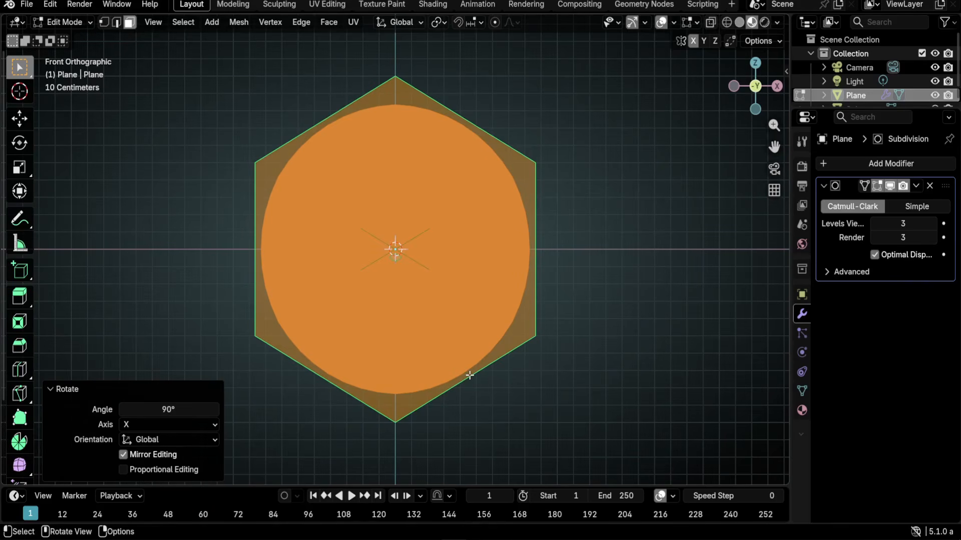
# - Rotate the hexagon 90° about Y, discarding the trial 30° rotations
pyautogui.press('r')
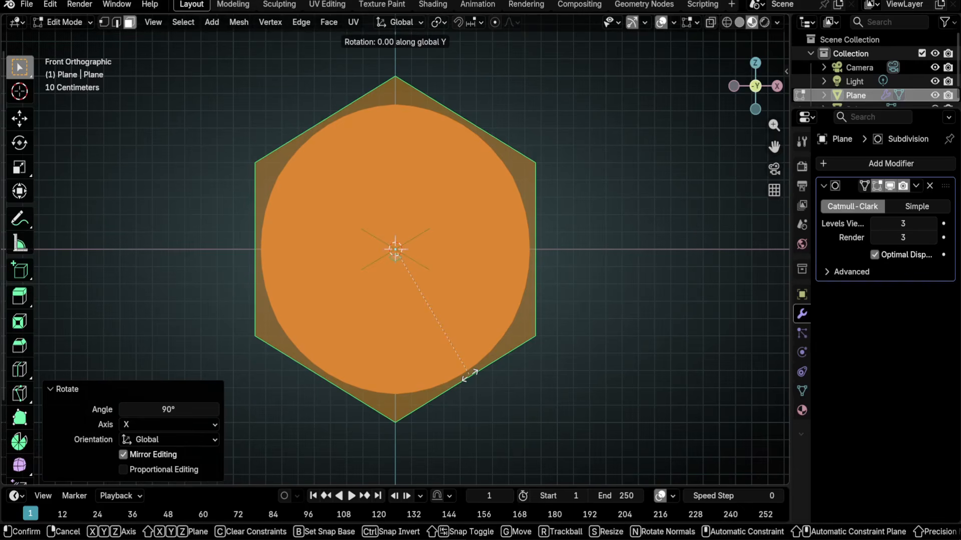
pyautogui.write('30')
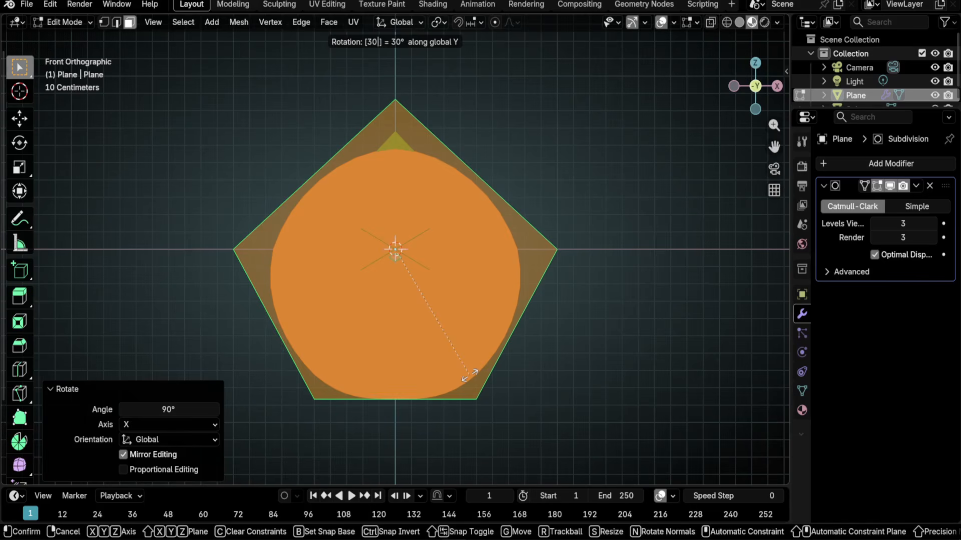
pyautogui.press('Escape')
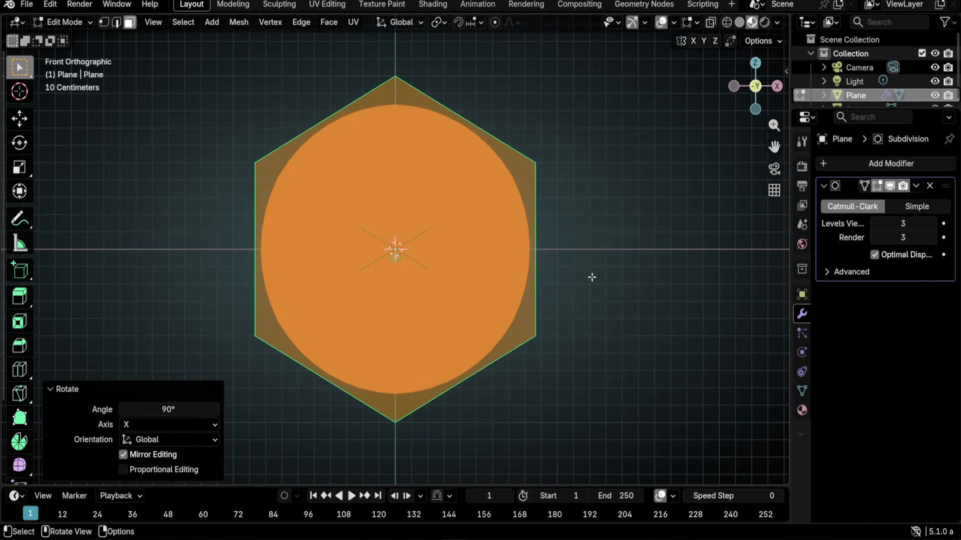
pyautogui.write('ry')
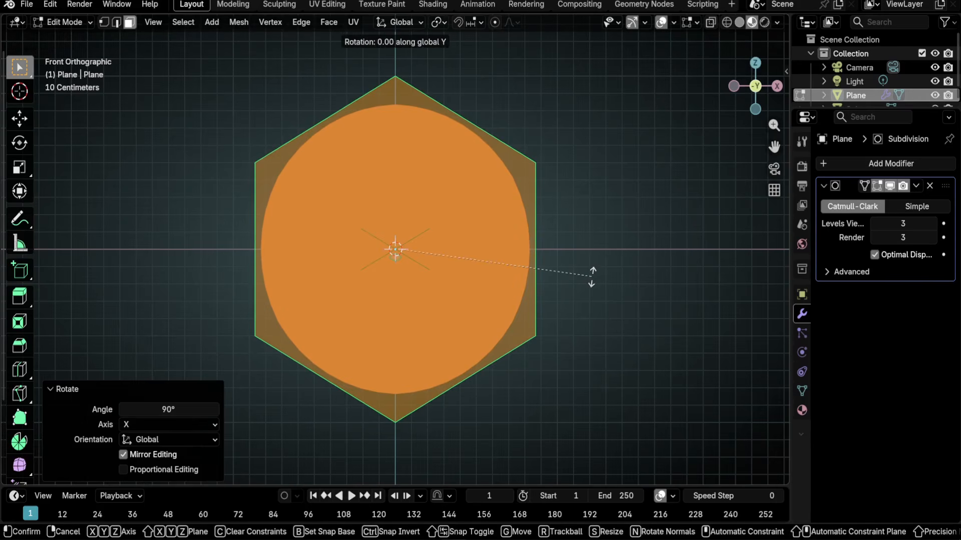
pyautogui.write('30')
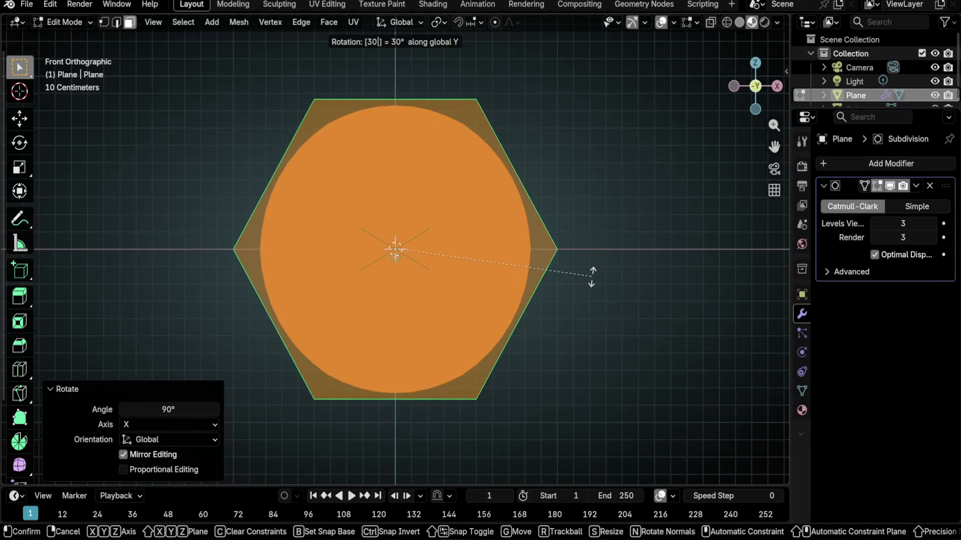
pyautogui.press('Escape')
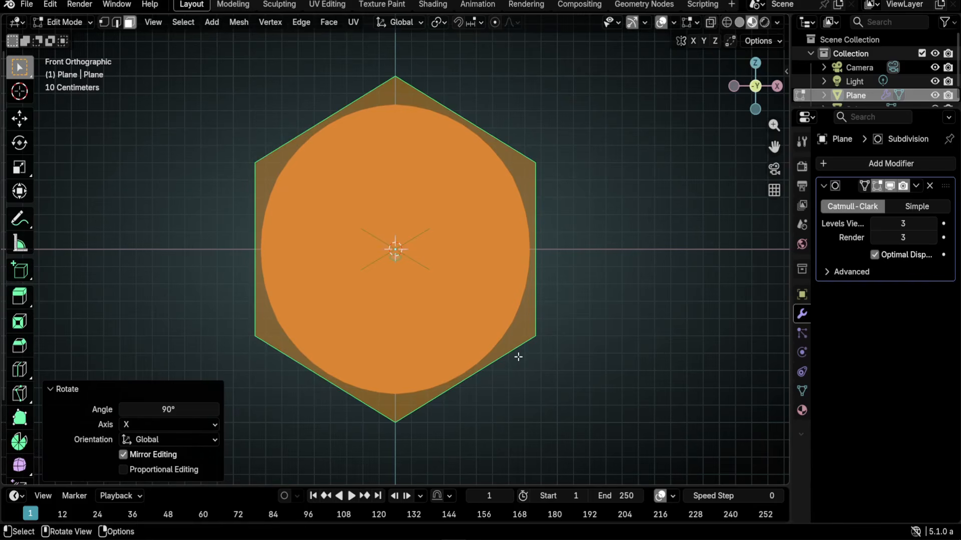
pyautogui.write('r')
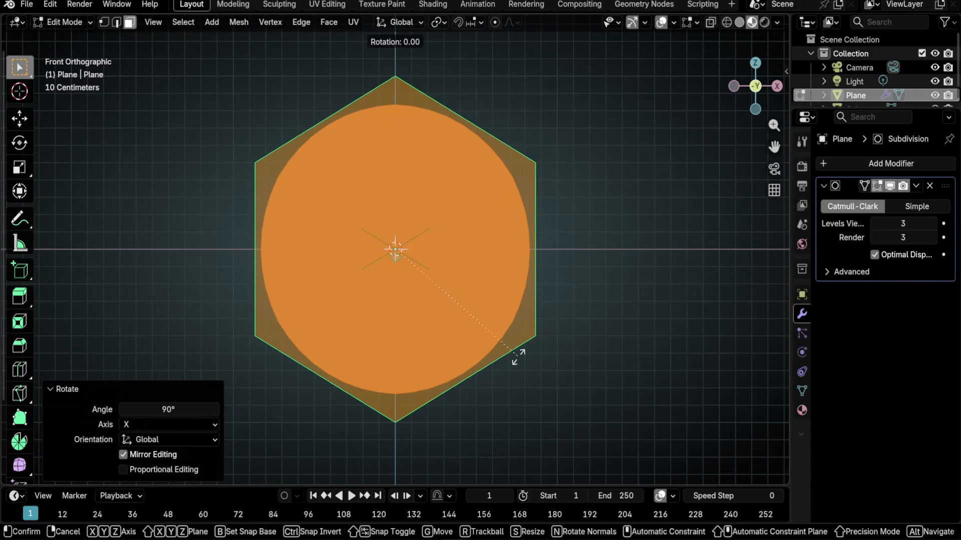
pyautogui.write('y90')
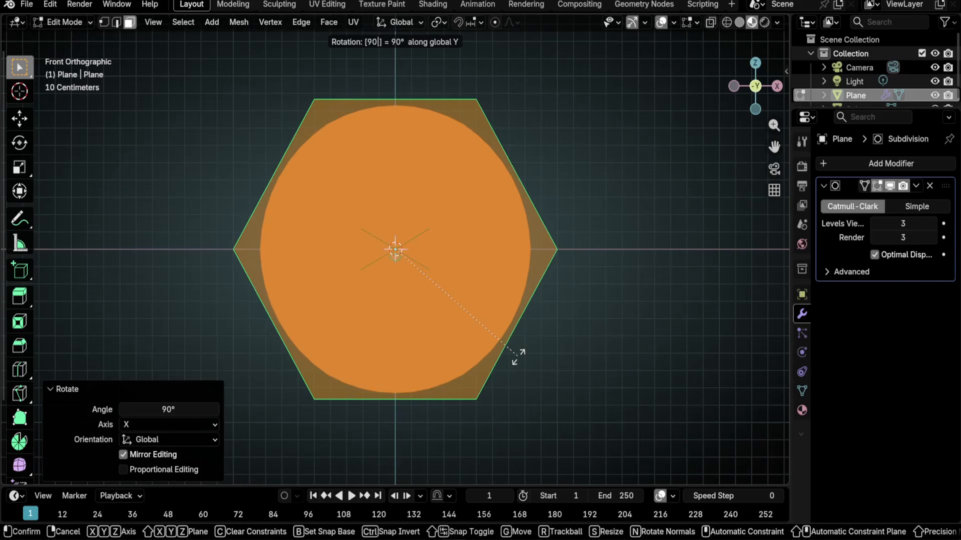
pyautogui.press('Return')
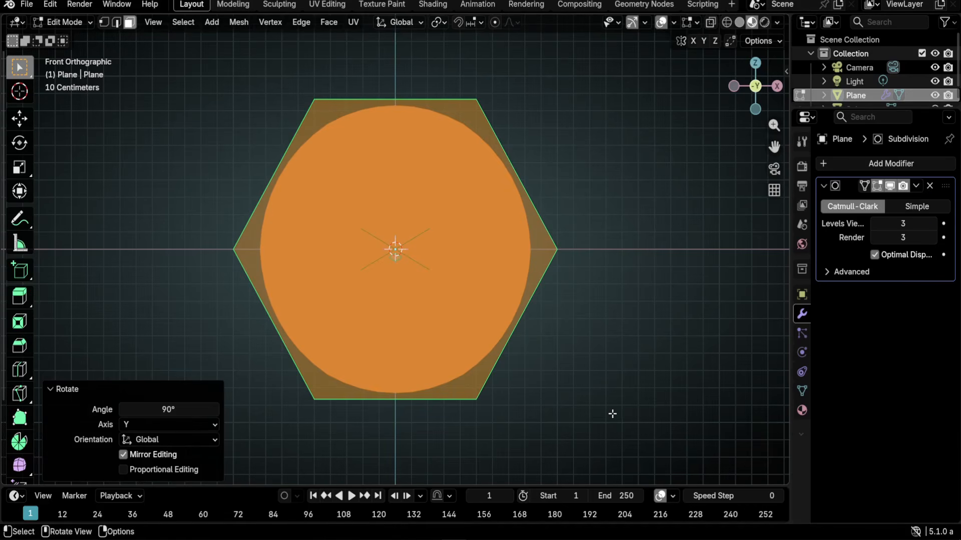
# - Scale the hexagon to 0.058, move it up-right above the mouth, and shrink it further
pyautogui.press('s')
pyautogui.click(408, 263)
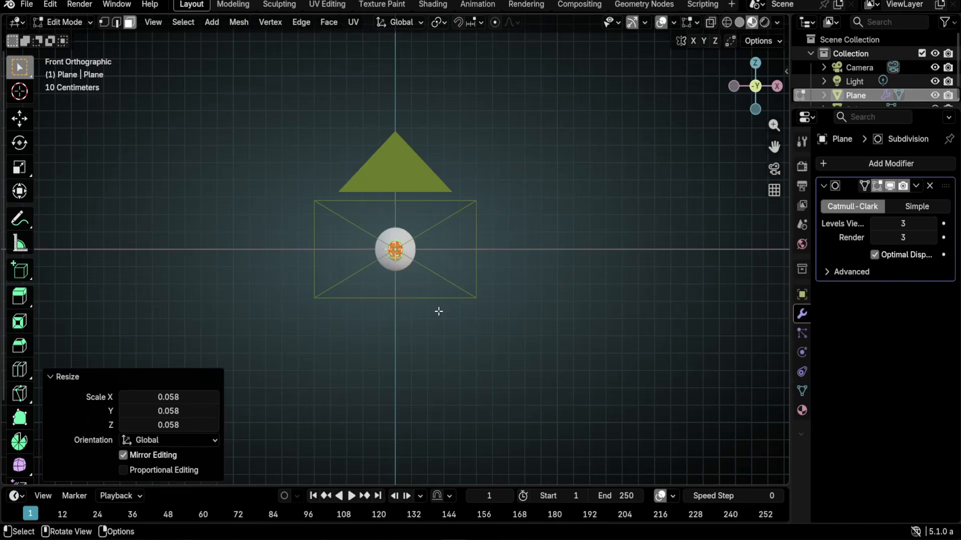
pyautogui.press('KP_0')
pyautogui.press('g')
pyautogui.click(505, 233)
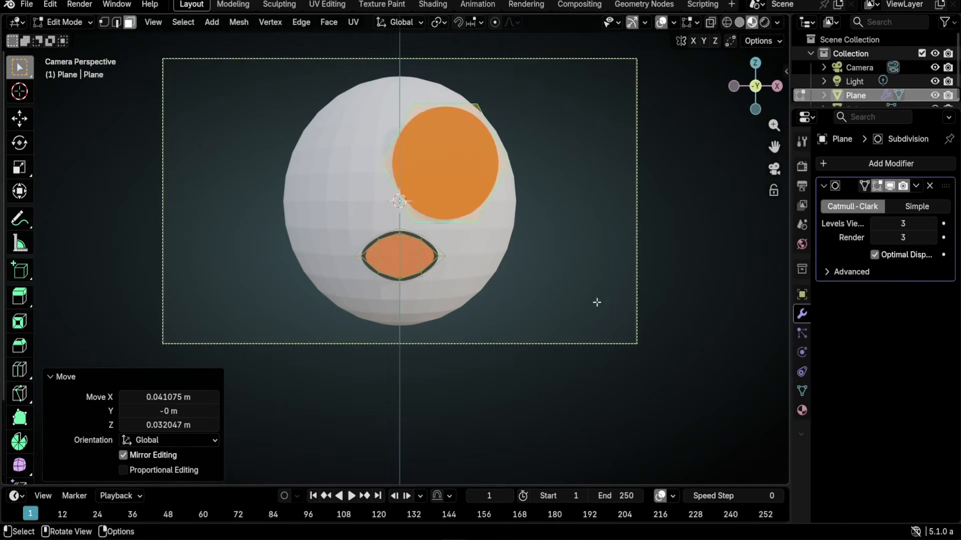
pyautogui.press('s')
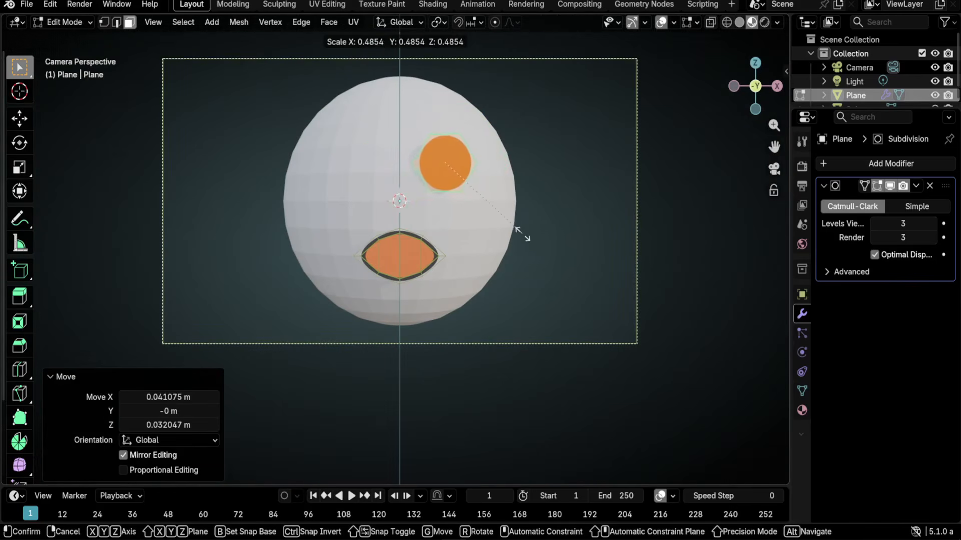
pyautogui.scroll(5, 396, 251)
pyautogui.keyDown('shift'); pyautogui.moveTo(576, 183); pyautogui.dragTo(551, 301, button='middle'); pyautogui.keyUp('shift')
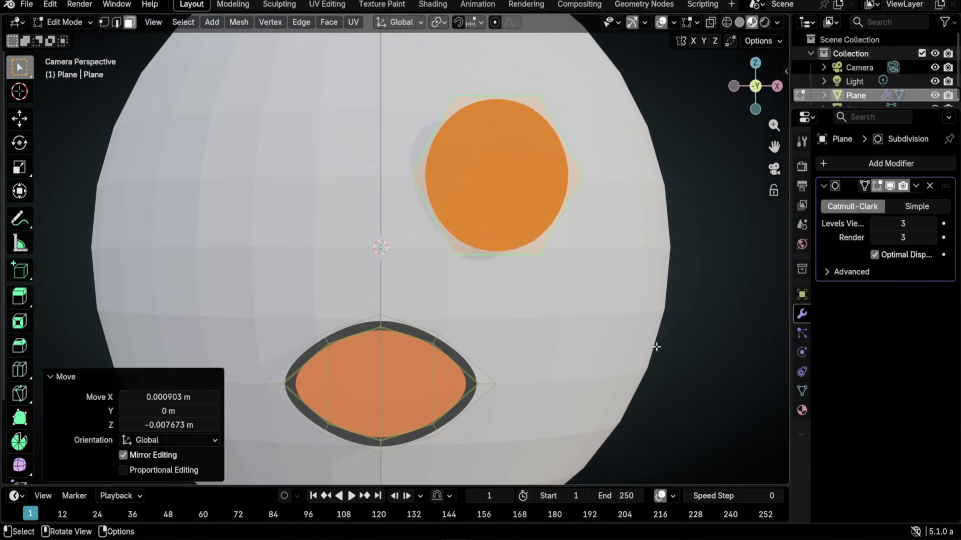
# - Inset the eye face by 0.004104 m and invert the selection to the outer ring
pyautogui.press('i')
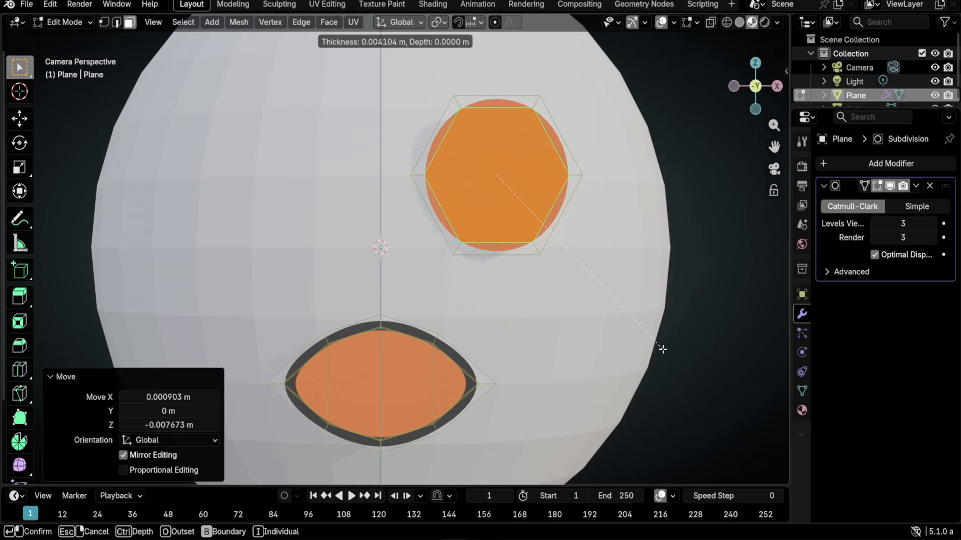
pyautogui.click(663, 349)
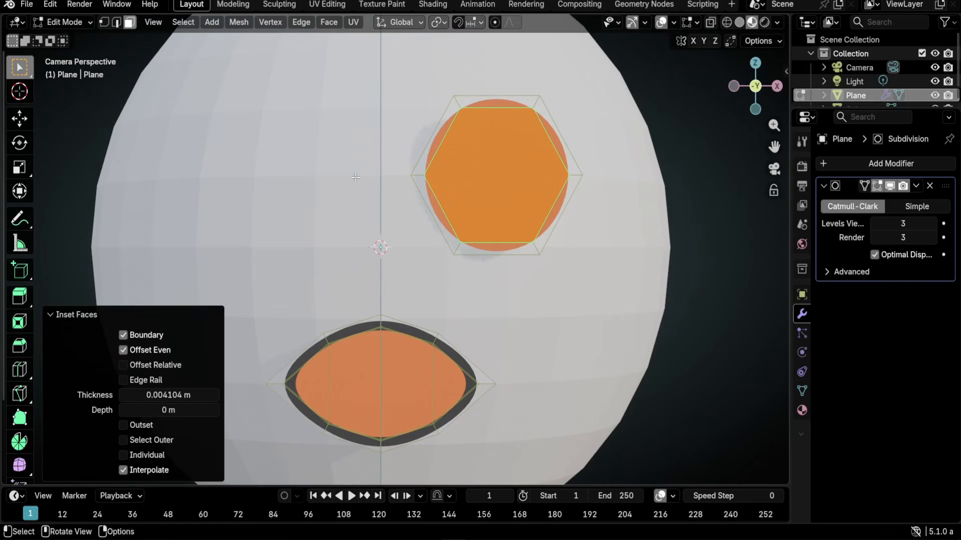
pyautogui.hotkey('ctrl', 'i')
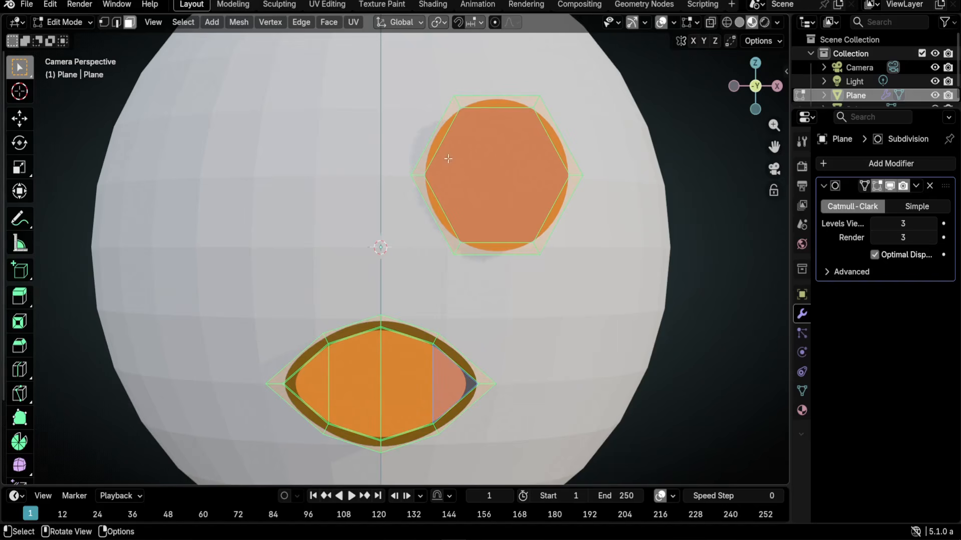
# - Assign the stroke material to the eye's rim, then select the inner face and add a slot
pyautogui.hotkey('alt', 'a')
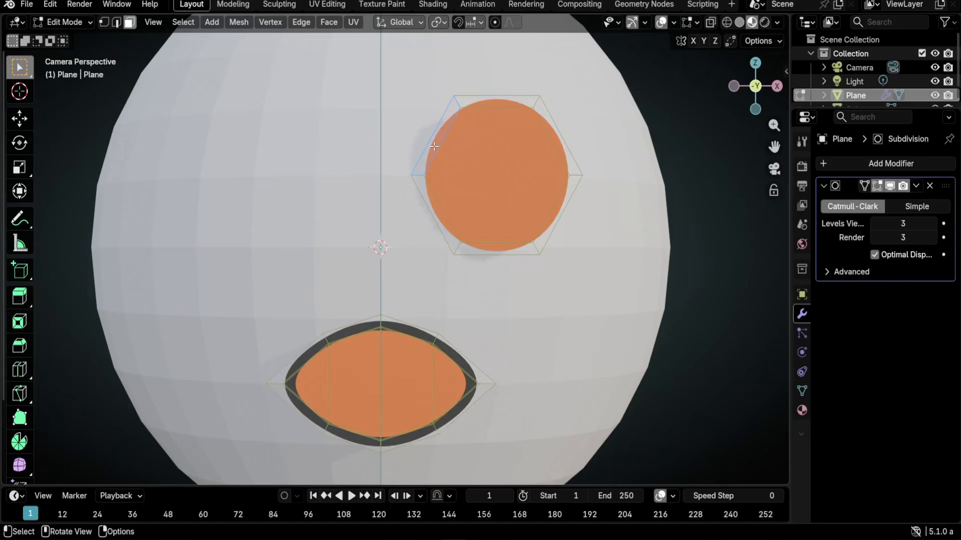
pyautogui.keyDown('ctrl'); pyautogui.click(561, 148); pyautogui.keyUp('ctrl')
pyautogui.keyDown('ctrl'); pyautogui.click(504, 251); pyautogui.keyUp('ctrl')
pyautogui.keyDown('ctrl'); pyautogui.click(433, 222); pyautogui.keyUp('ctrl')
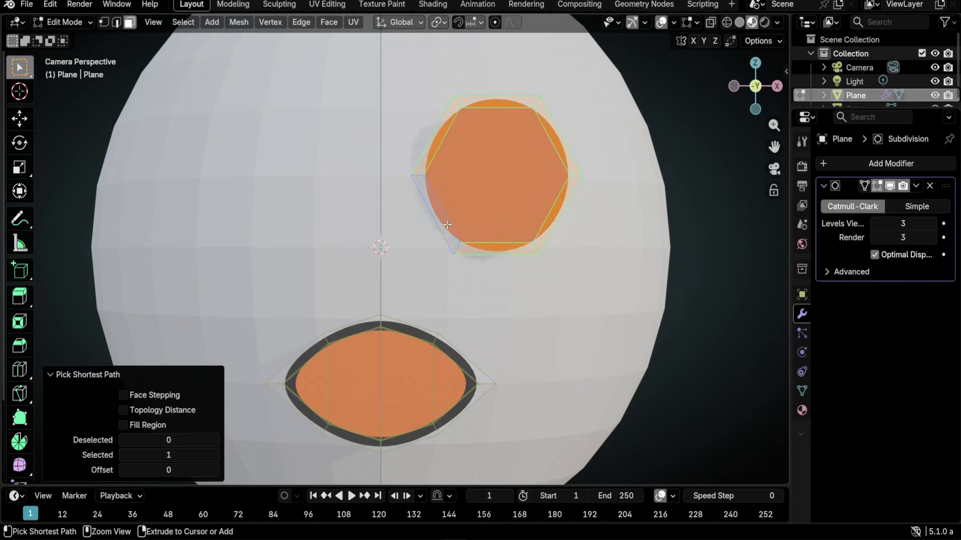
pyautogui.click(802, 410)
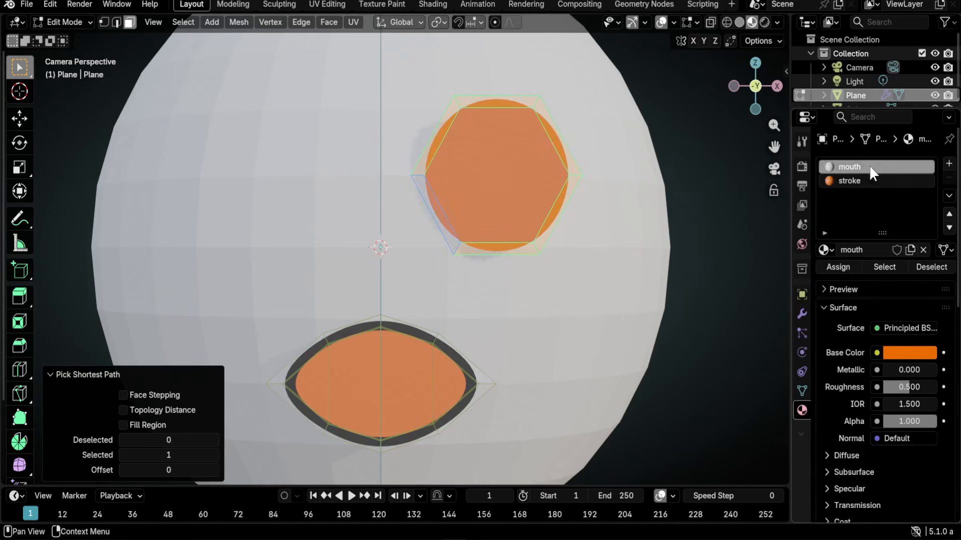
pyautogui.click(859, 181)
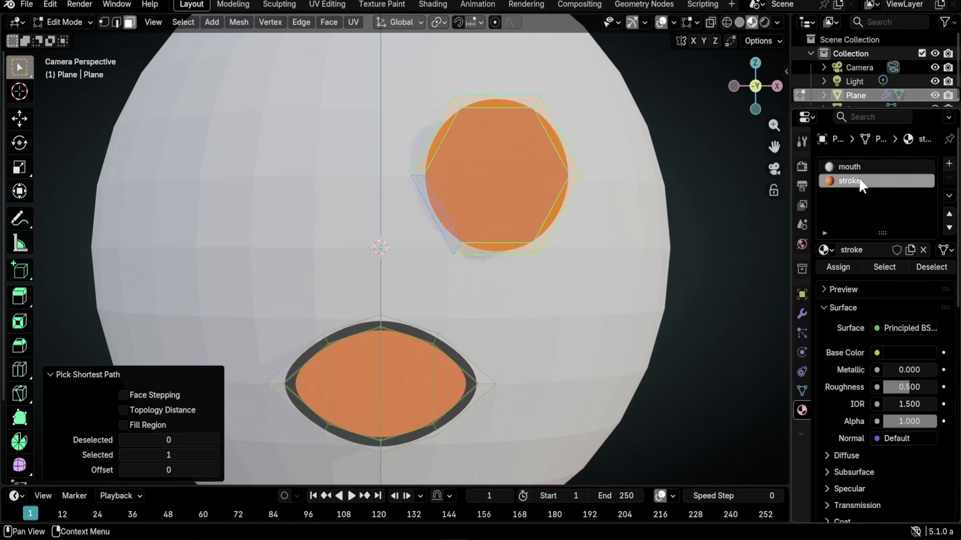
pyautogui.click(835, 267)
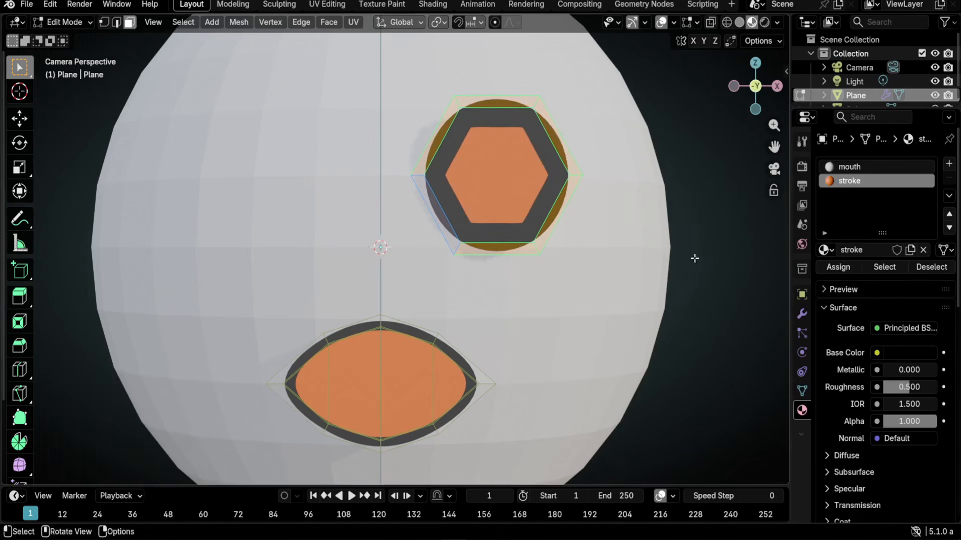
pyautogui.click(524, 188)
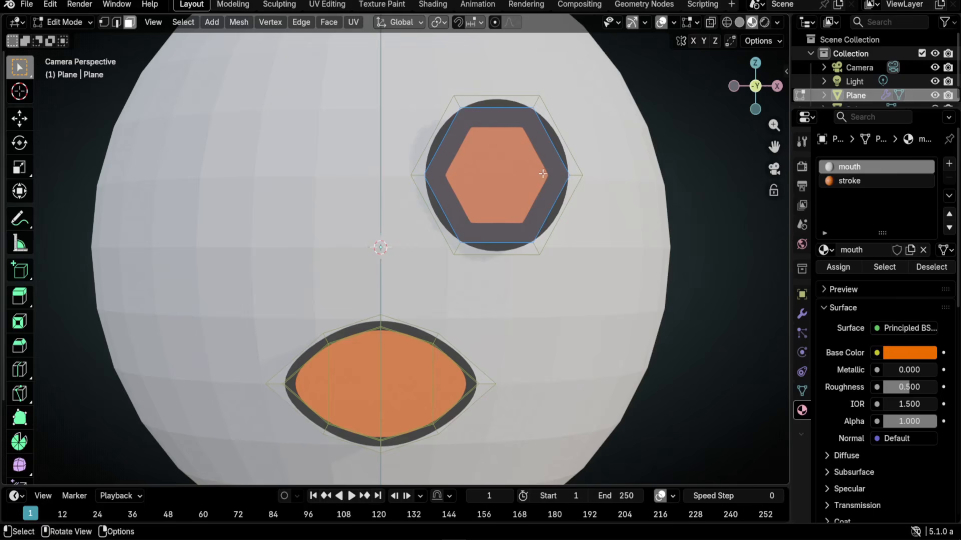
pyautogui.click(948, 163)
# - Put a single-user copy of the mouth material in the new slot, renamed eye.L
pyautogui.click(823, 250)
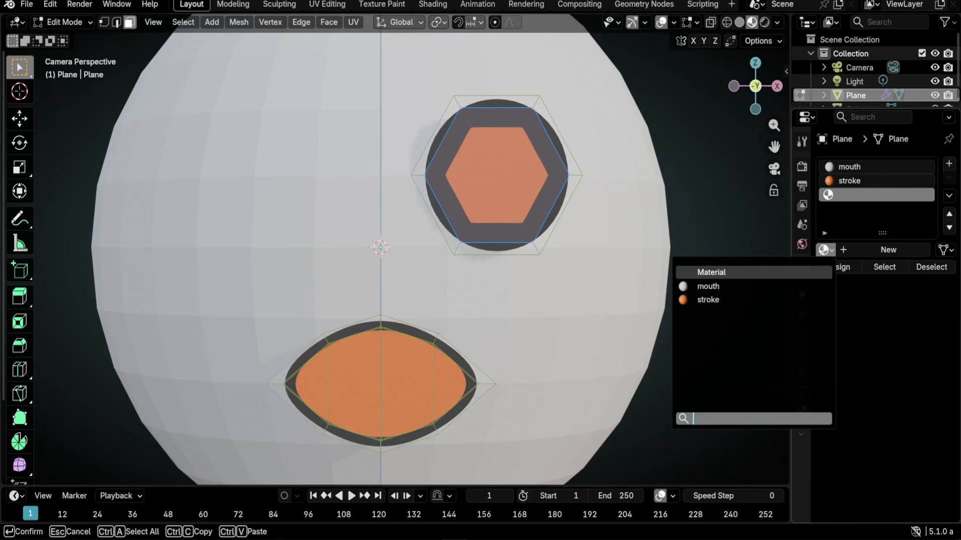
pyautogui.click(708, 286)
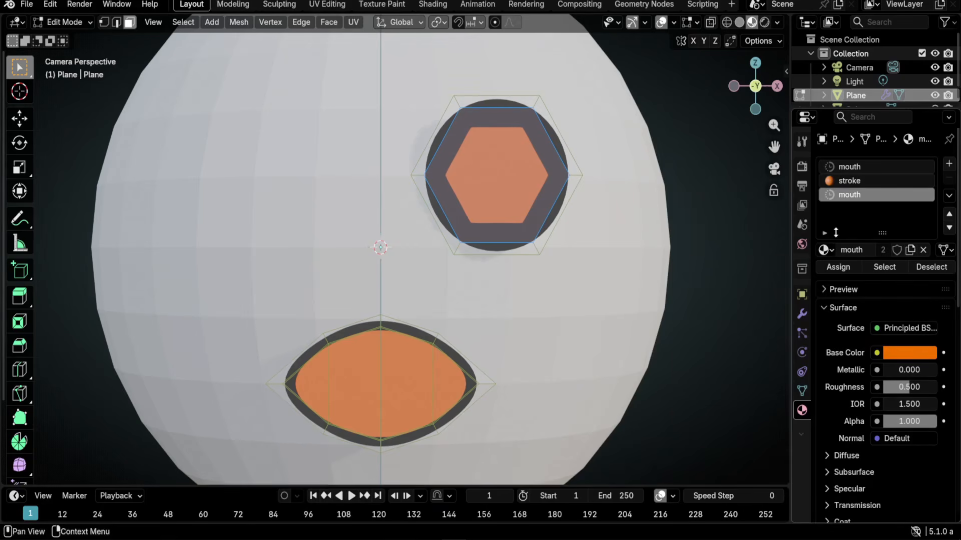
pyautogui.press('Tab')
pyautogui.click(882, 250)
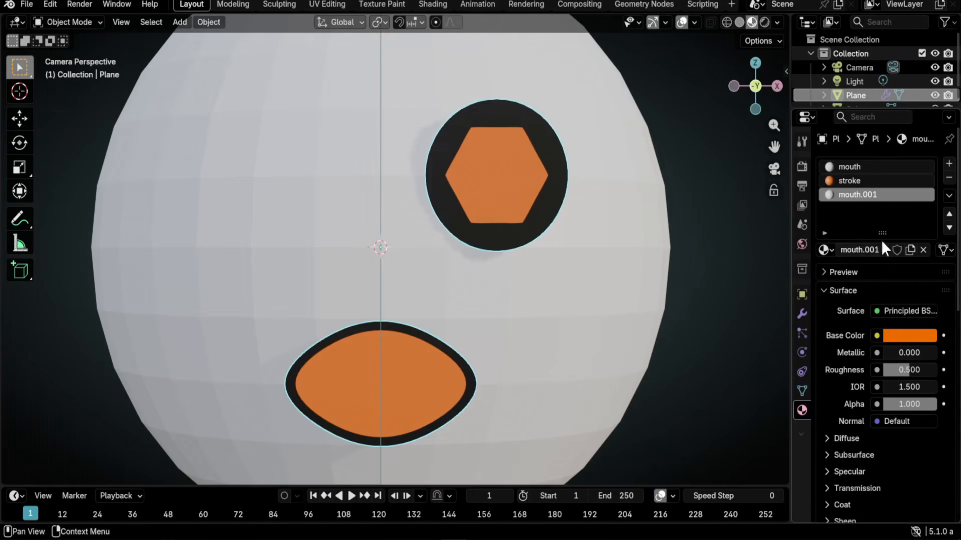
pyautogui.doubleClick(854, 247)
pyautogui.write('ey')
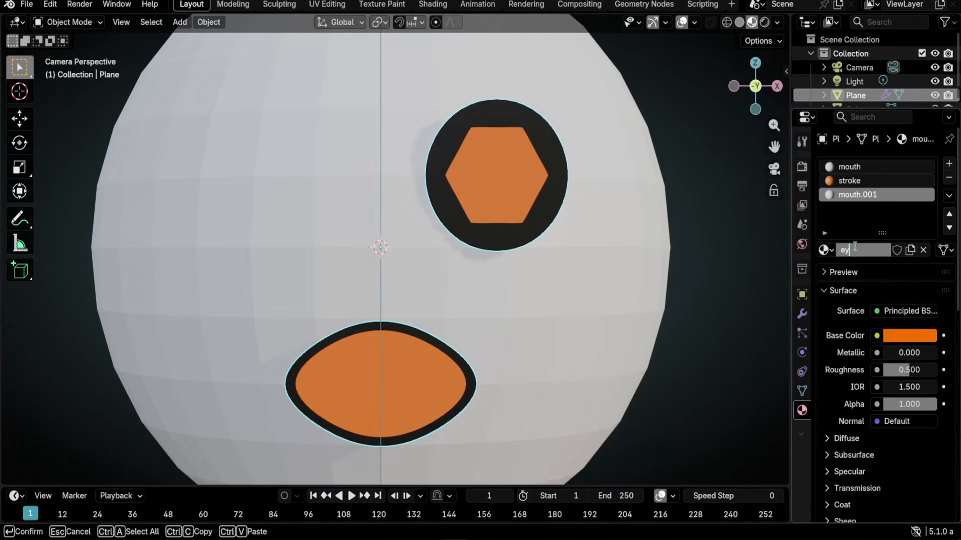
pyautogui.write('e.L')
pyautogui.press('Return')
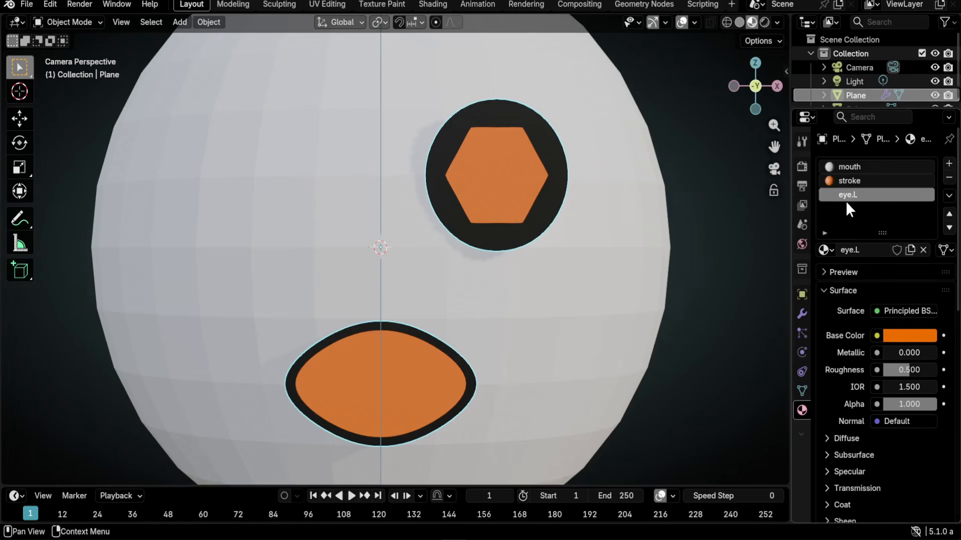
# - Set the eye.L base colour to white, hex FFFFFF
pyautogui.click(895, 336)
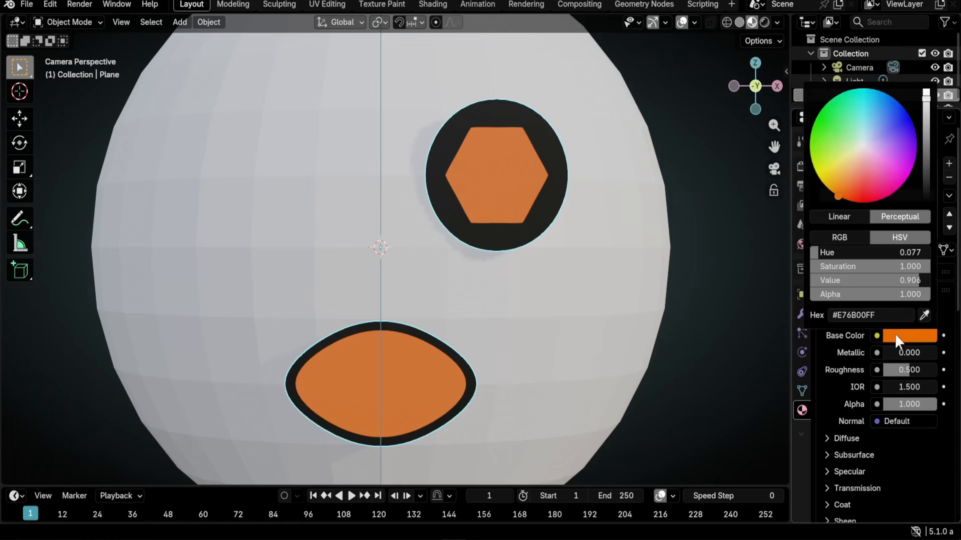
pyautogui.moveTo(927, 118); pyautogui.dragTo(926, 90)
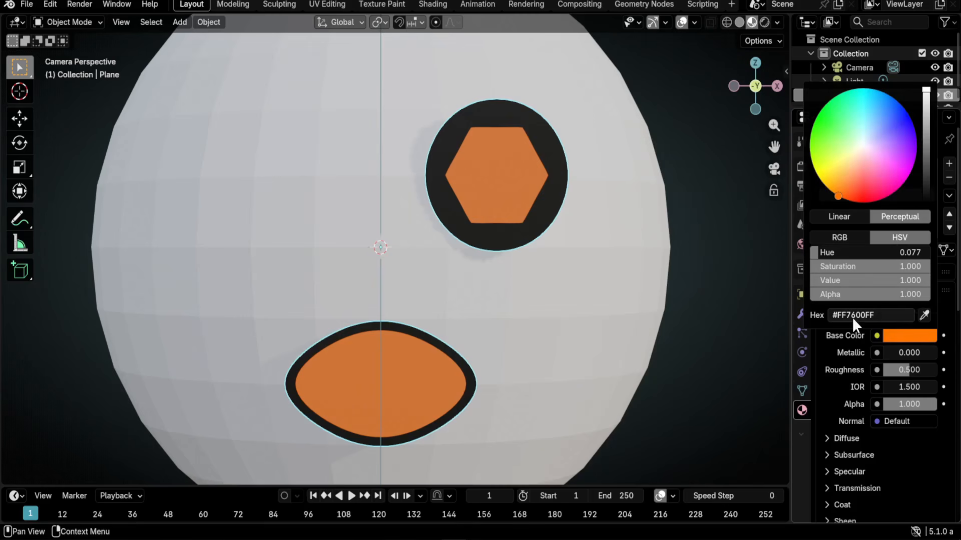
pyautogui.moveTo(845, 315); pyautogui.dragTo(864, 316)
pyautogui.write('ffff')
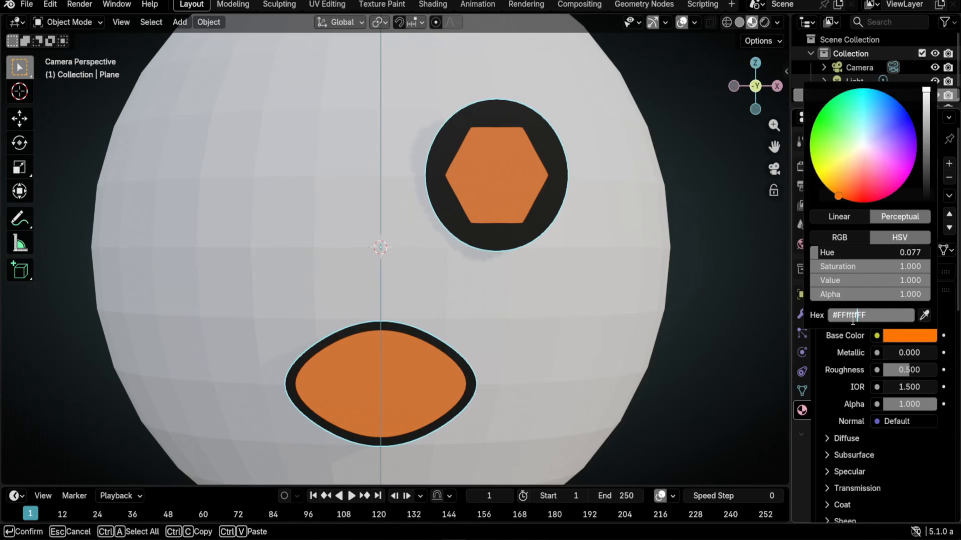
pyautogui.press('Return')
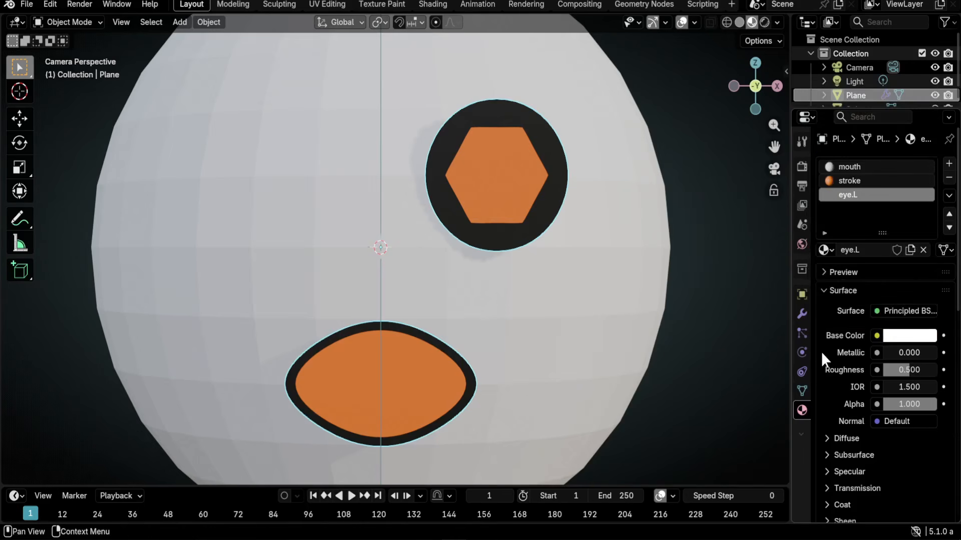
pyautogui.press('Tab')
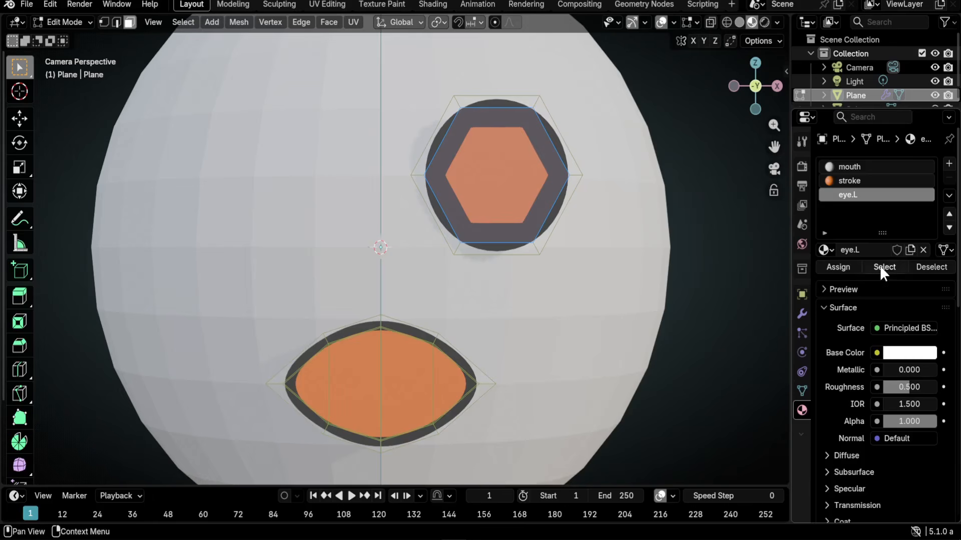
# - Assign the white eye.L material to the eye's inner face and give it a thin inset
pyautogui.click(845, 266)
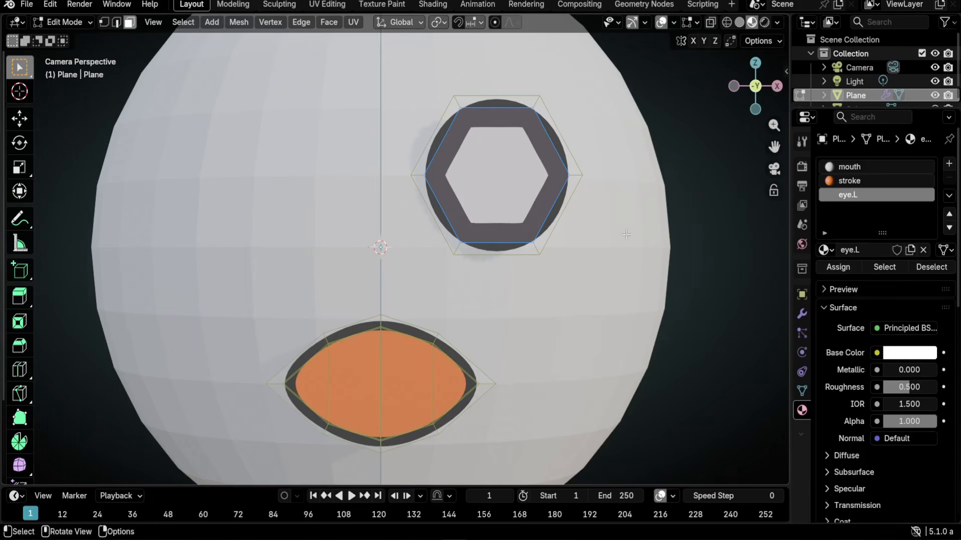
pyautogui.scroll(2, 533, 193)
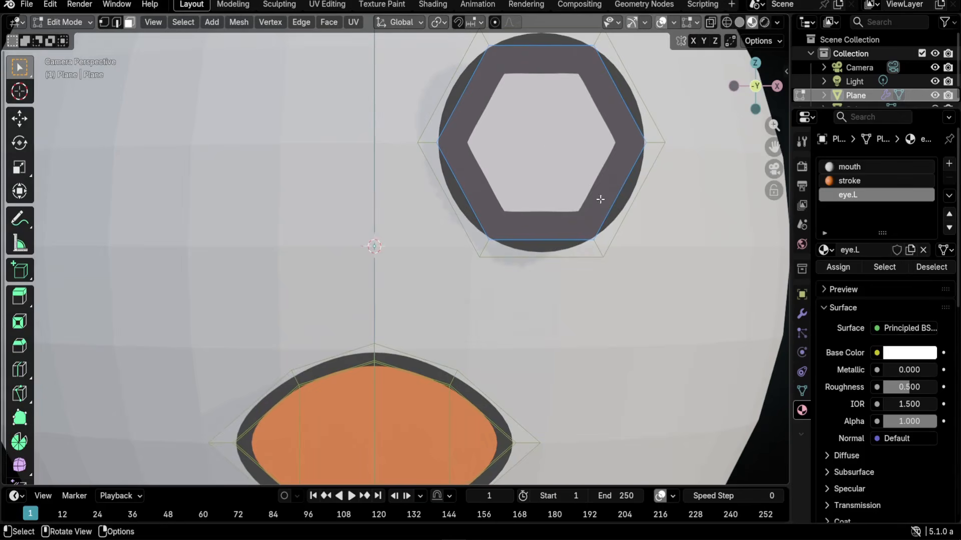
pyautogui.press('i')
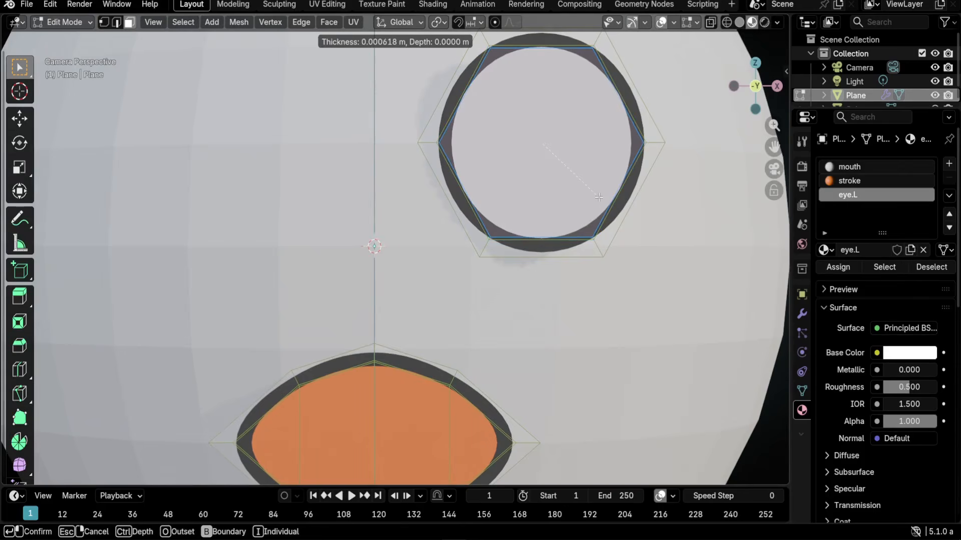
pyautogui.click(588, 258)
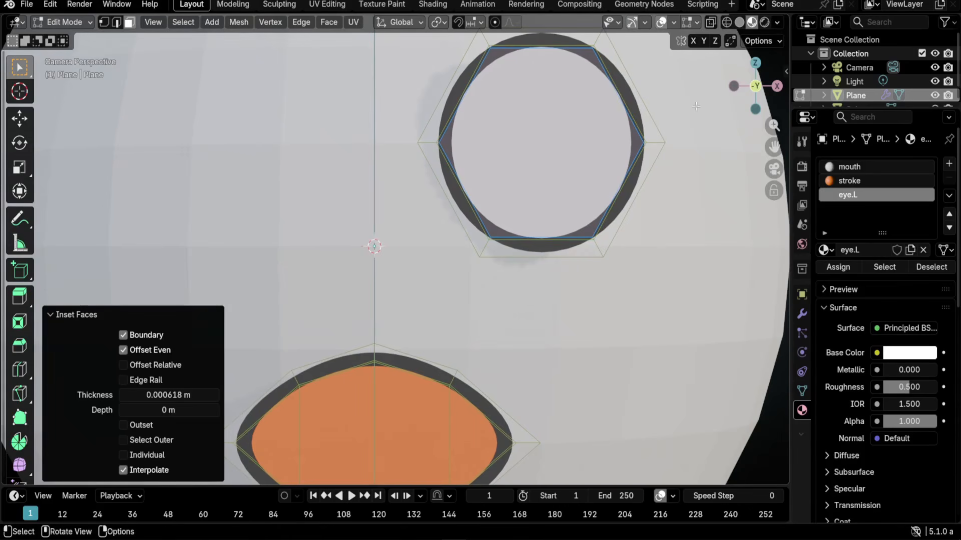
# - Toggle the viewport overlays off and on to compare the look, ending with them shown
pyautogui.click(661, 23)
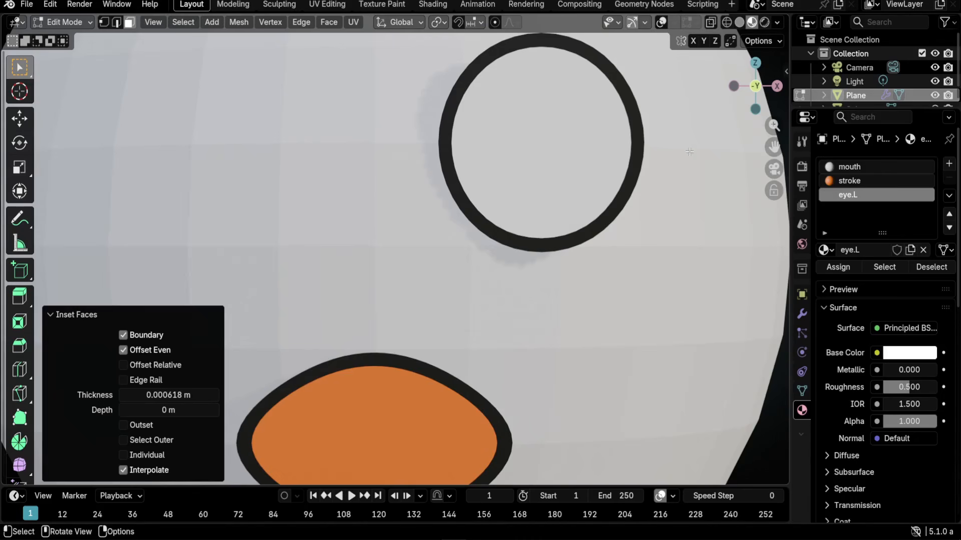
pyautogui.click(661, 23)
pyautogui.click(661, 22)
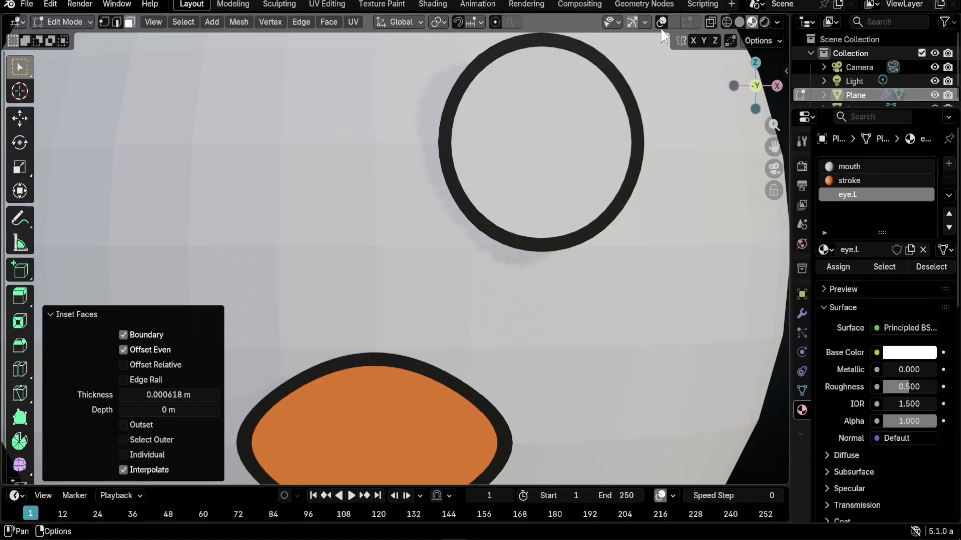
pyautogui.click(661, 22)
pyautogui.click(661, 23)
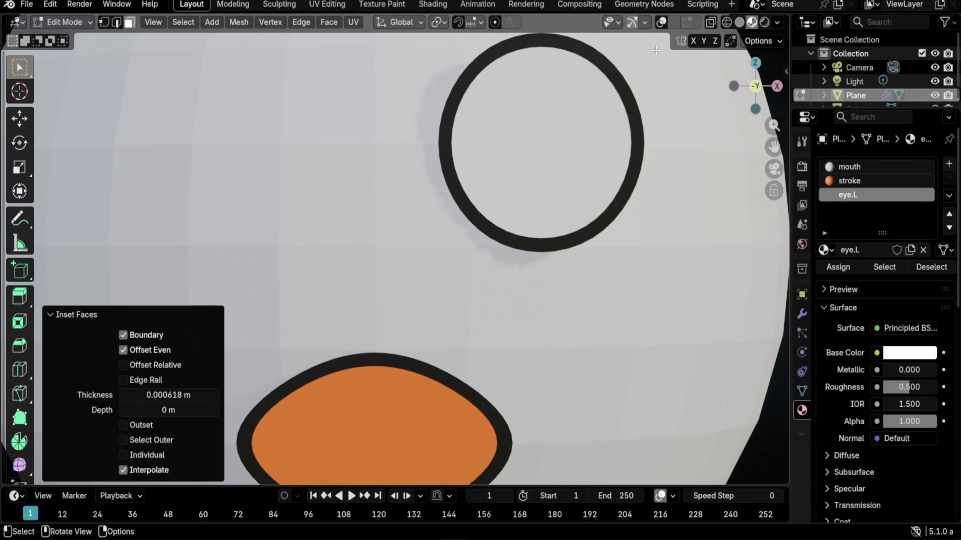
pyautogui.click(661, 22)
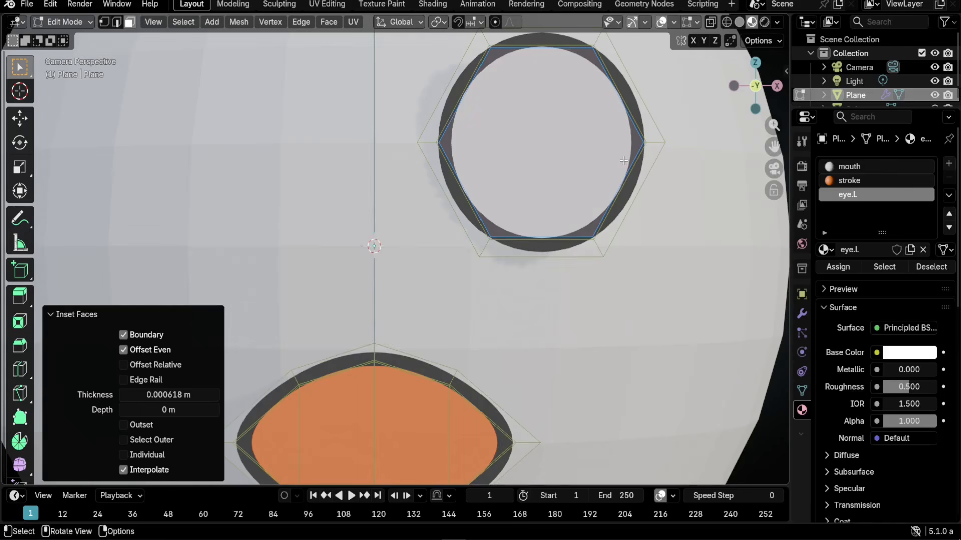
pyautogui.hotkey('shift', 'alt', 'z')
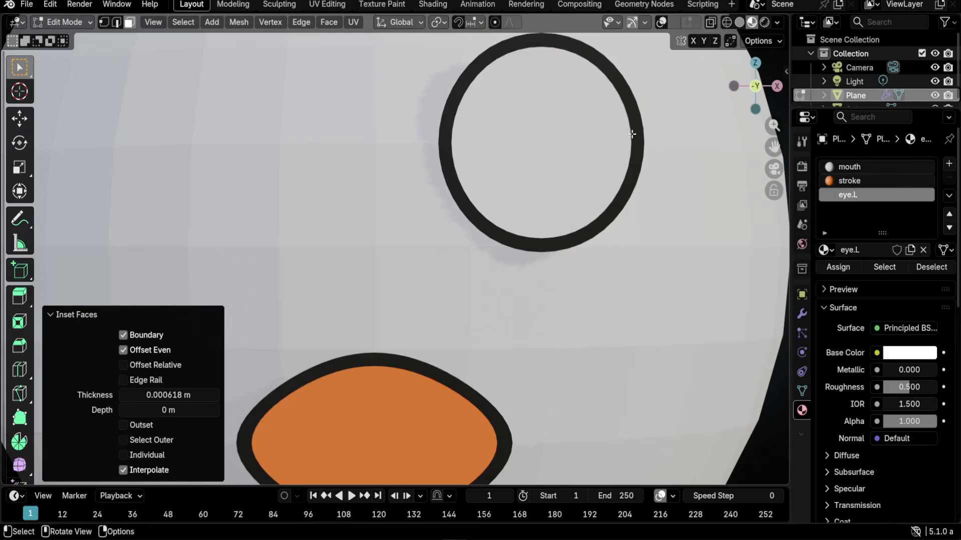
pyautogui.hotkey('shift', 'alt', 'z')
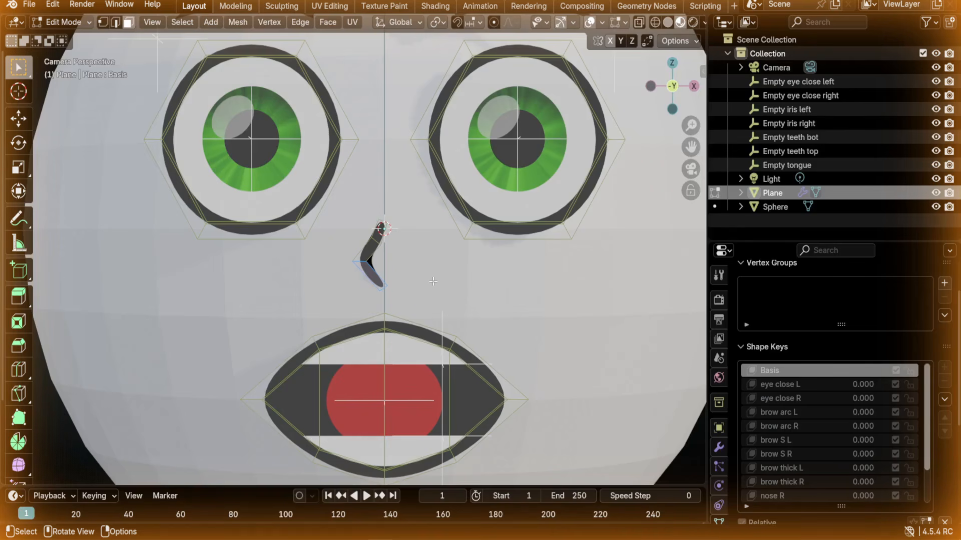
pyautogui.scroll(5, 374, 296)
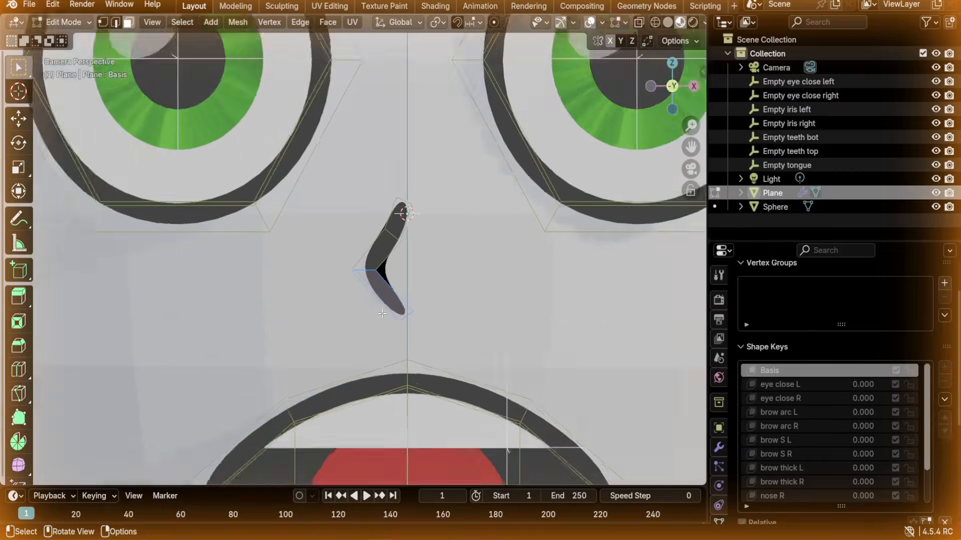
pyautogui.click(390, 254)
pyautogui.click(424, 206)
pyautogui.click(386, 264)
pyautogui.scroll(-2, 419, 333)
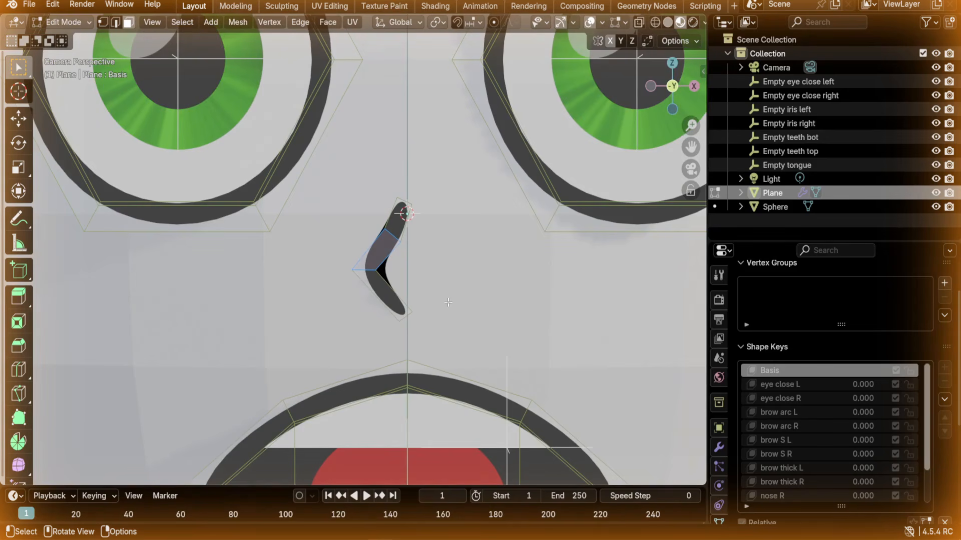
pyautogui.scroll(-8, 396, 313)
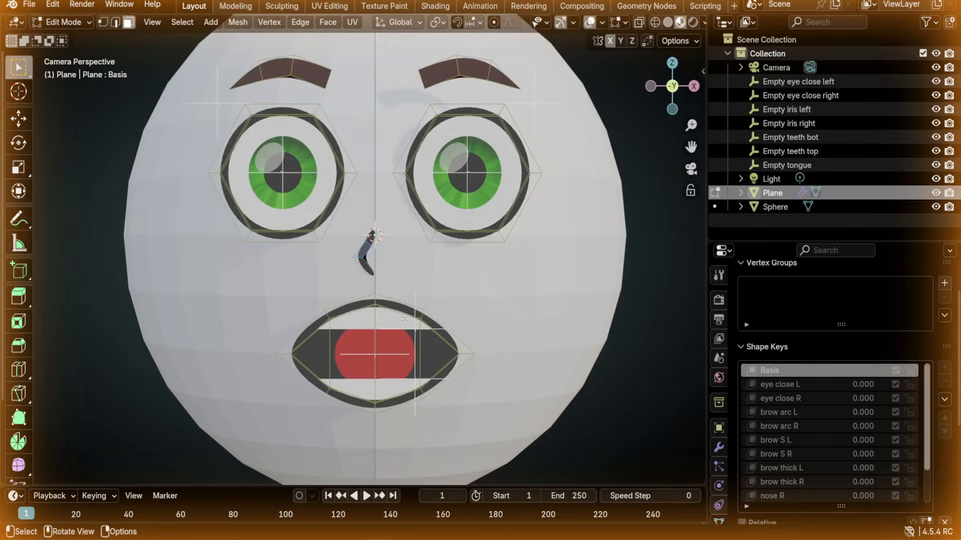
pyautogui.hotkey('shift', 'alt', 'z')
pyautogui.hotkey('shift', 'alt', 'z')
pyautogui.scroll(4, 376, 305)
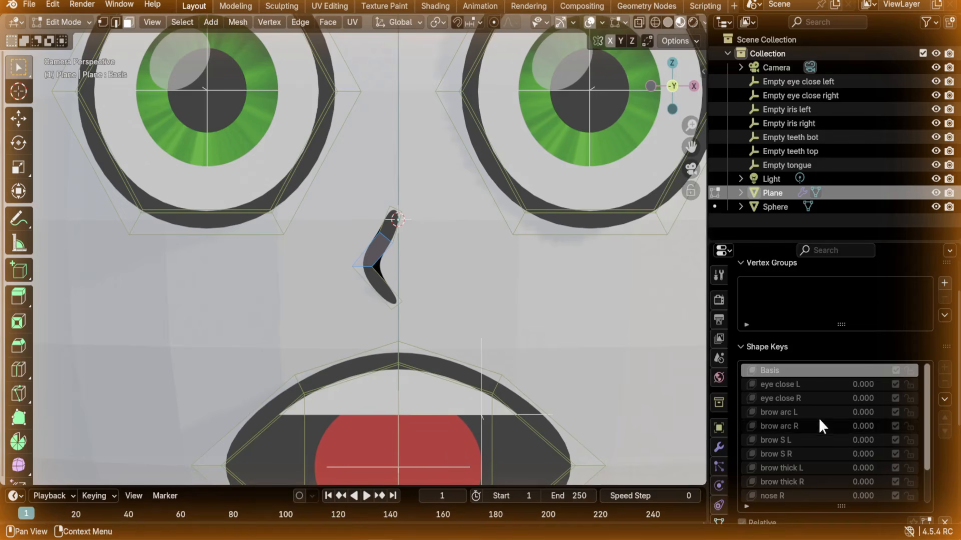
pyautogui.scroll(-3, 821, 386)
pyautogui.click(810, 453)
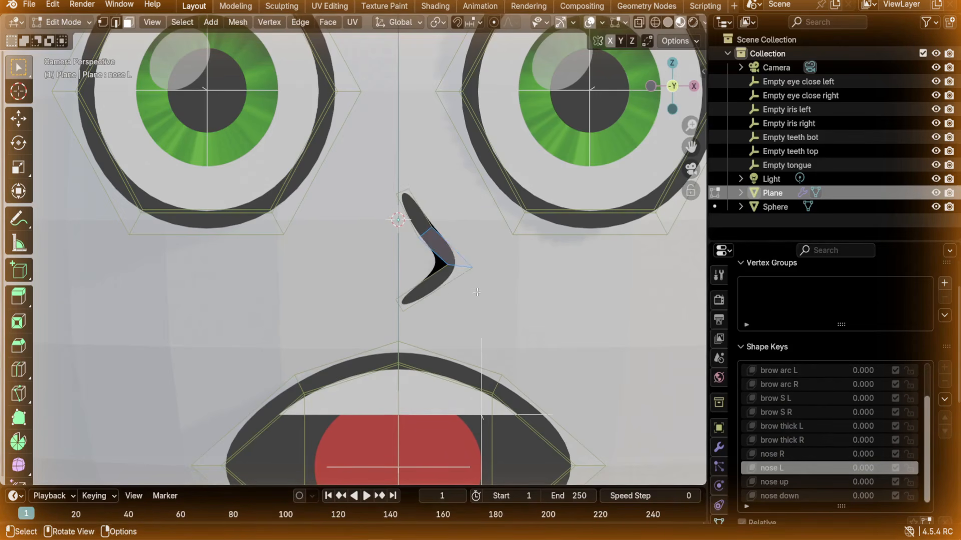
pyautogui.click(797, 483)
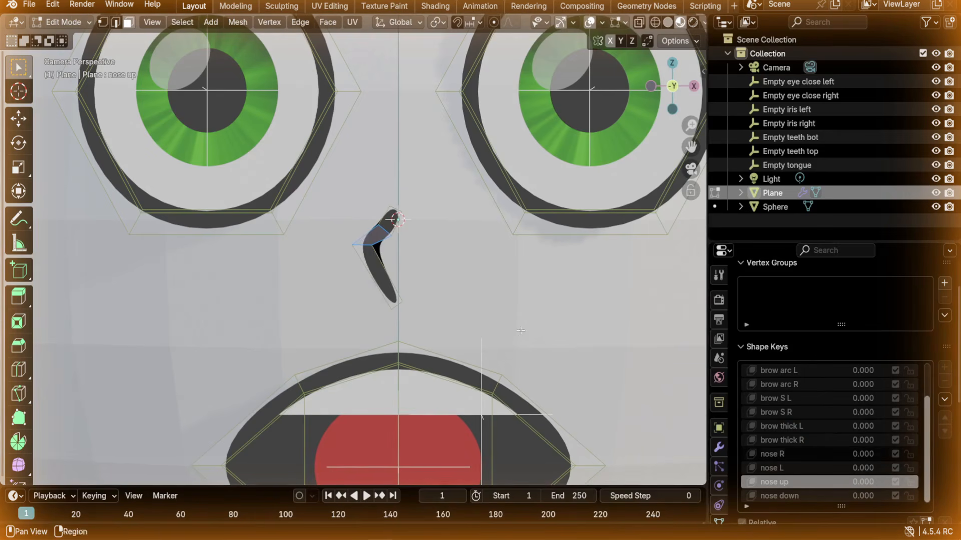
pyautogui.click(789, 496)
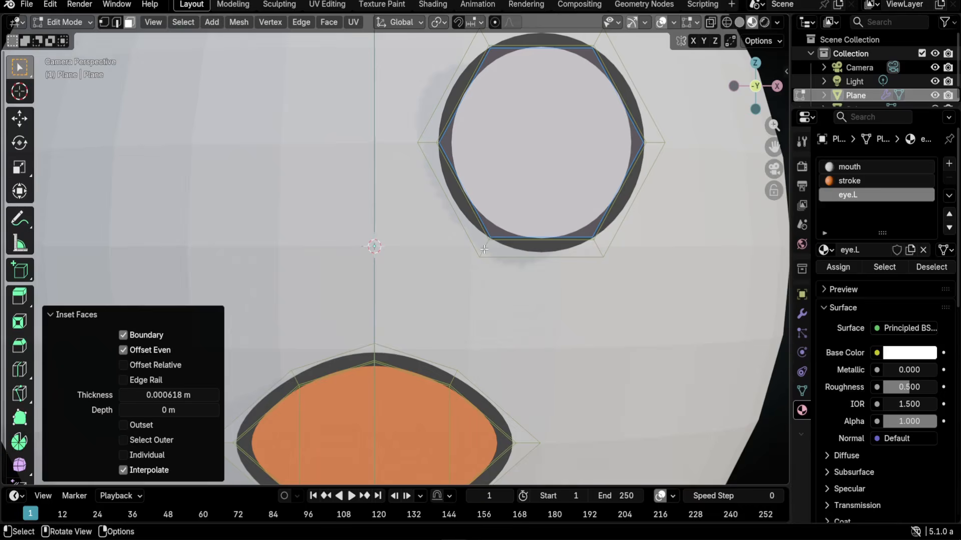
pyautogui.click(485, 249)
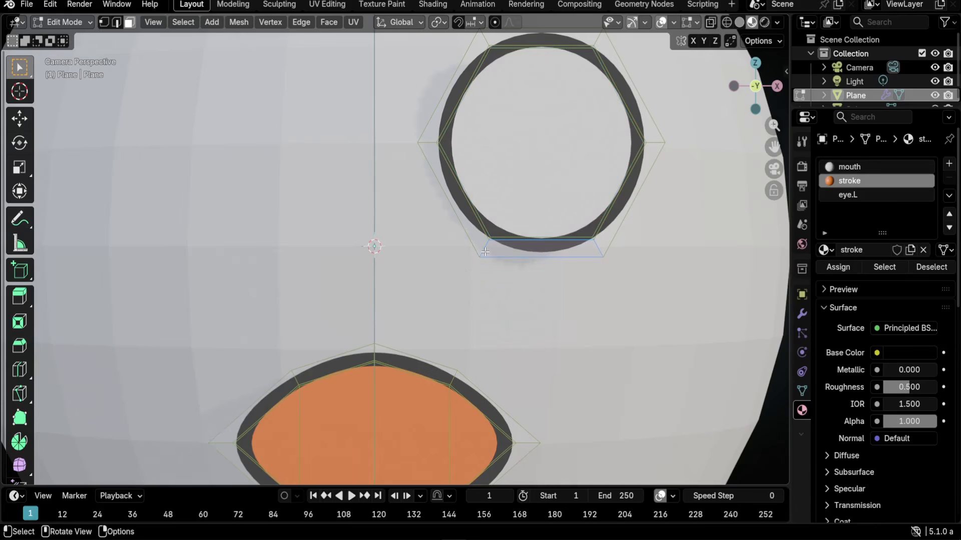
# - Copy an eye-ring edge between the eye and mouth and extrude it into a small nostril face
pyautogui.press('2')
pyautogui.click(484, 252)
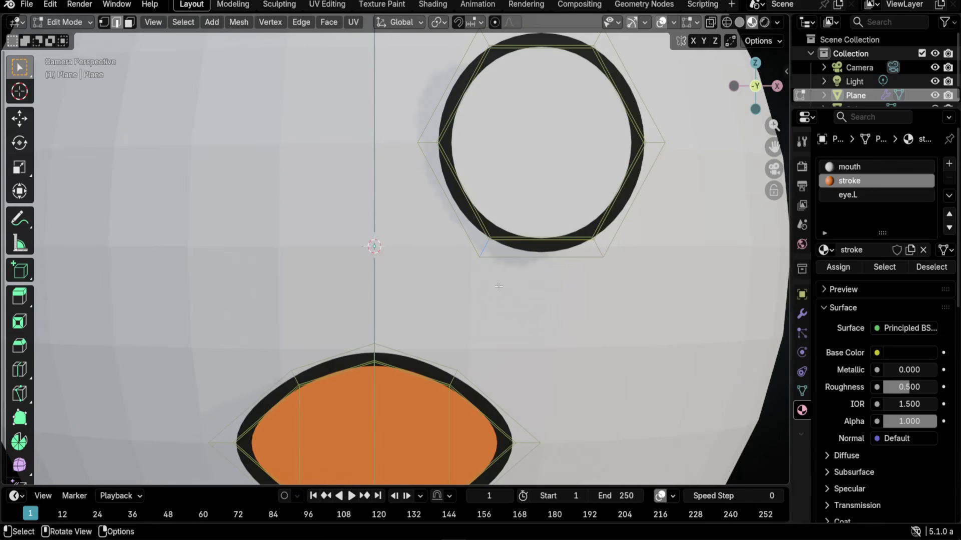
pyautogui.press('g')
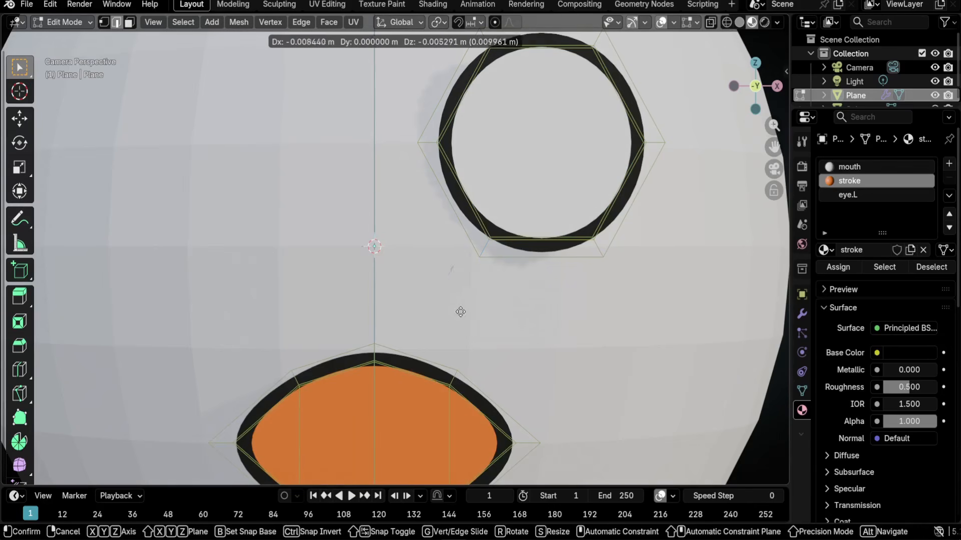
pyautogui.click(415, 355)
pyautogui.scroll(2, 416, 355)
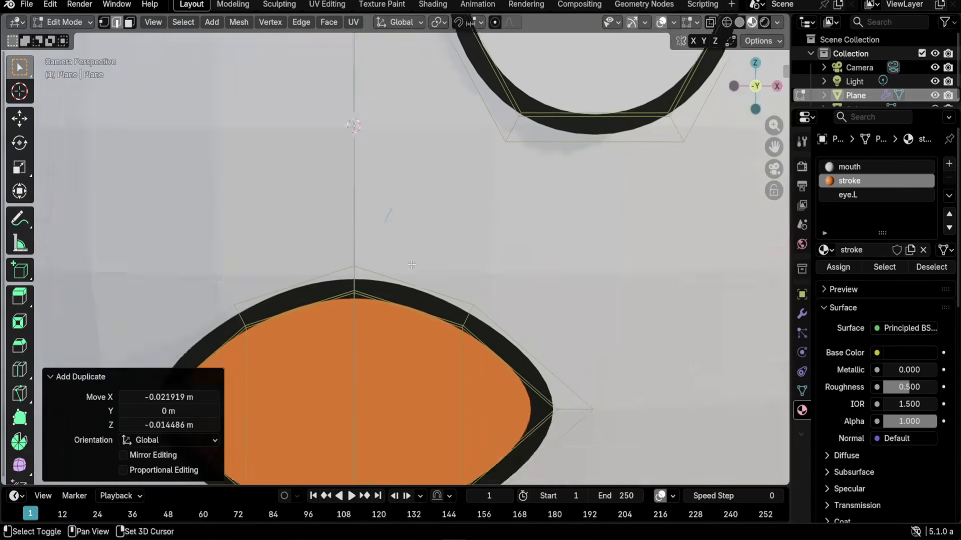
pyautogui.press('e')
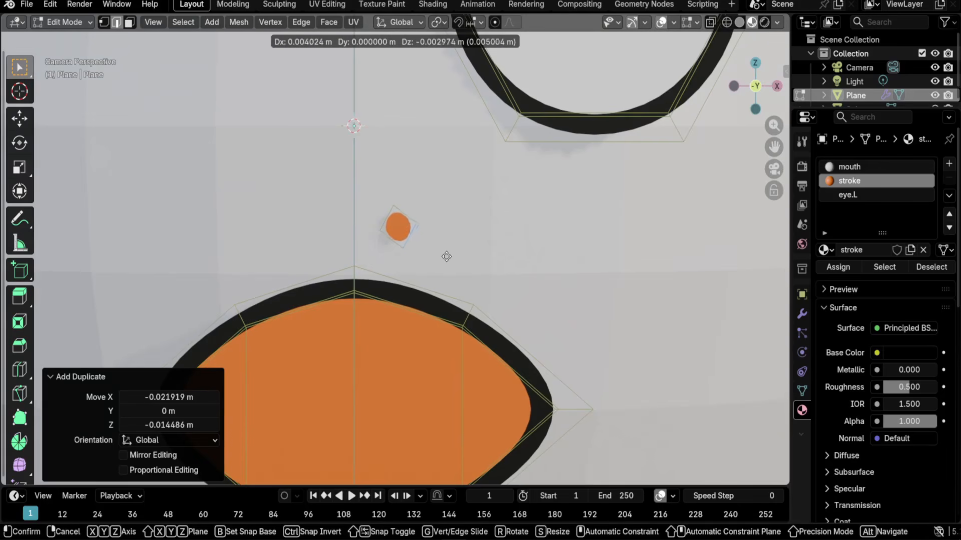
pyautogui.click(452, 258)
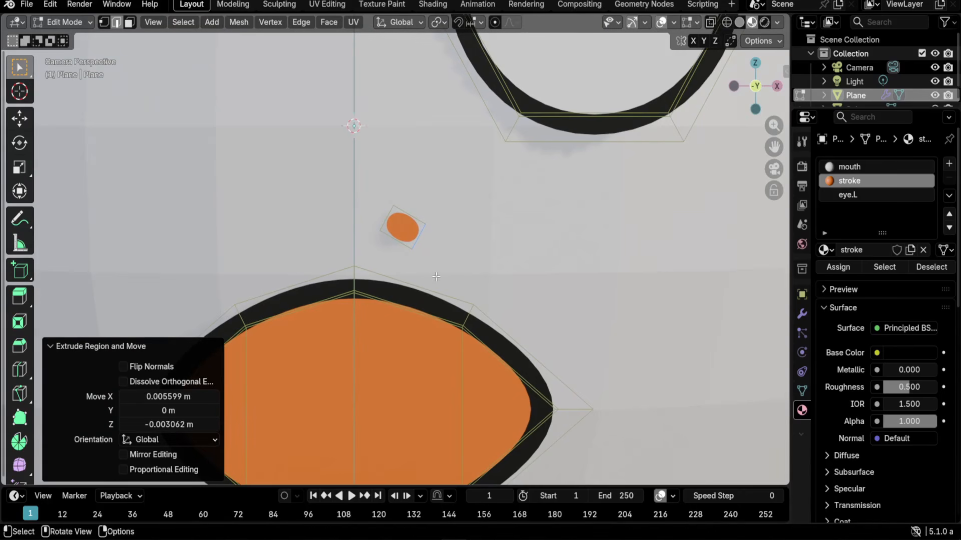
# - Reshape the nostril by moving its top, bottom and right vertices
pyautogui.press('1')
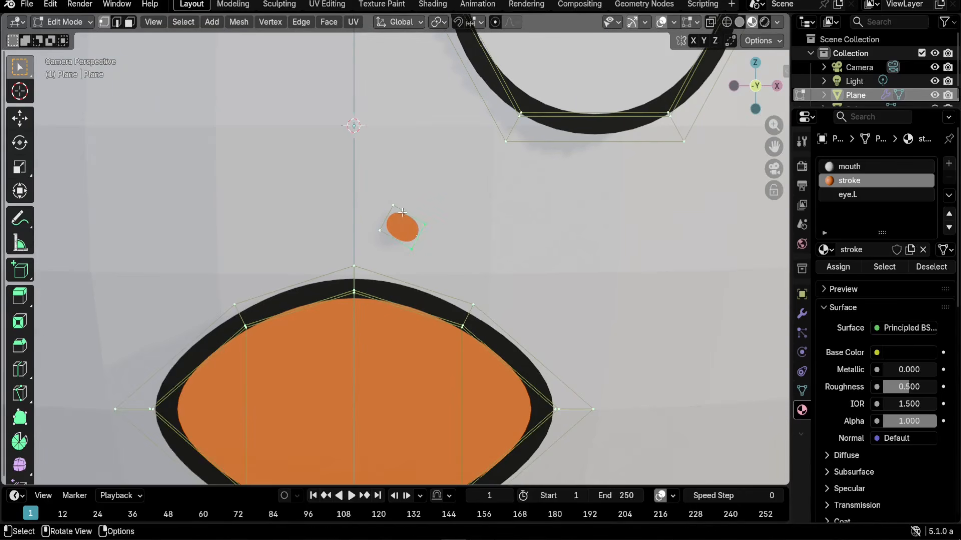
pyautogui.click(396, 205)
pyautogui.press('g')
pyautogui.click(418, 235)
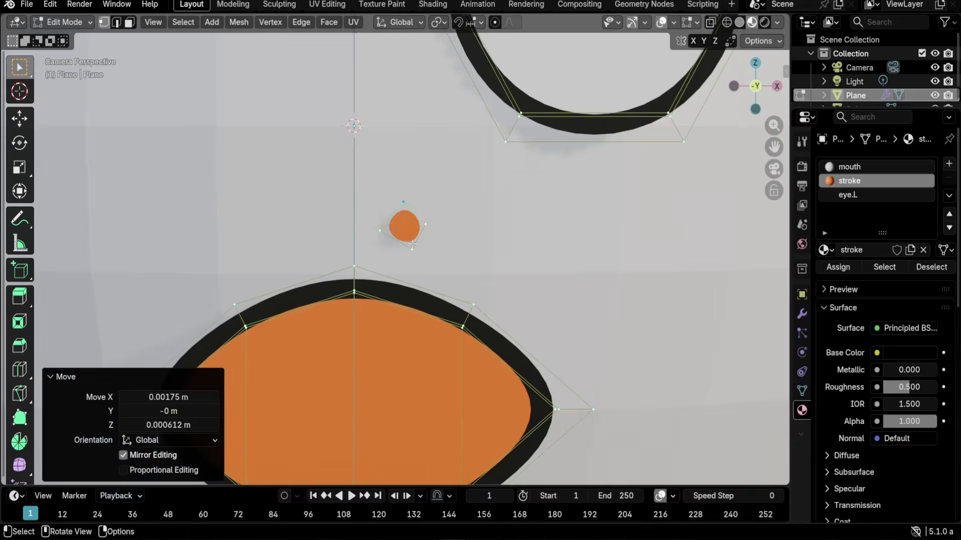
pyautogui.click(406, 254)
pyautogui.press('g')
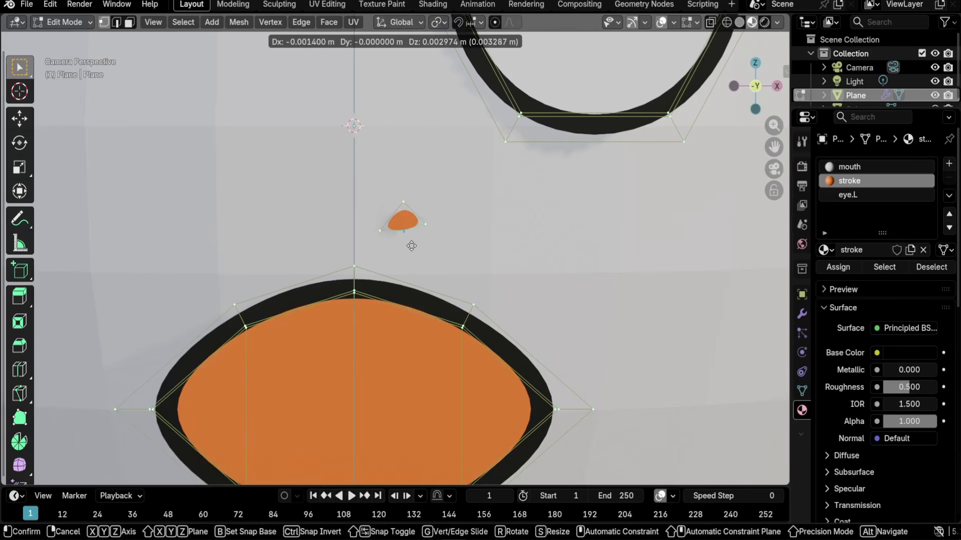
pyautogui.click(411, 241)
pyautogui.click(425, 224)
pyautogui.press('g')
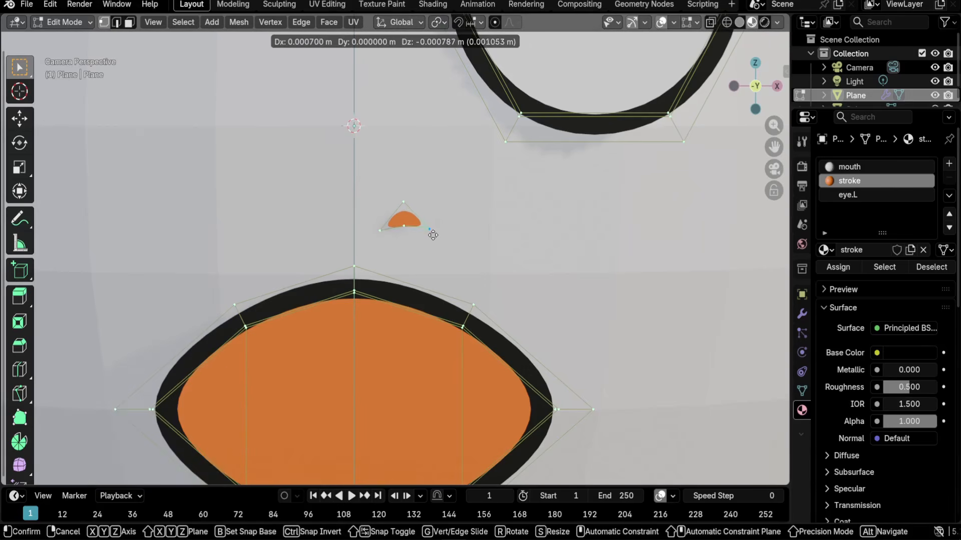
pyautogui.click(428, 230)
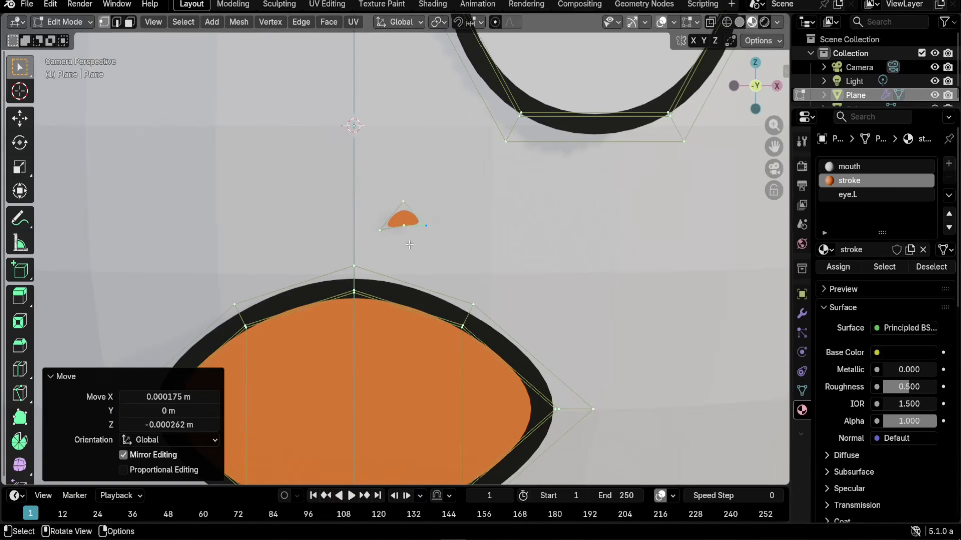
# - Try the dark stroke material and a duplicate on the nostril, then undo back to the plain orange nostril
pyautogui.press('2')
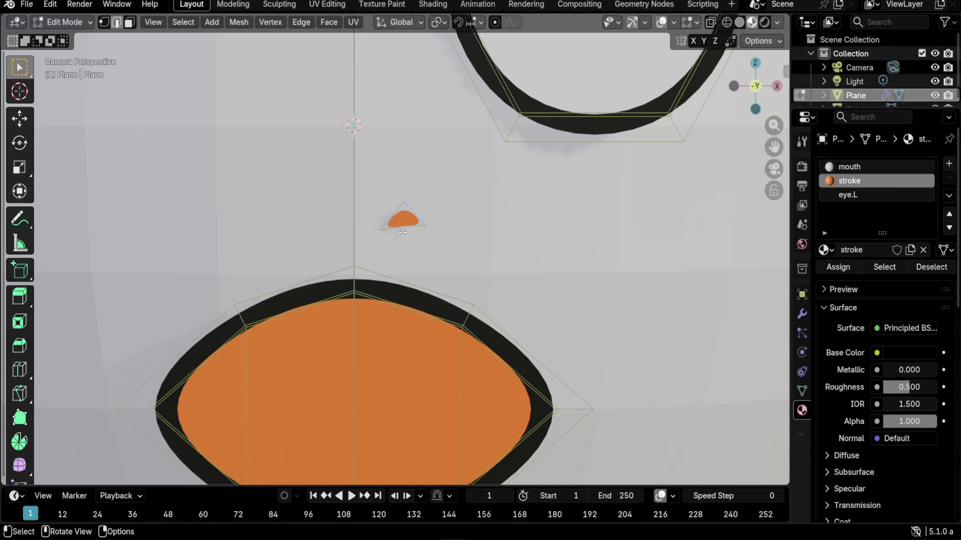
pyautogui.press('l')
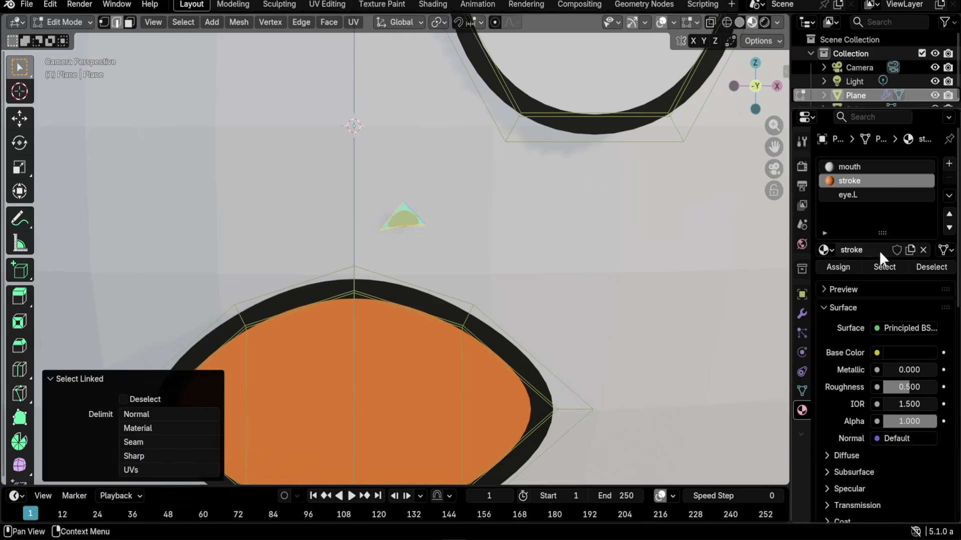
pyautogui.click(836, 265)
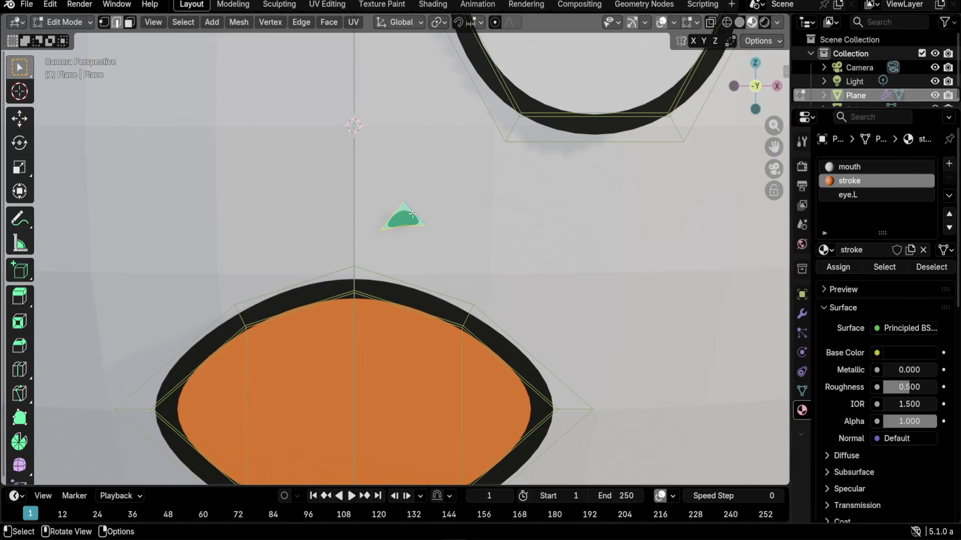
pyautogui.hotkey('shift', 'd')
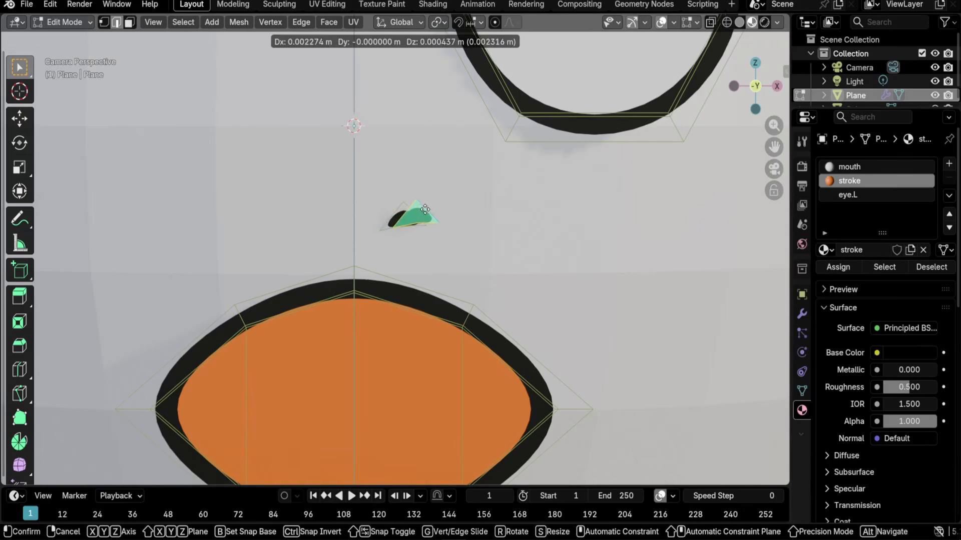
pyautogui.click(462, 221)
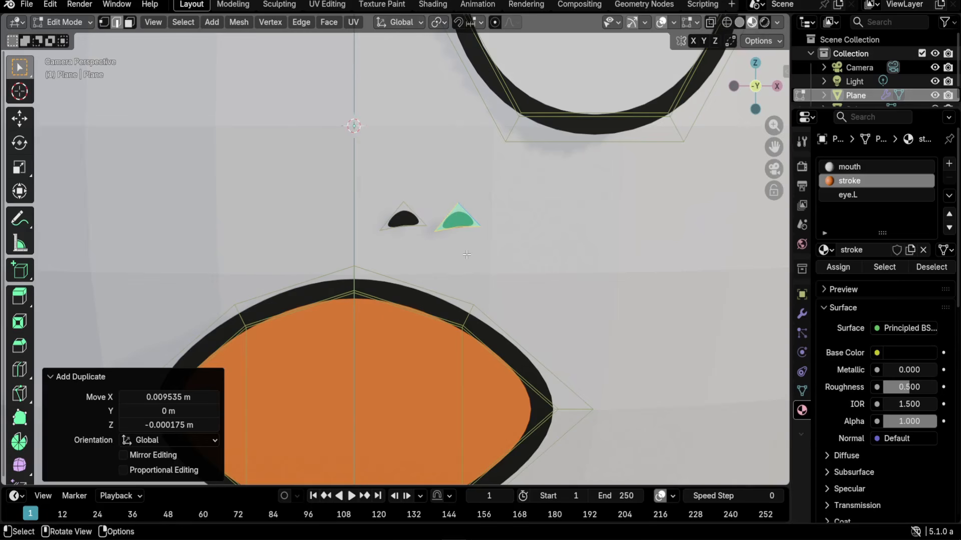
pyautogui.hotkey('ctrl', 'z')
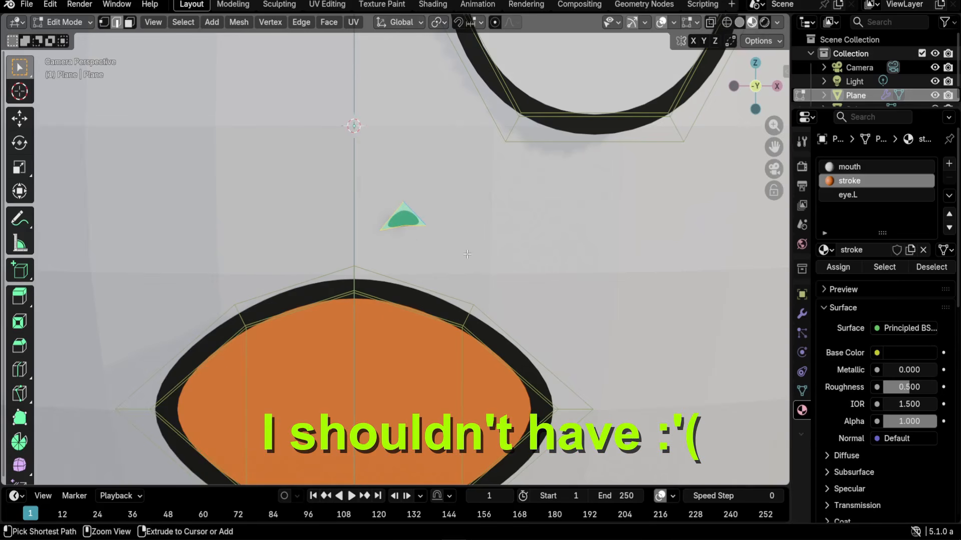
pyautogui.hotkey('ctrl', 'z')
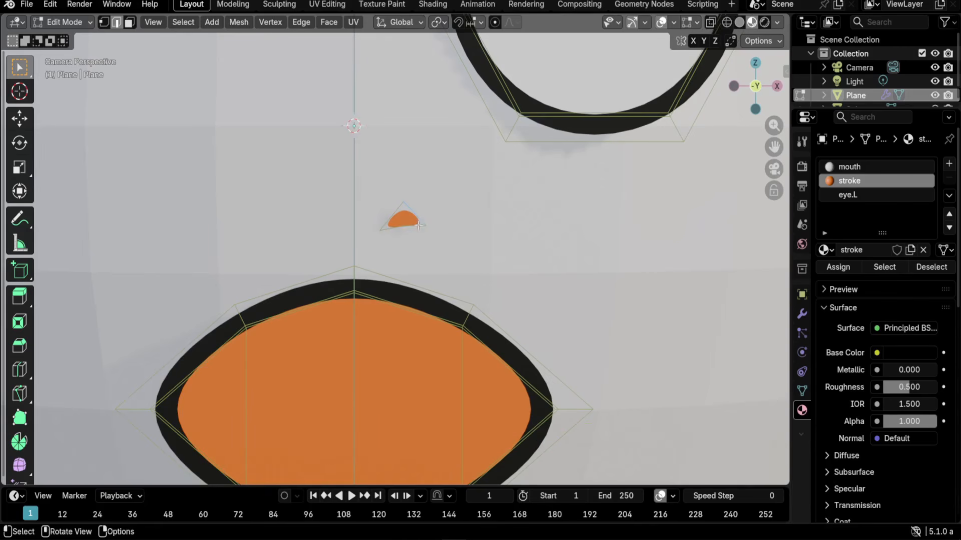
# - Duplicate an edge beside the nostril and extrude and rotate it twice into a crescent
pyautogui.moveTo(422, 219); pyautogui.dragTo(438, 214)
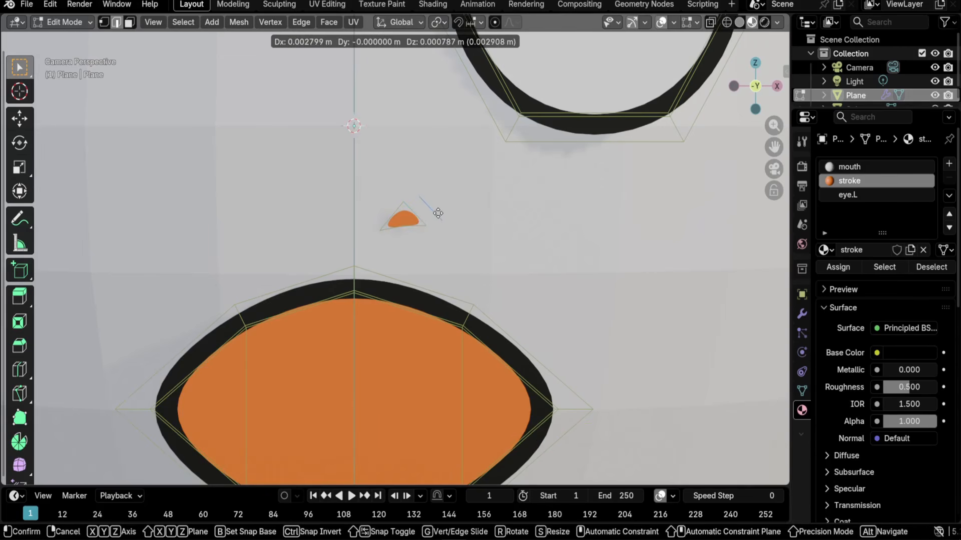
pyautogui.click(436, 215)
pyautogui.scroll(2, 474, 272)
pyautogui.keyDown('shift'); pyautogui.moveTo(472, 196); pyautogui.dragTo(480, 260, button='middle'); pyautogui.keyUp('shift')
pyautogui.press('e')
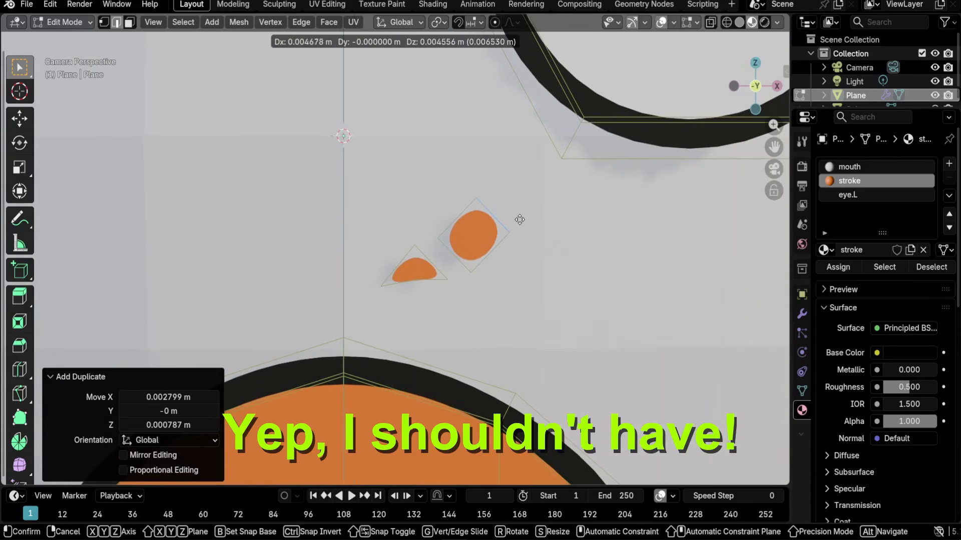
pyautogui.click(522, 215)
pyautogui.press('r')
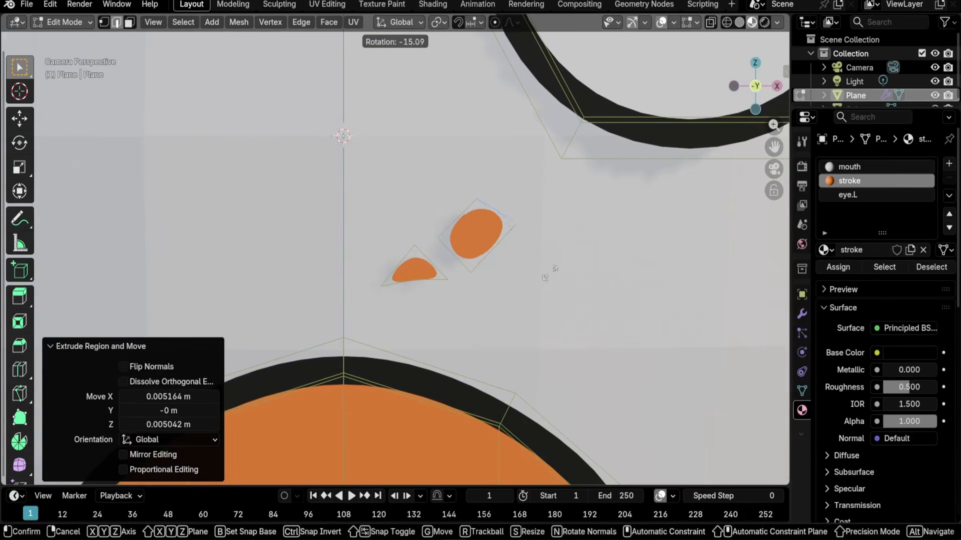
pyautogui.click(532, 241)
pyautogui.press('e')
pyautogui.click(483, 158)
pyautogui.press('r')
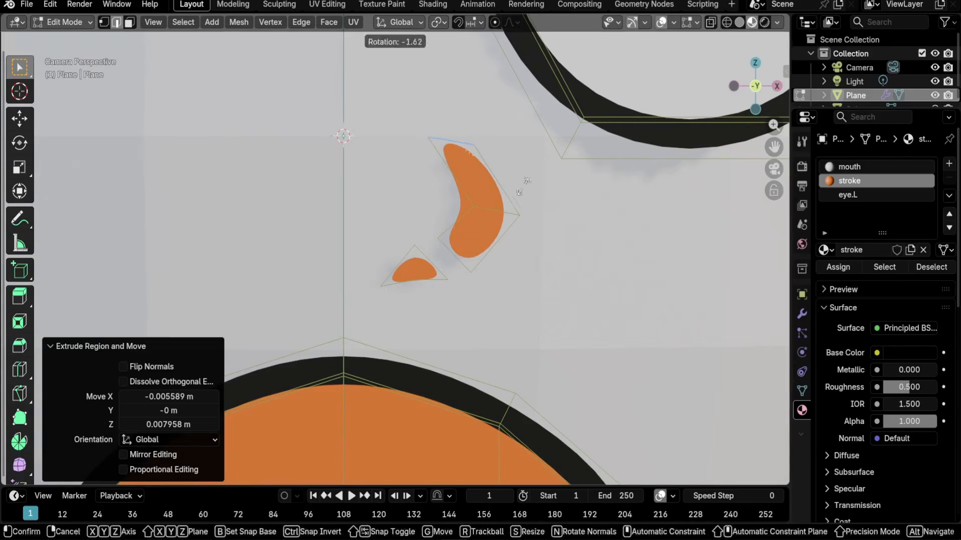
pyautogui.click(506, 128)
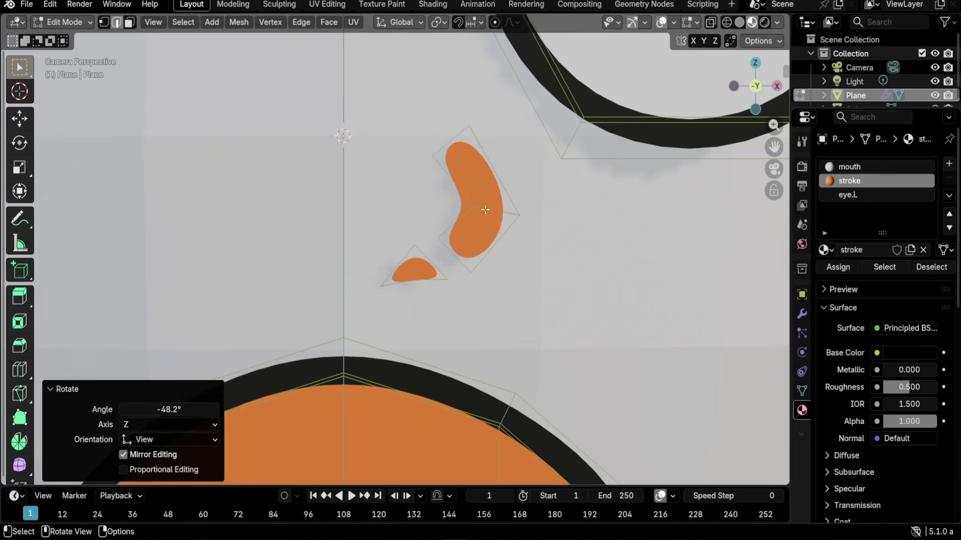
# - Move the crescent piece and scale it down to its final size
pyautogui.click(549, 287)
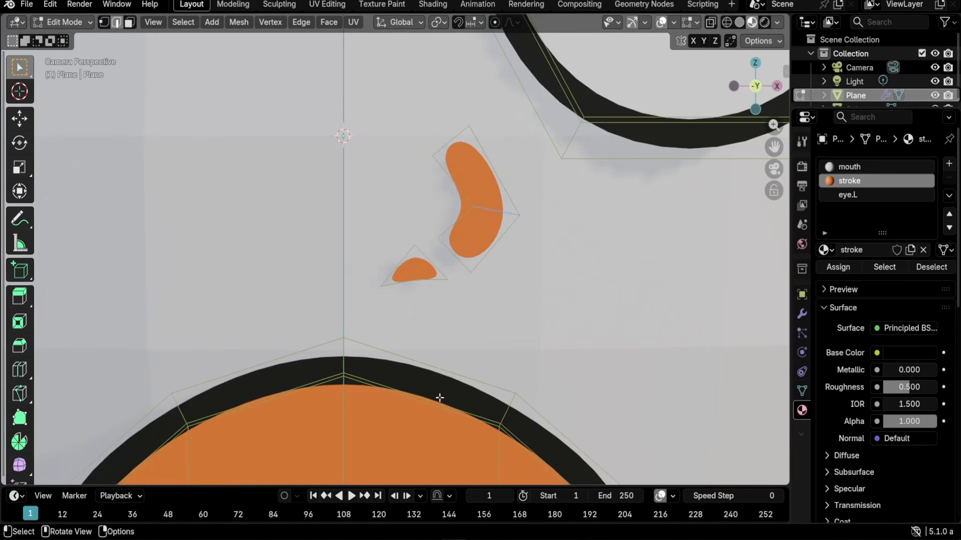
pyautogui.press('g')
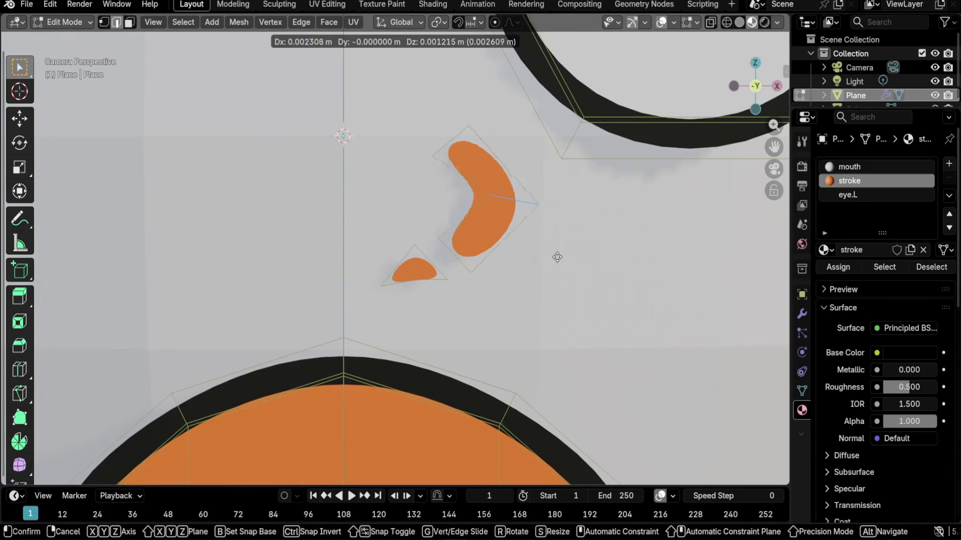
pyautogui.click(518, 235)
pyautogui.press('s')
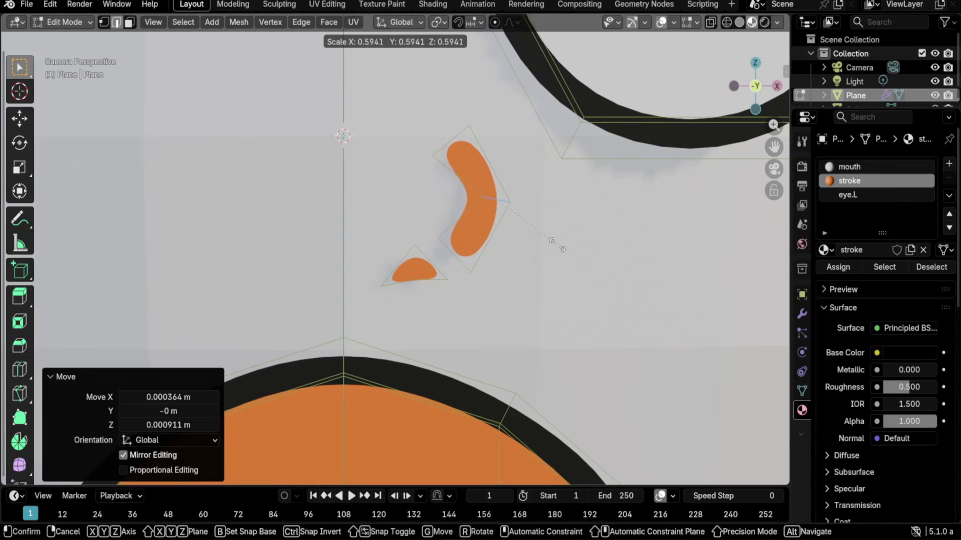
pyautogui.click(558, 244)
pyautogui.press('s')
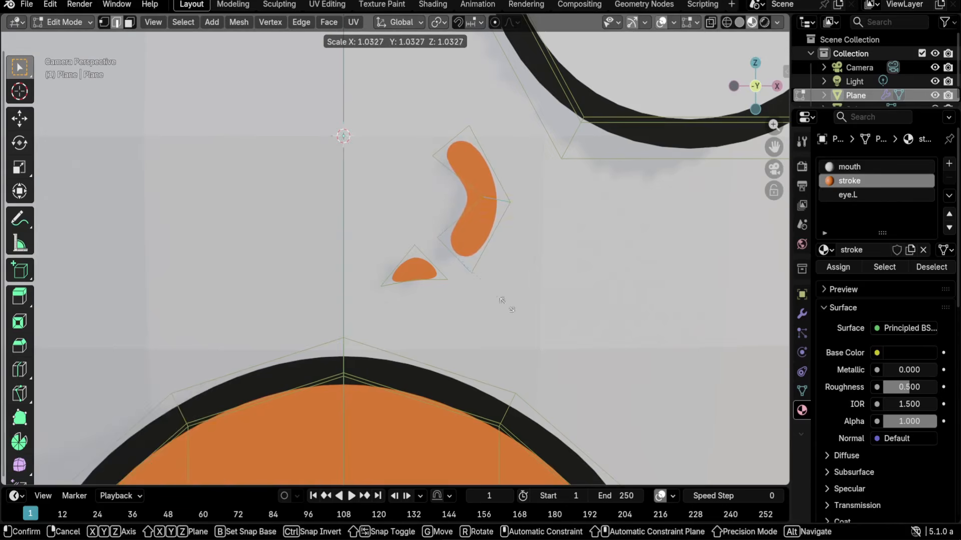
pyautogui.click(484, 272)
pyautogui.press('s')
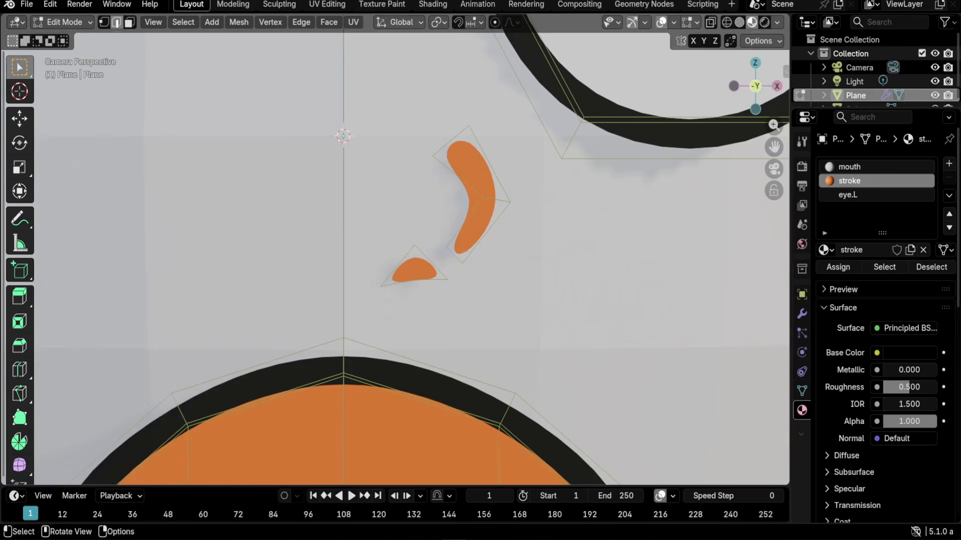
pyautogui.click(506, 208)
# - Rotate the crescent's middle edge to bend it and nudge its lower part
pyautogui.click(500, 202)
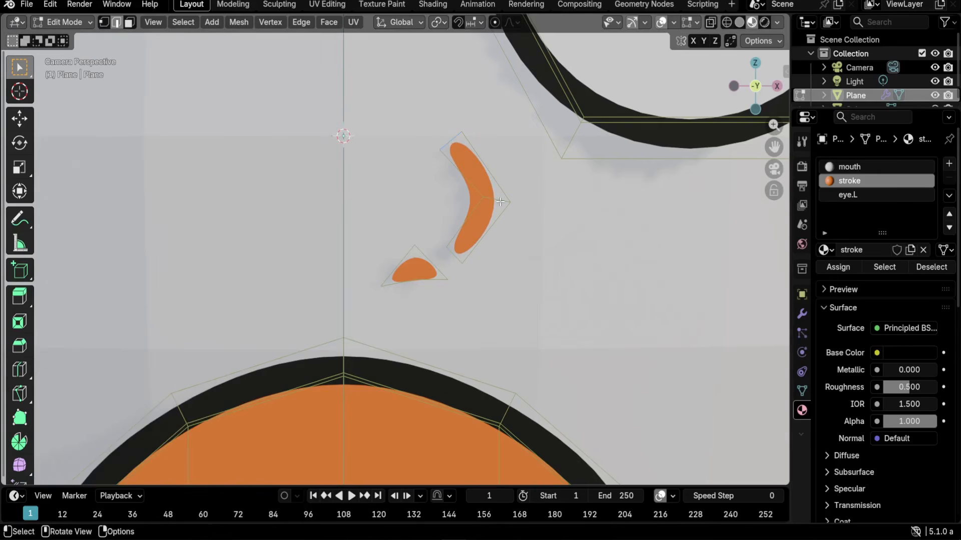
pyautogui.press('r')
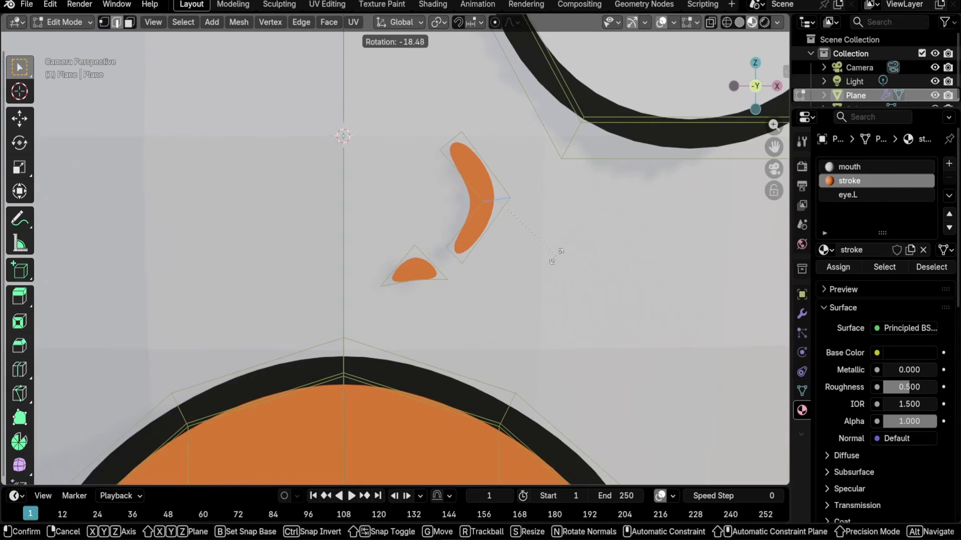
pyautogui.click(554, 269)
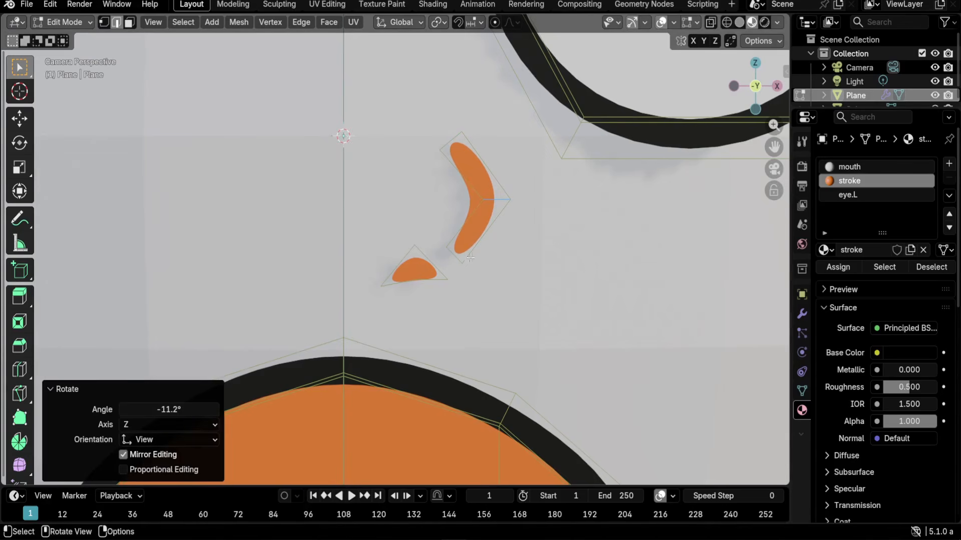
pyautogui.click(485, 274)
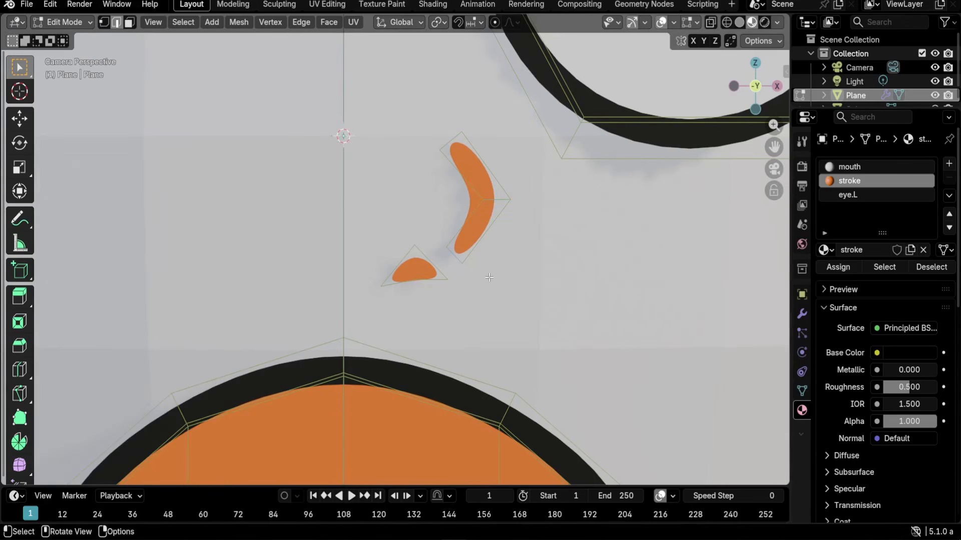
pyautogui.press('g')
pyautogui.click(503, 293)
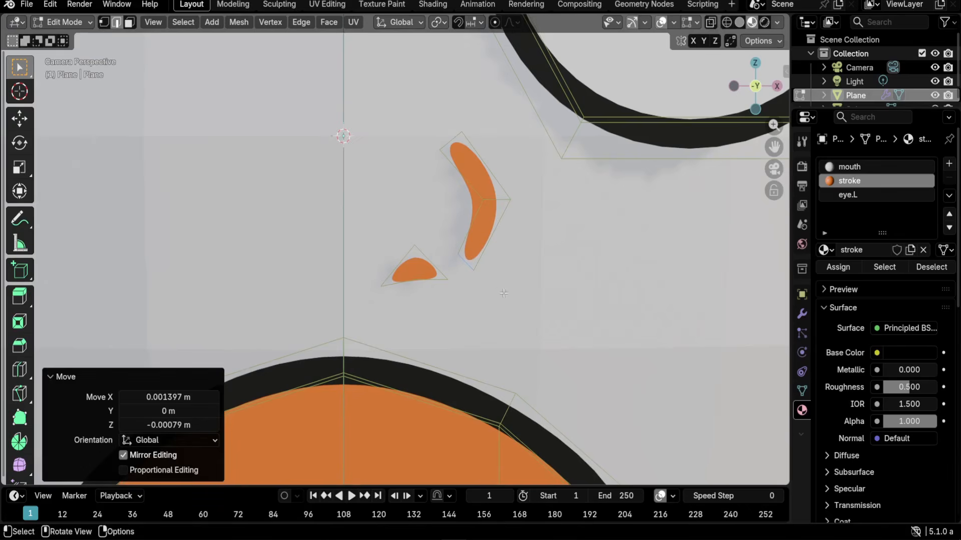
pyautogui.scroll(-5, 461, 162)
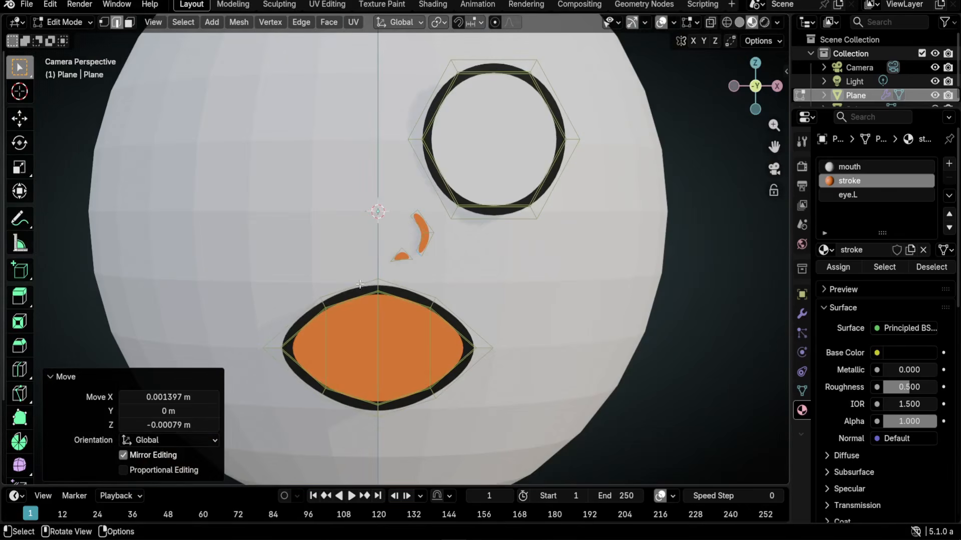
# - Orbit around the face and pull the eye outline's left edge outward
pyautogui.moveTo(539, 331); pyautogui.dragTo(454, 320, button='middle')
pyautogui.scroll(2, 582, 183)
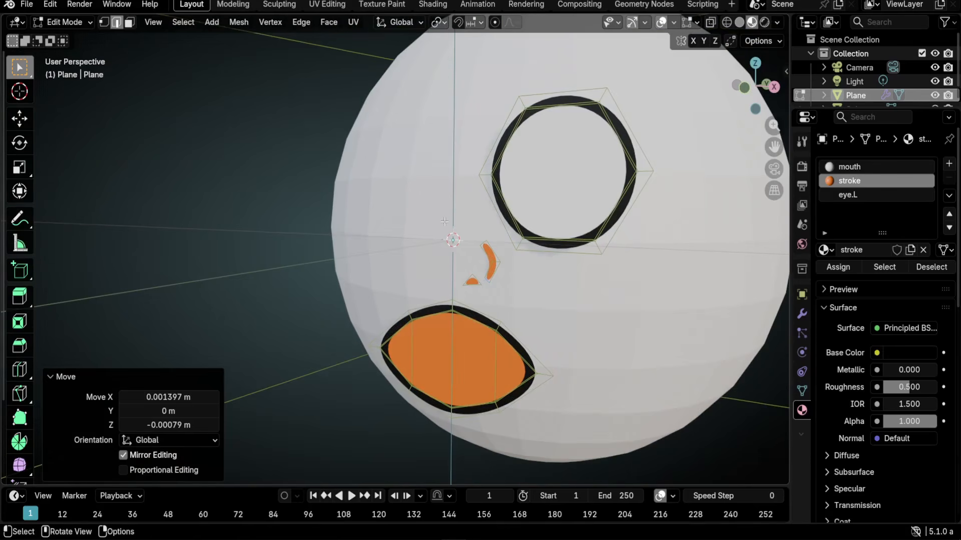
pyautogui.click(484, 175)
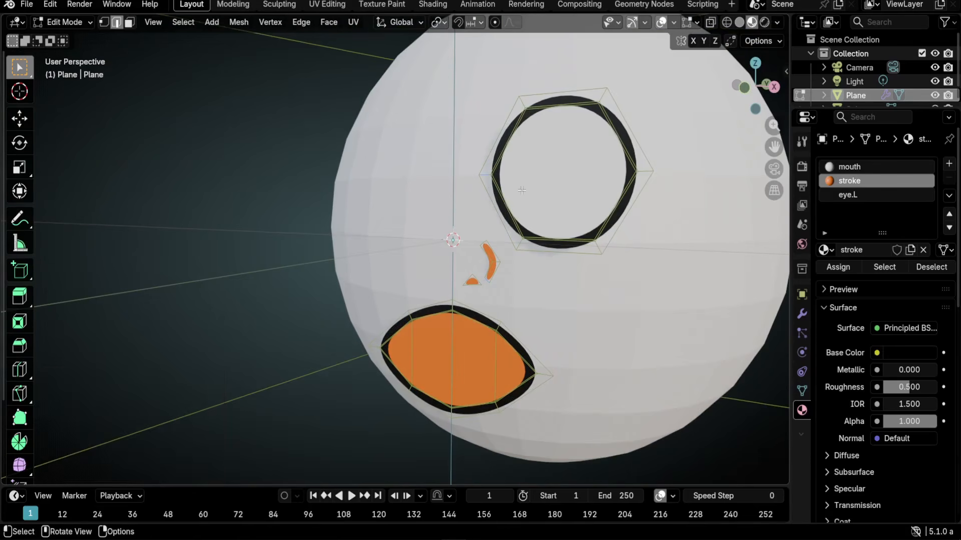
pyautogui.press('g')
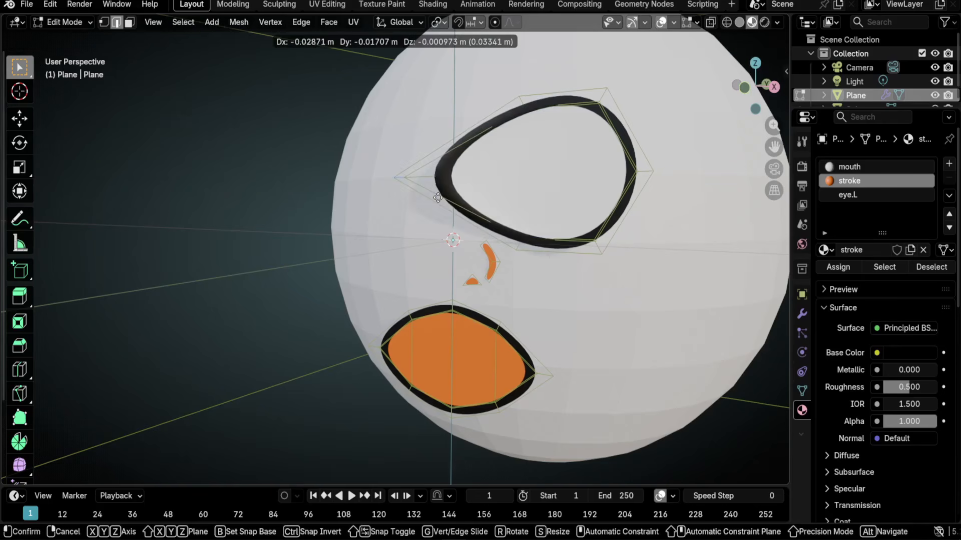
pyautogui.click(438, 198)
# - Return to the front camera view and tilt the nose pieces by -20.4°
pyautogui.moveTo(438, 197); pyautogui.dragTo(489, 268, button='middle')
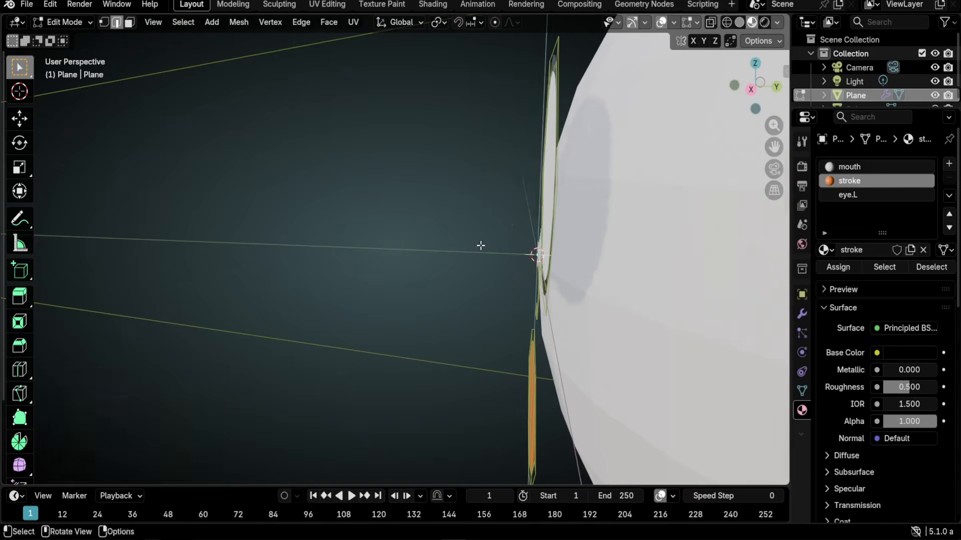
pyautogui.press('KP_0')
pyautogui.press('r')
pyautogui.click(550, 204)
pyautogui.scroll(-4, 453, 213)
pyautogui.scroll(2, 452, 213)
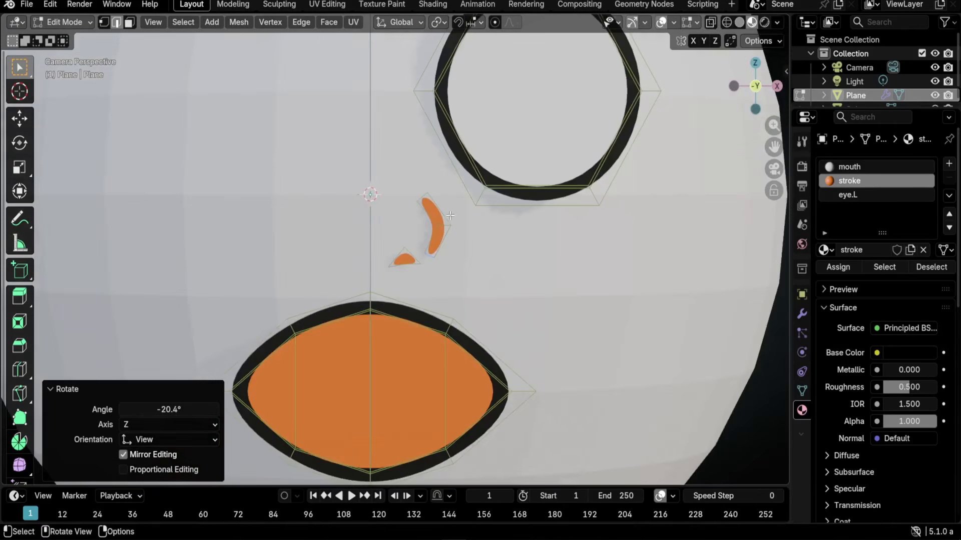
# - Nudge the nose shape, then refine the crescent's top edge and one vertex
pyautogui.press('g')
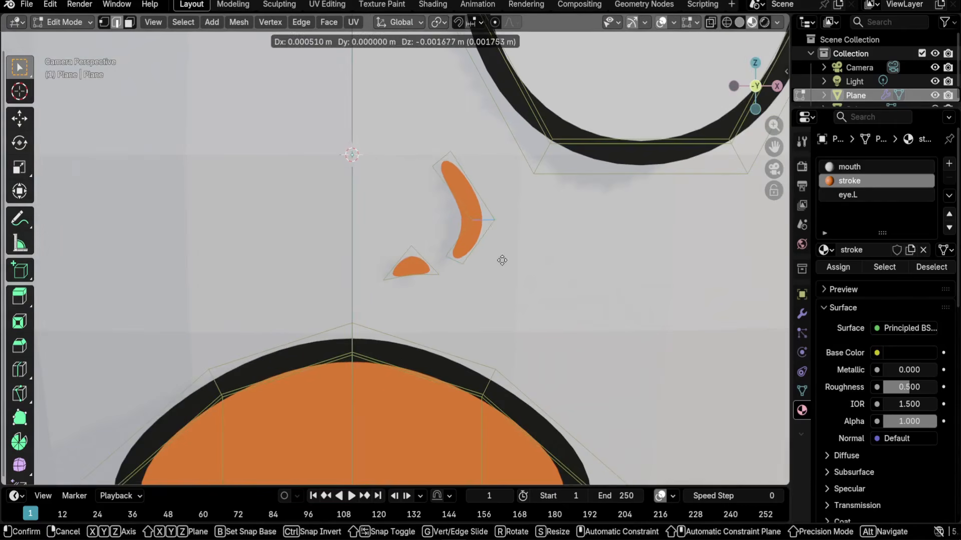
pyautogui.click(499, 260)
pyautogui.click(443, 160)
pyautogui.press('g')
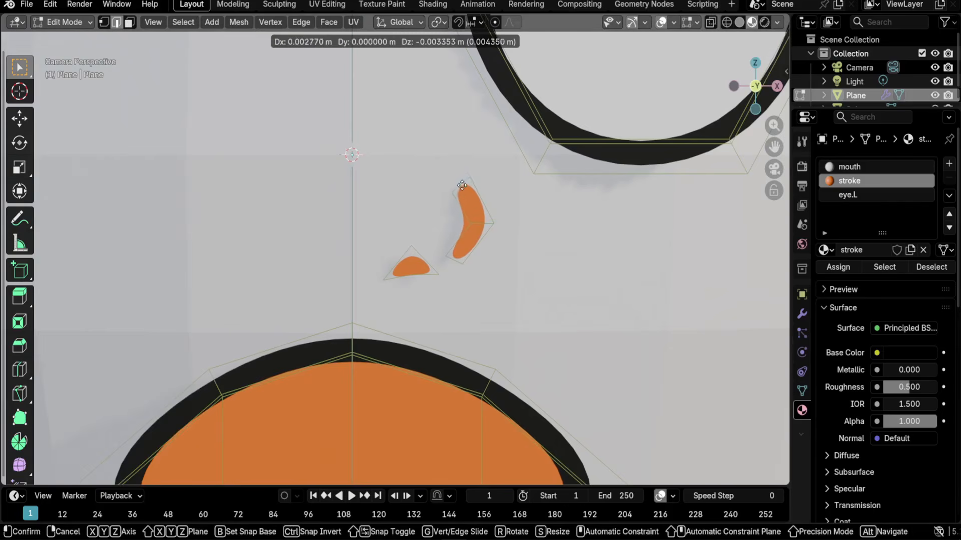
pyautogui.click(456, 180)
pyautogui.click(481, 228)
pyautogui.press('g')
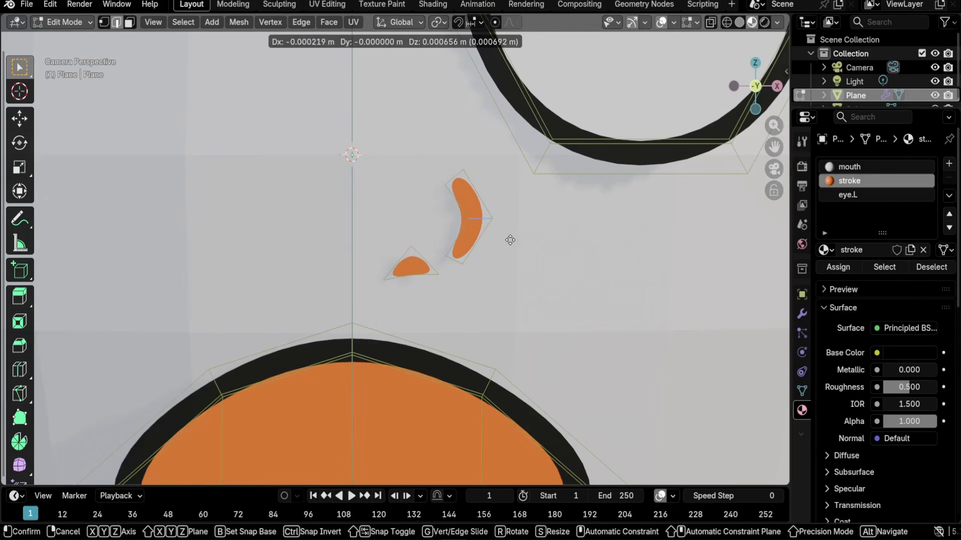
pyautogui.click(506, 229)
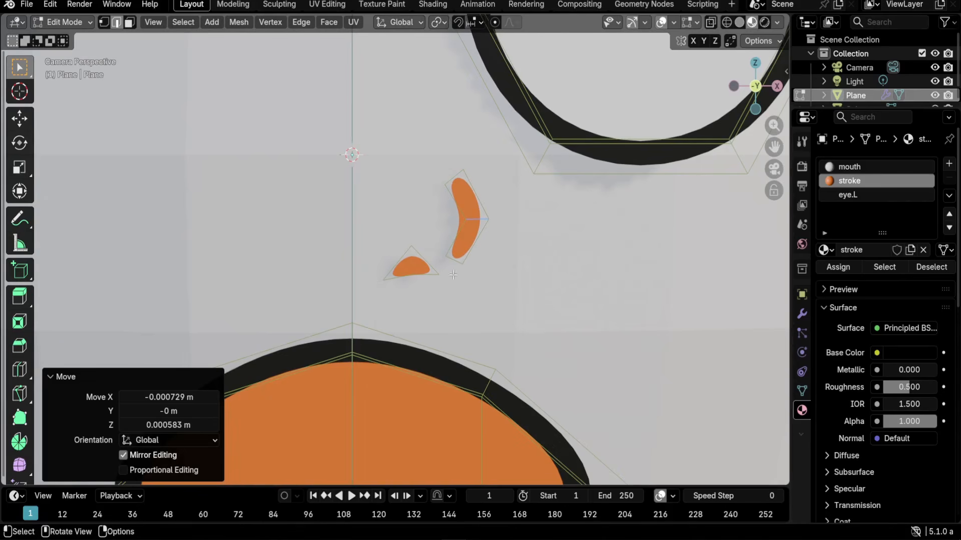
pyautogui.scroll(2, 454, 273)
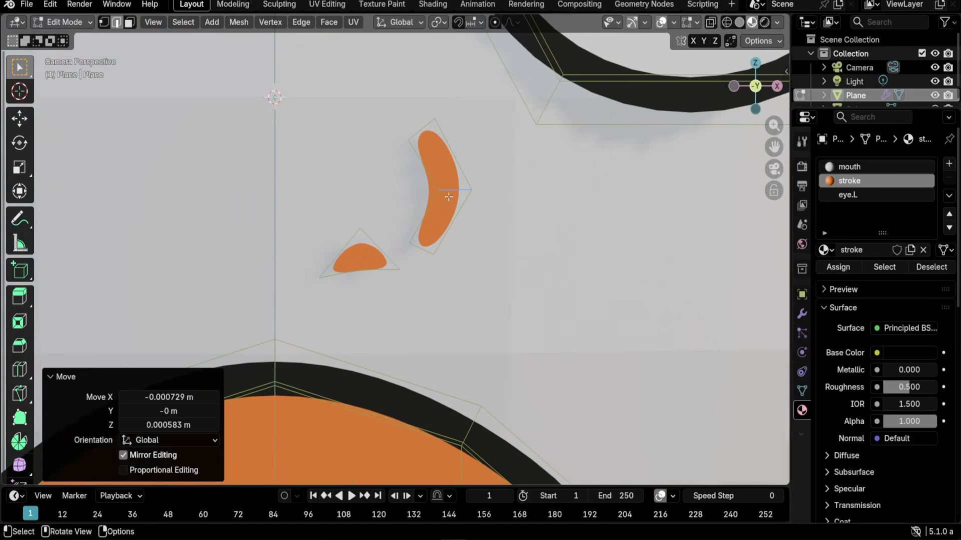
# - Select the crescent and the small nostril and assign both the dark stroke material
pyautogui.click(451, 194)
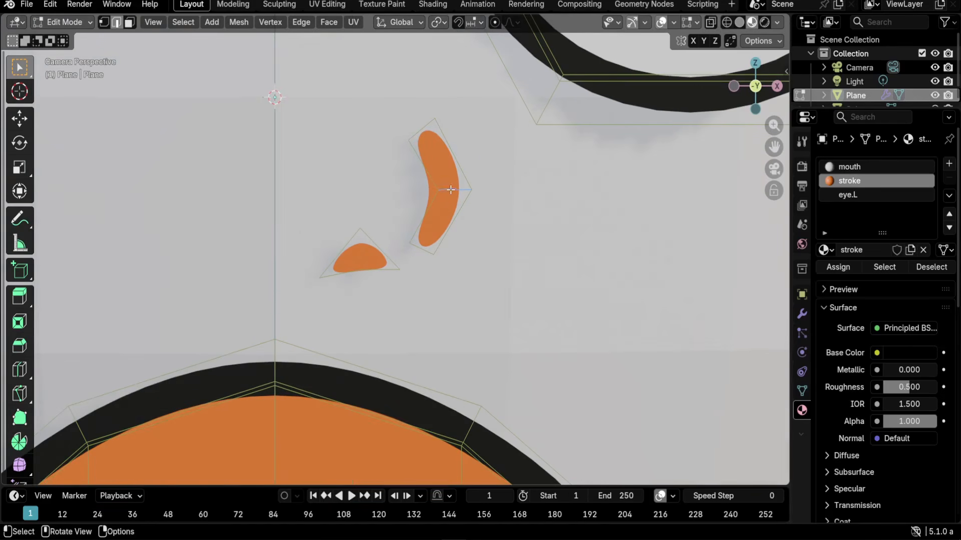
pyautogui.press('l')
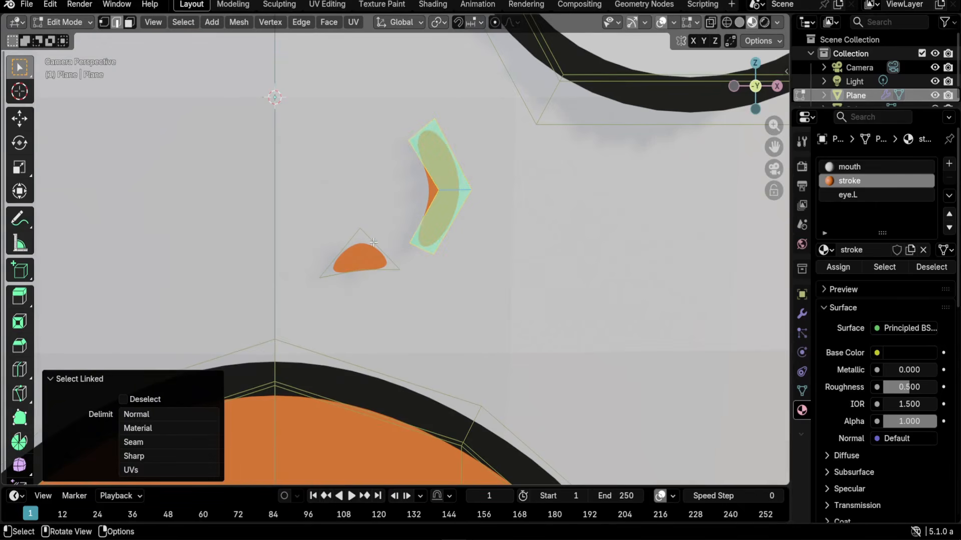
pyautogui.press('l')
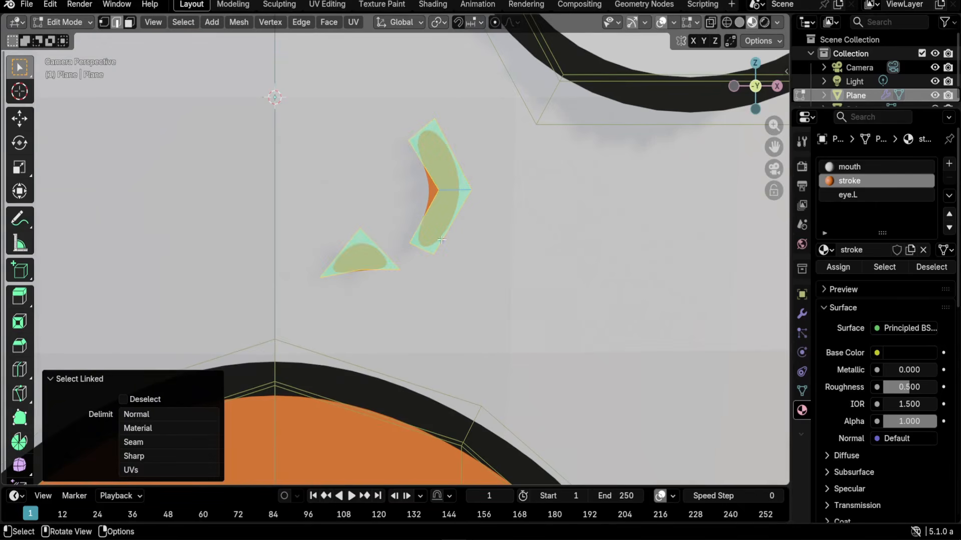
pyautogui.click(847, 266)
pyautogui.scroll(-6, 530, 224)
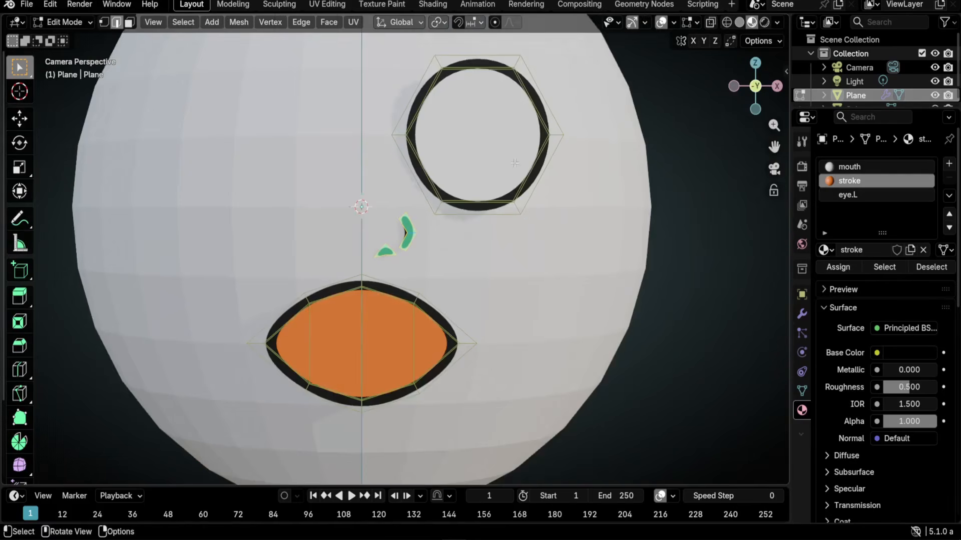
pyautogui.scroll(3, 514, 163)
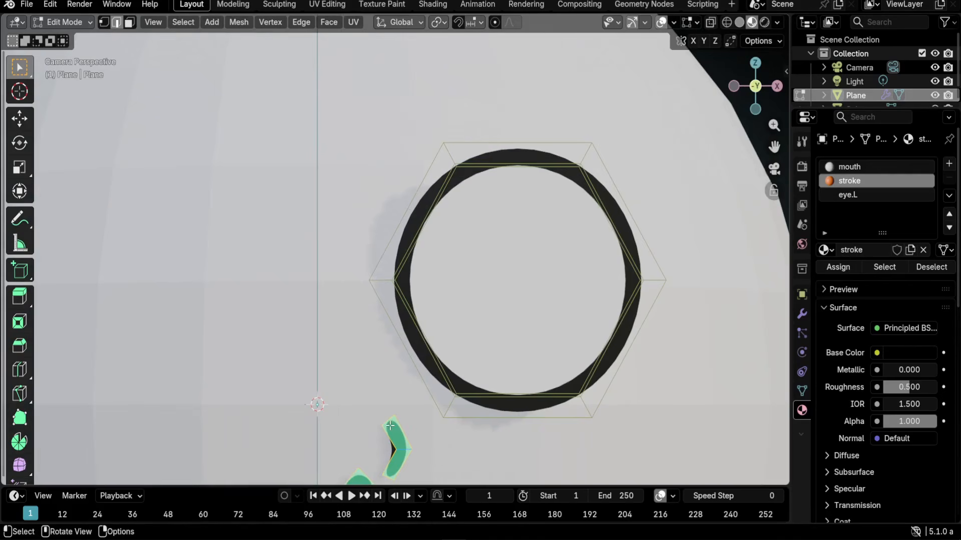
# - Duplicate an eye edge above the eye ring, then enlarge, rotate and position it as the brow start
pyautogui.hotkey('alt', 'a')
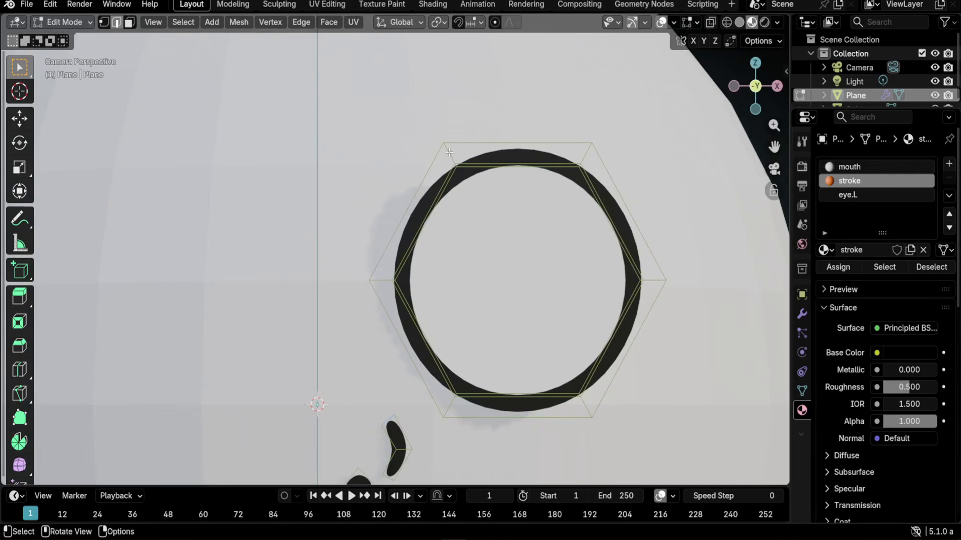
pyautogui.scroll(3, 448, 151)
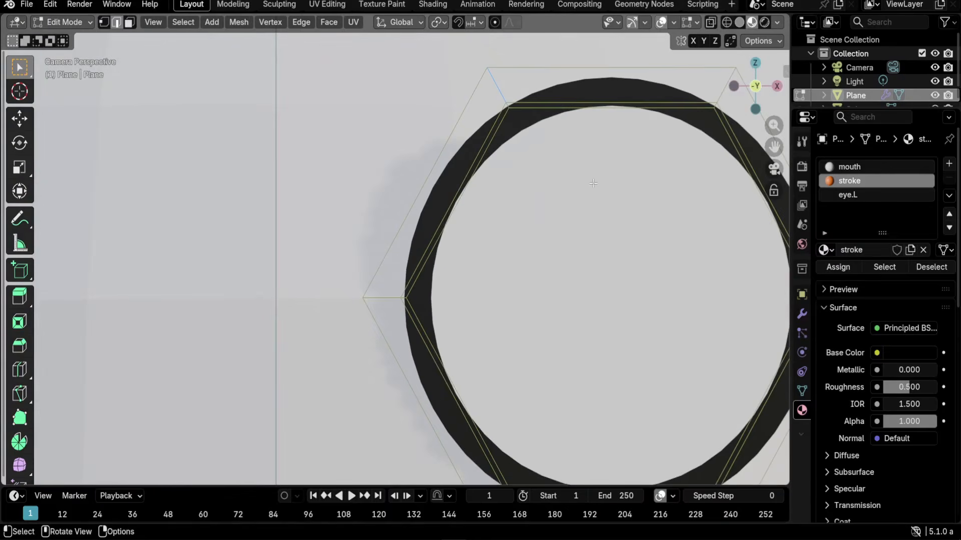
pyautogui.keyDown('shift'); pyautogui.moveTo(582, 177); pyautogui.dragTo(378, 287, button='middle'); pyautogui.keyUp('shift')
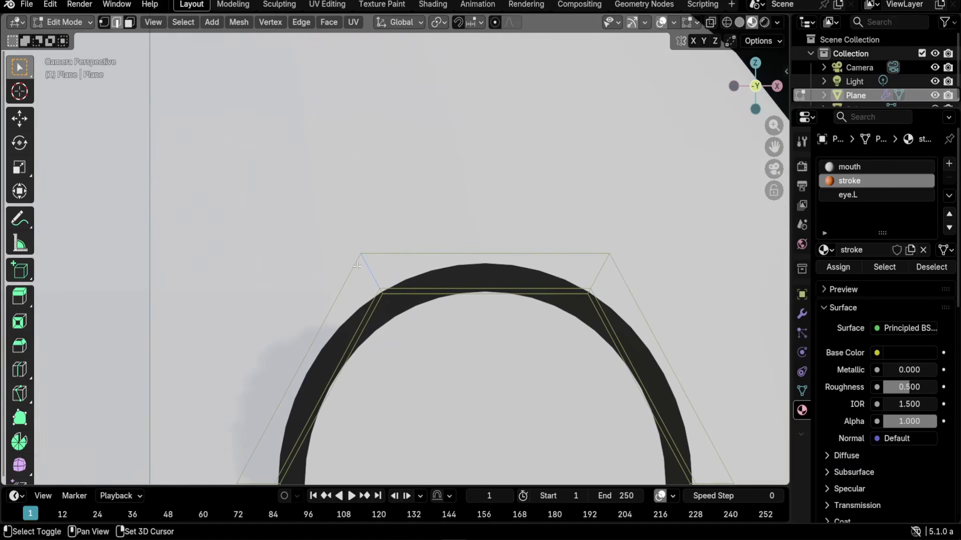
pyautogui.hotkey('shift', 'd')
pyautogui.click(335, 175)
pyautogui.press('s')
pyautogui.click(423, 247)
pyautogui.press('r')
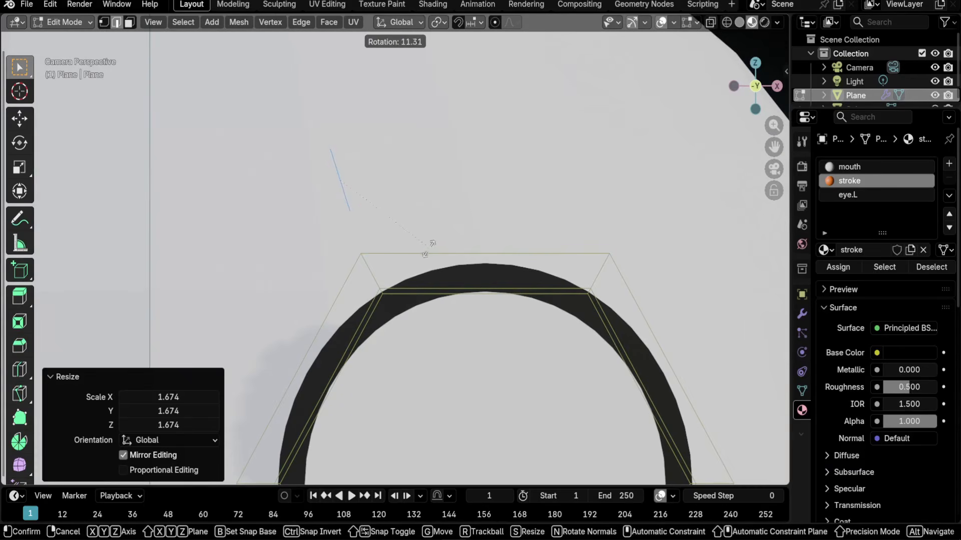
pyautogui.click(429, 247)
pyautogui.press('g')
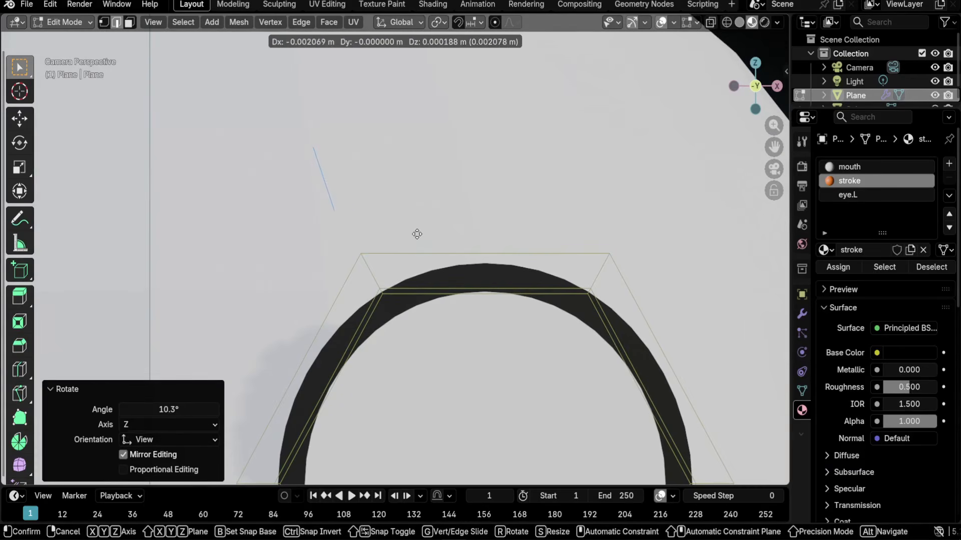
pyautogui.click(417, 234)
# - Extrude and tilt three sections to the right to form the curved eyebrow arc
pyautogui.press('g')
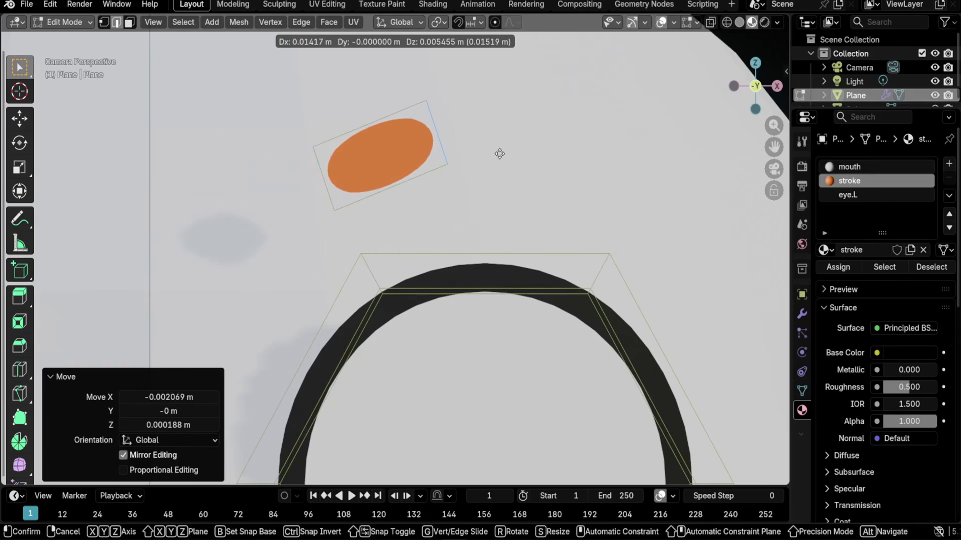
pyautogui.click(499, 154)
pyautogui.press('r')
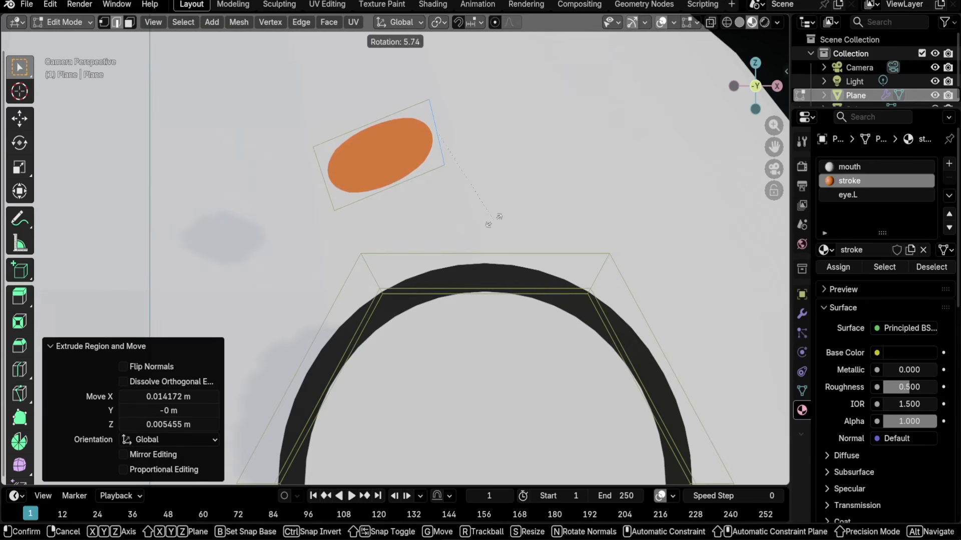
pyautogui.click(484, 221)
pyautogui.press('e')
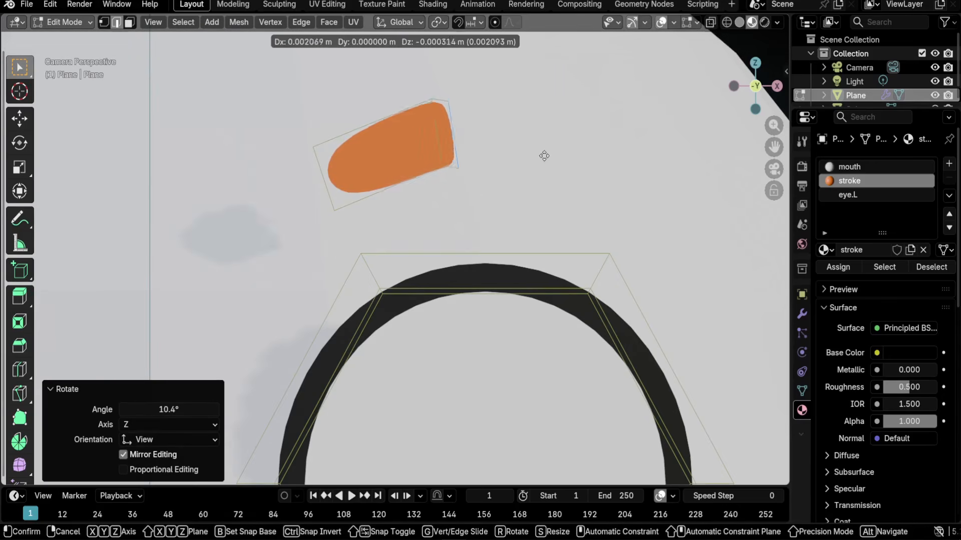
pyautogui.click(603, 169)
pyautogui.press('e')
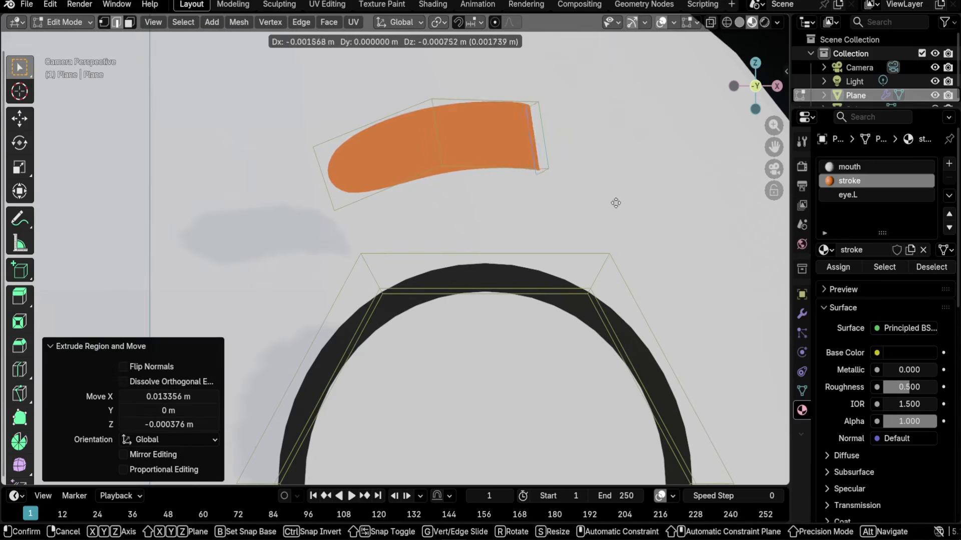
pyautogui.press('r')
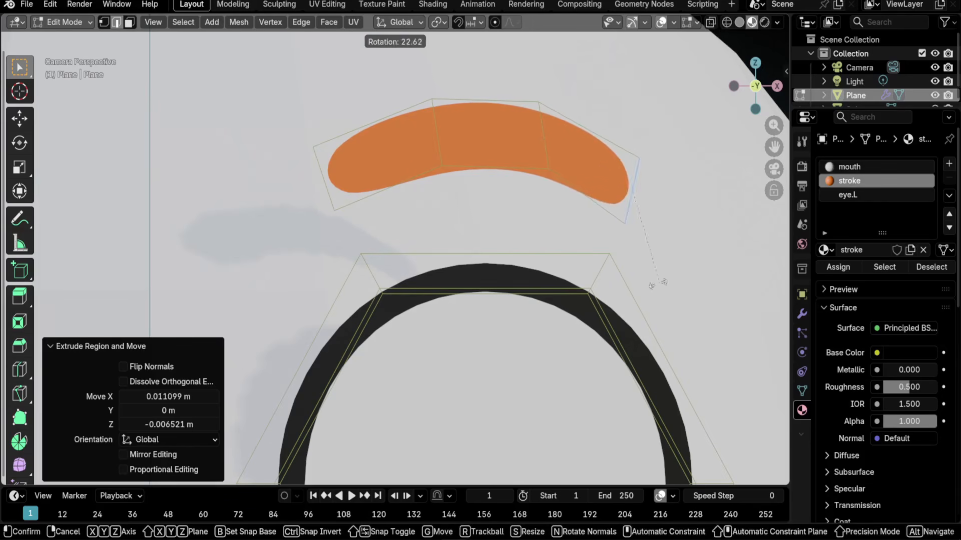
pyautogui.click(638, 281)
pyautogui.press('r')
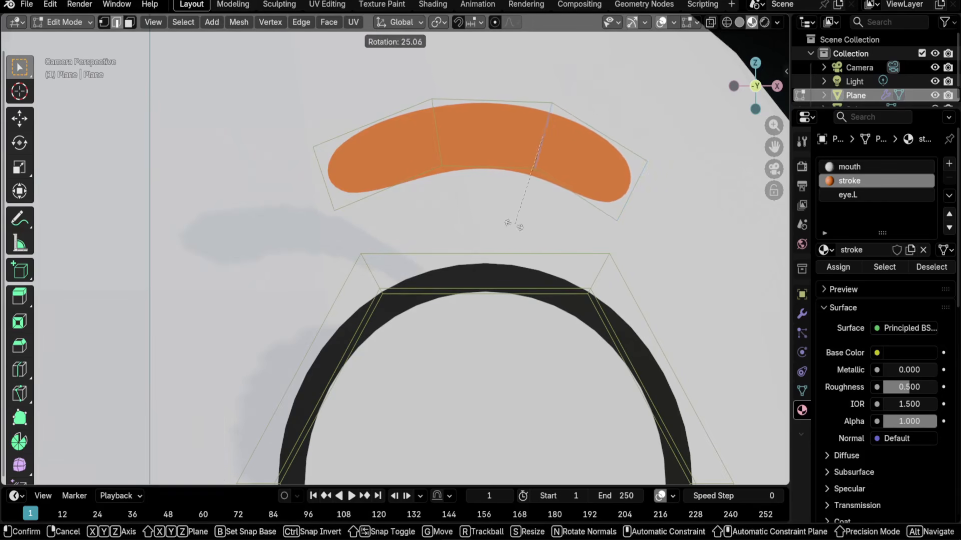
pyautogui.click(600, 220)
# - Collapse the brow's right-end vertices into a single point
pyautogui.click(649, 171)
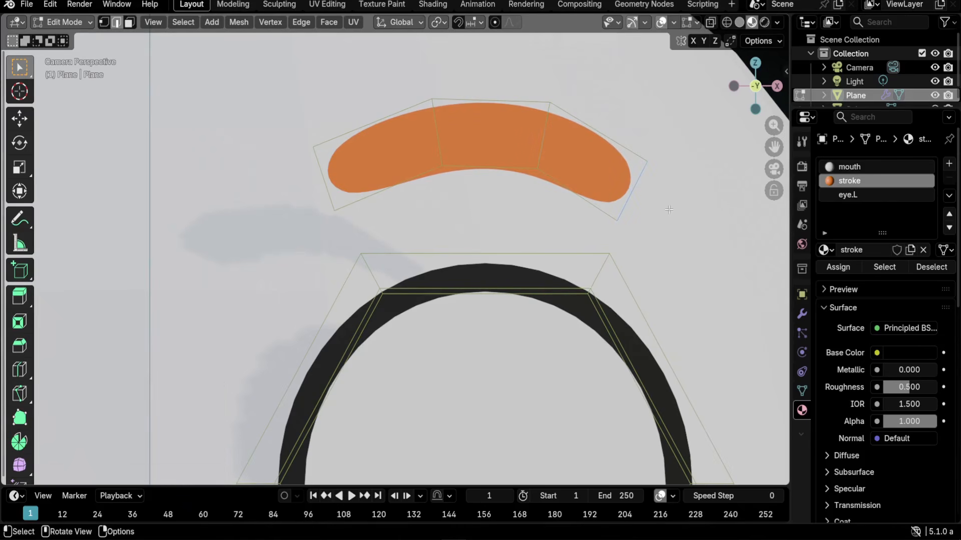
pyautogui.press('1')
pyautogui.press('m')
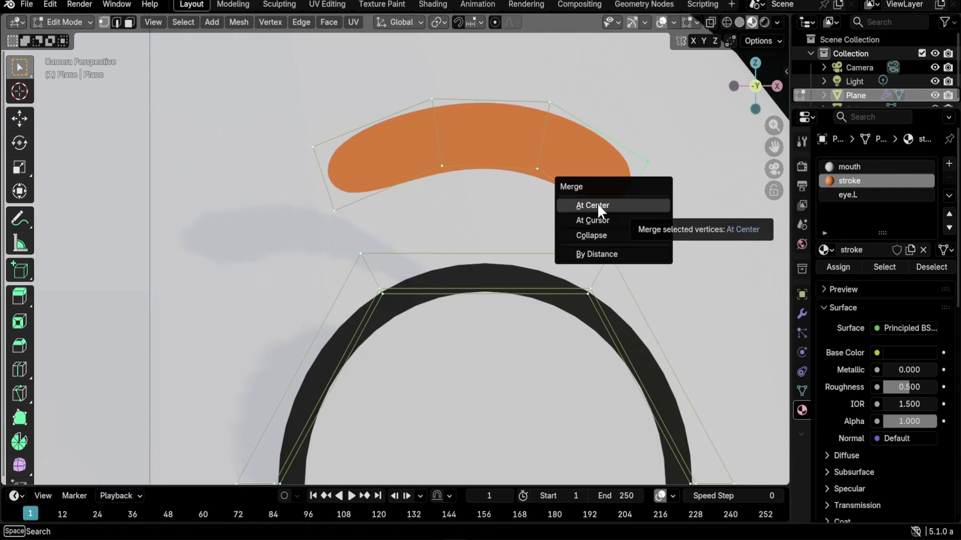
pyautogui.click(621, 237)
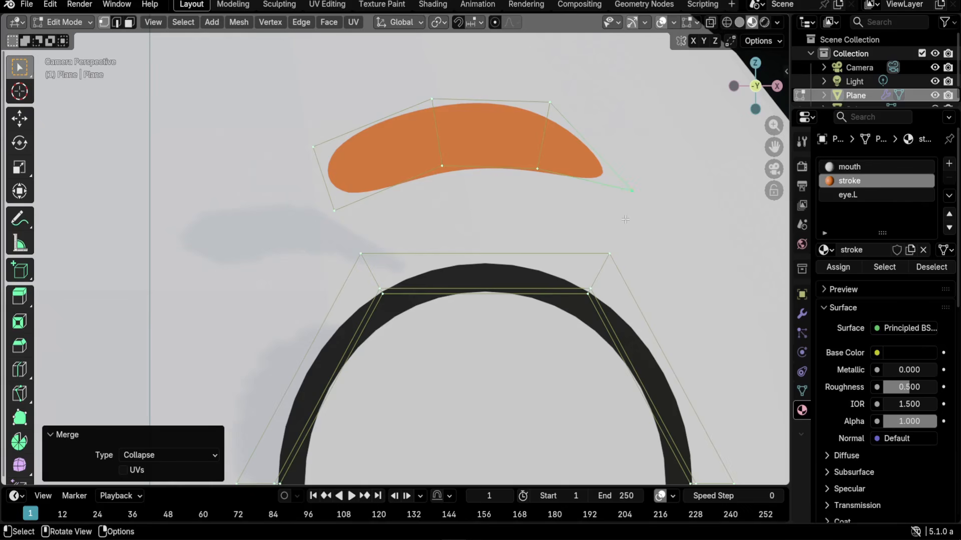
# - Raise the vertex crease of the eyebrow's tip vertex in the sidebar Item panel
pyautogui.press('n')
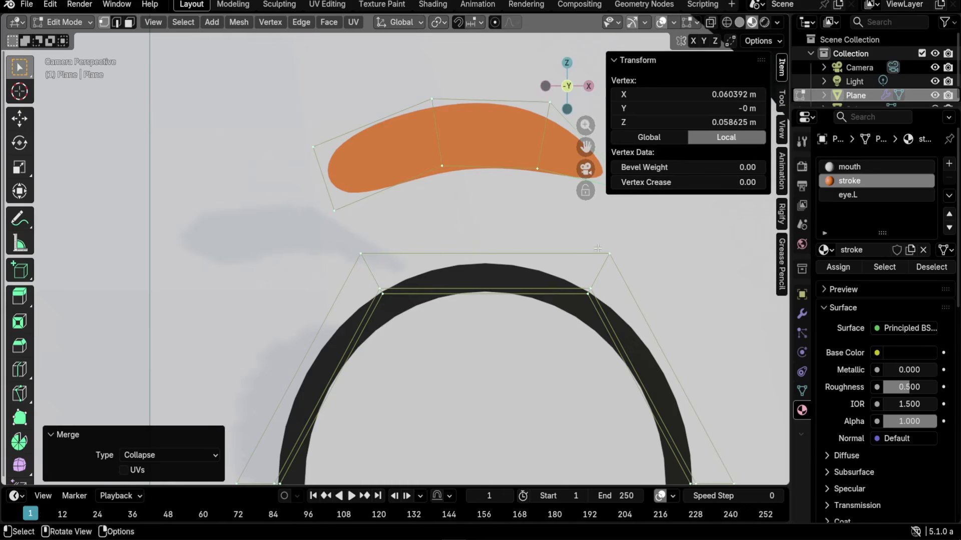
pyautogui.keyDown('shift'); pyautogui.moveTo(611, 253); pyautogui.dragTo(516, 273, button='middle'); pyautogui.keyUp('shift')
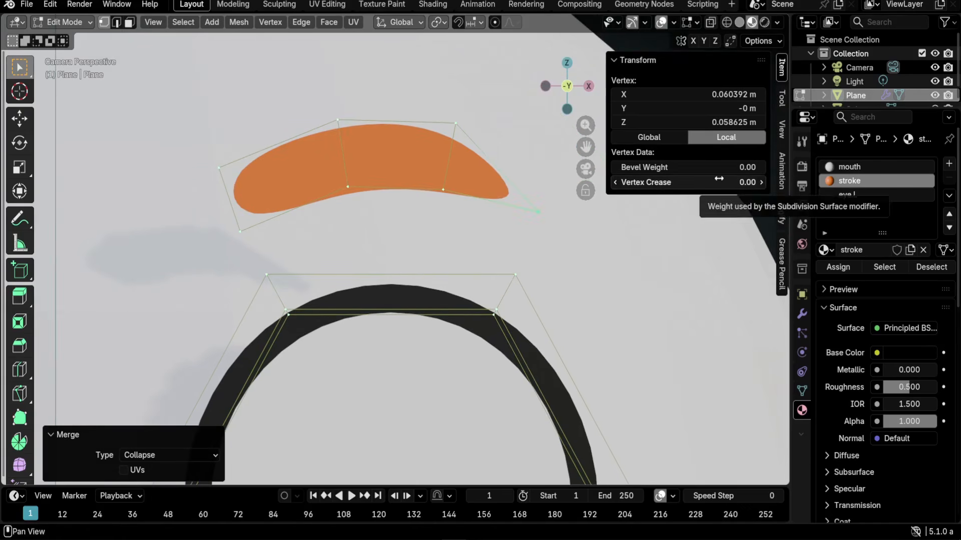
pyautogui.moveTo(698, 181); pyautogui.dragTo(740, 181)
pyautogui.click(693, 182)
pyautogui.write('0.5')
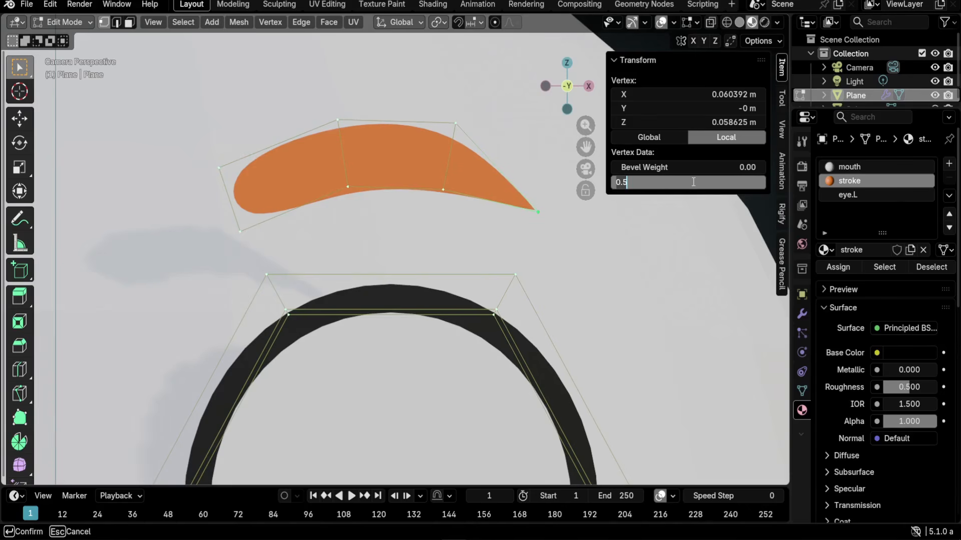
pyautogui.write('1')
pyautogui.press('Return')
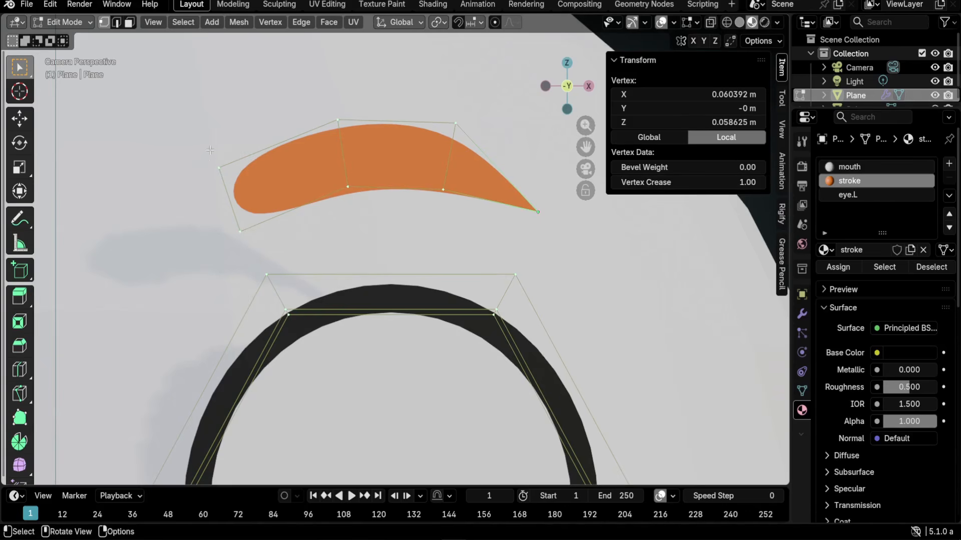
# - Box-select the brow's left-end vertices and set their mean vertex crease to 1
pyautogui.moveTo(208, 142); pyautogui.dragTo(248, 240)
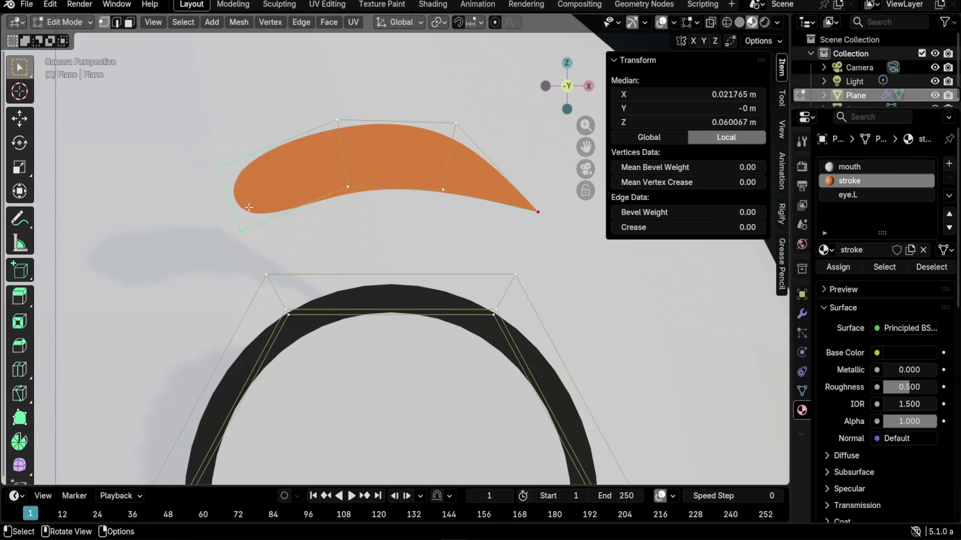
pyautogui.click(682, 181)
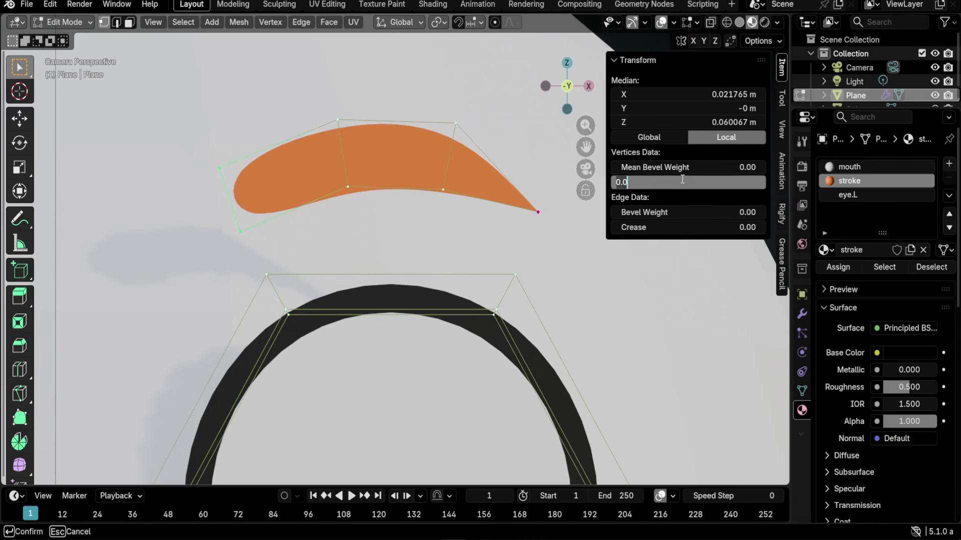
pyautogui.write('1')
pyautogui.press('Return')
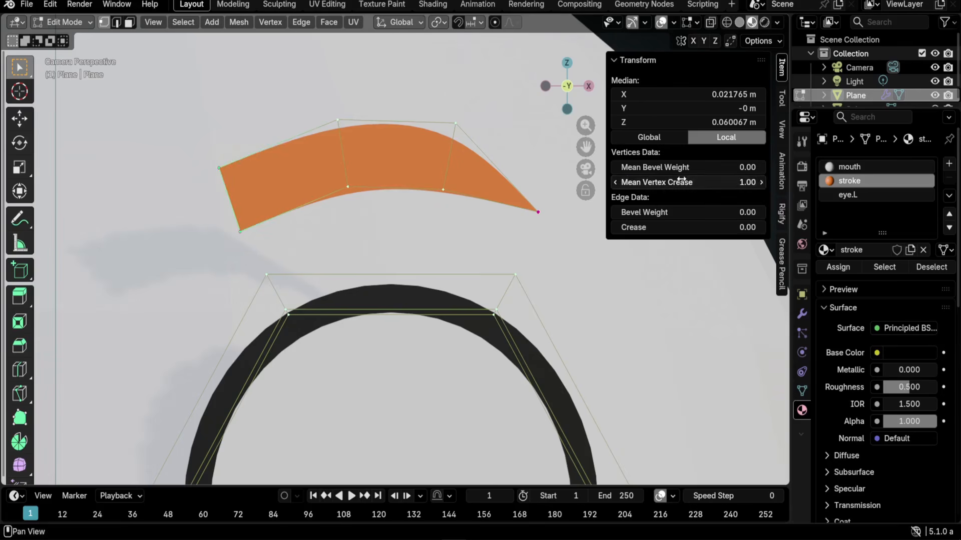
pyautogui.click(220, 170)
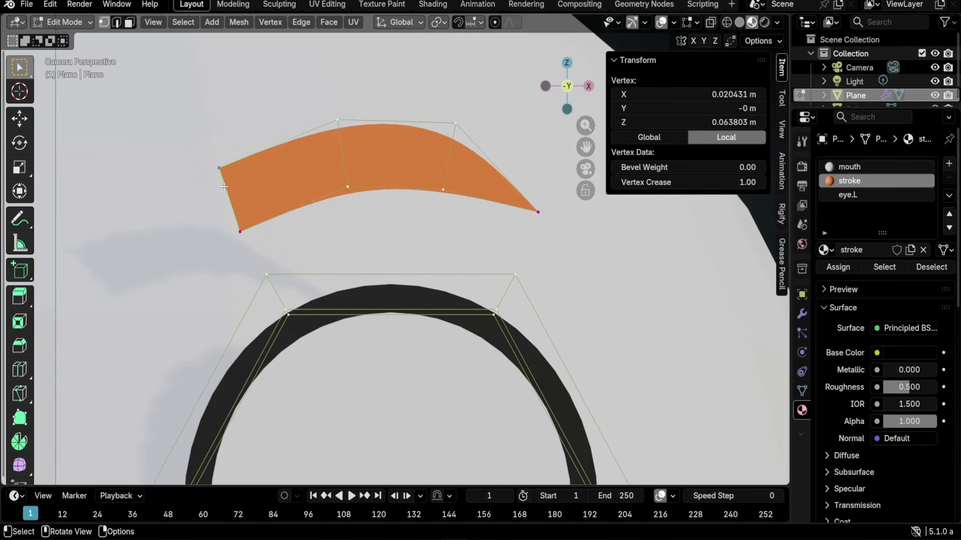
pyautogui.click(239, 232)
pyautogui.scroll(-3, 427, 247)
pyautogui.scroll(-1, 427, 247)
pyautogui.scroll(2, 422, 242)
pyautogui.keyDown('shift'); pyautogui.moveTo(398, 330); pyautogui.dragTo(389, 310, button='middle'); pyautogui.keyUp('shift')
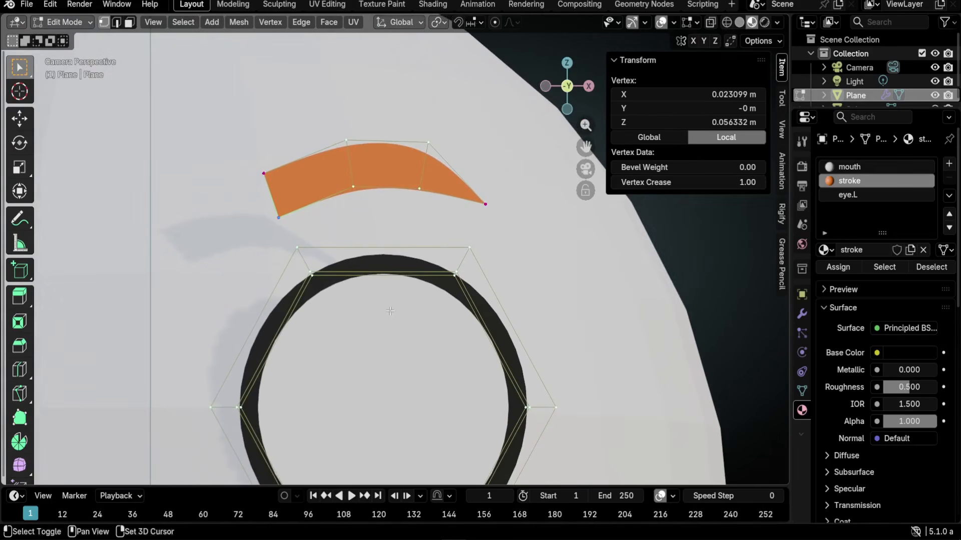
# - In edge mode, move the eyebrow's left end edge and its right and left inner edges into new positions
pyautogui.press('2')
pyautogui.click(274, 199)
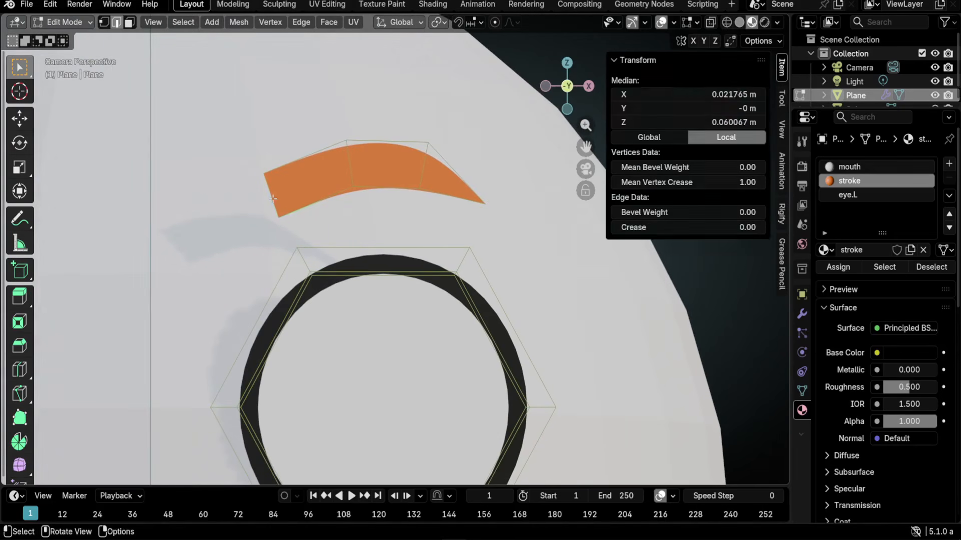
pyautogui.press('g')
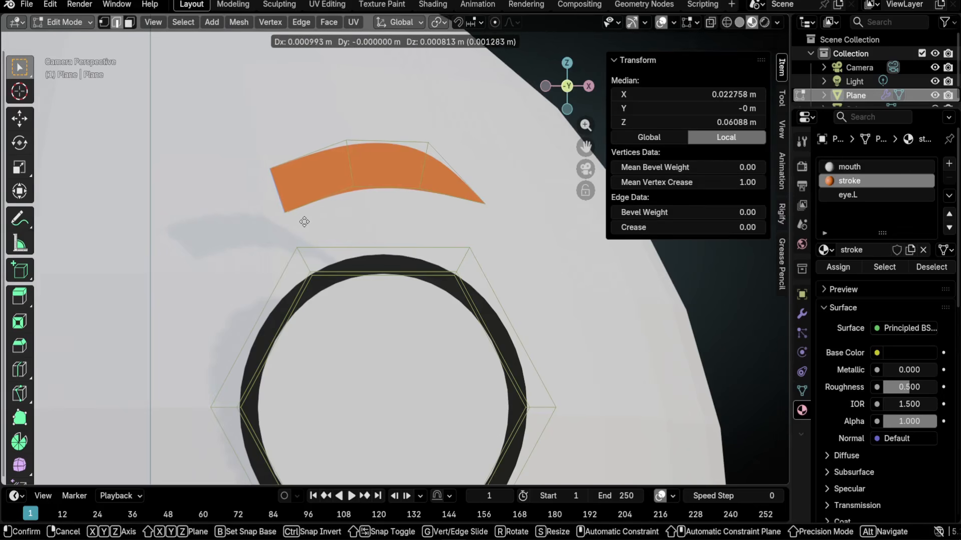
pyautogui.click(306, 221)
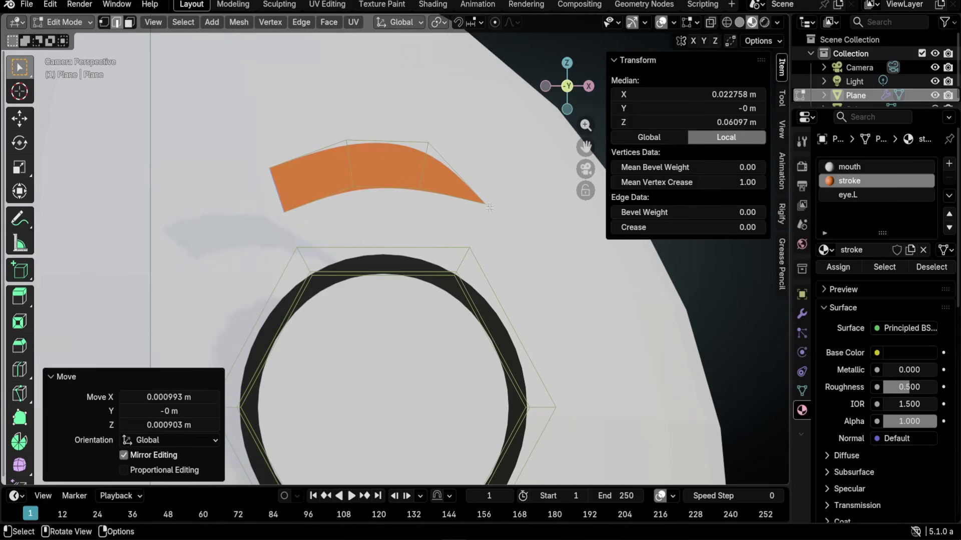
pyautogui.click(424, 171)
pyautogui.press('g')
pyautogui.click(452, 217)
pyautogui.click(355, 180)
pyautogui.press('g')
pyautogui.click(428, 187)
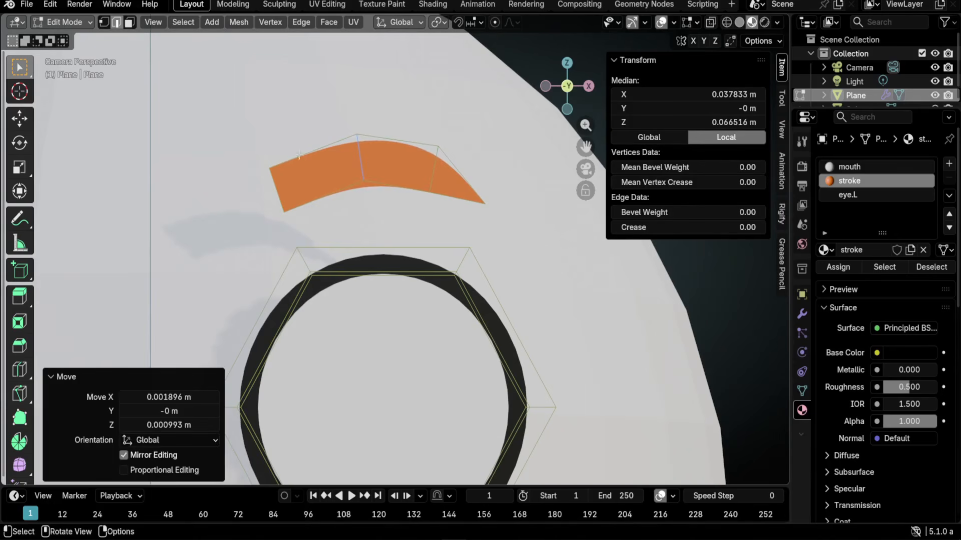
# - Pull the brow's right tip vertex further out and lower, then select the whole eyebrow mesh
pyautogui.press('1')
pyautogui.click(510, 230)
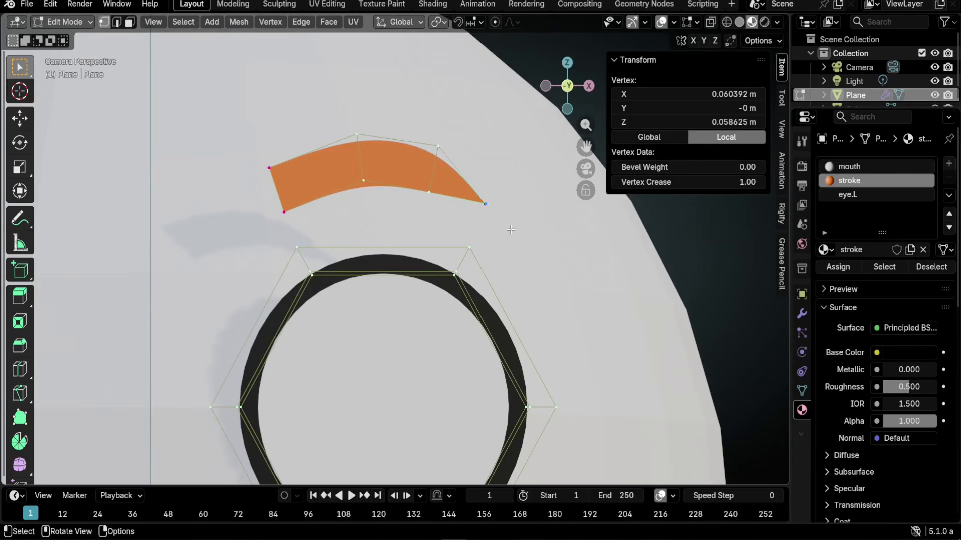
pyautogui.press('g')
pyautogui.click(508, 222)
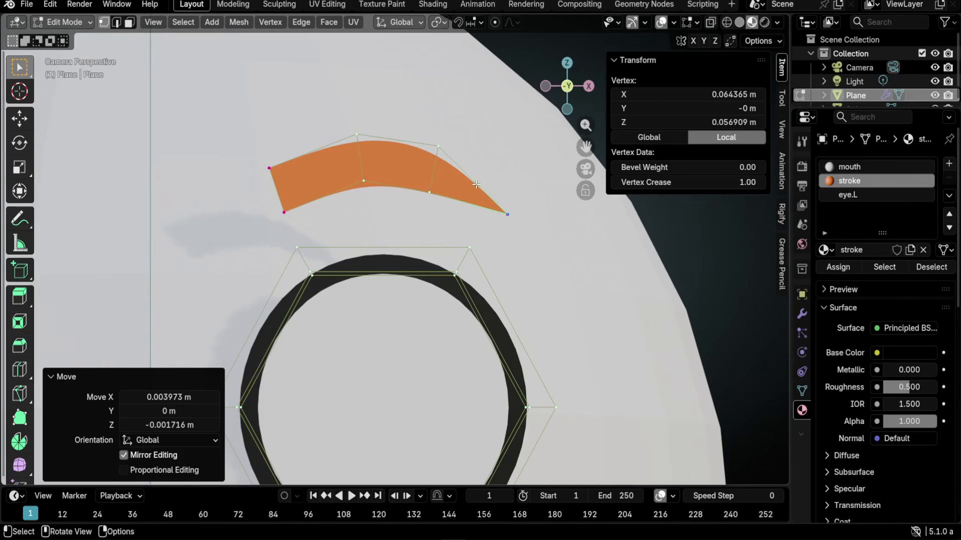
pyautogui.press('l')
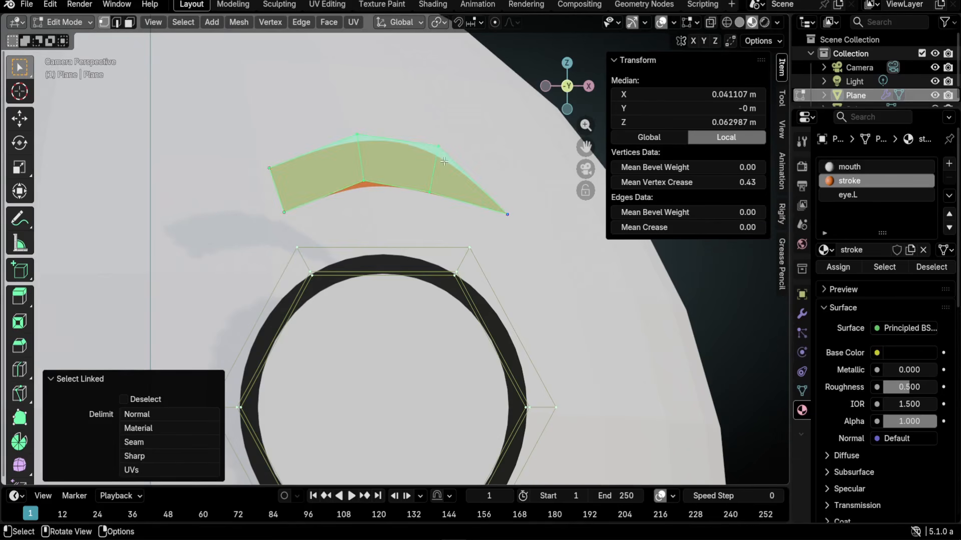
# - Add a material slot with a single-user copy of the stroke material renamed 'brow'
pyautogui.click(949, 164)
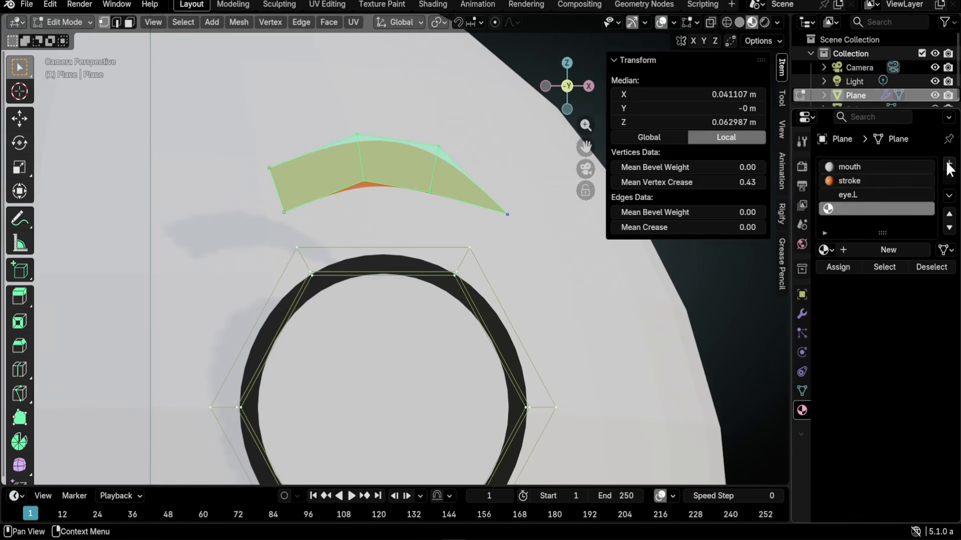
pyautogui.click(826, 250)
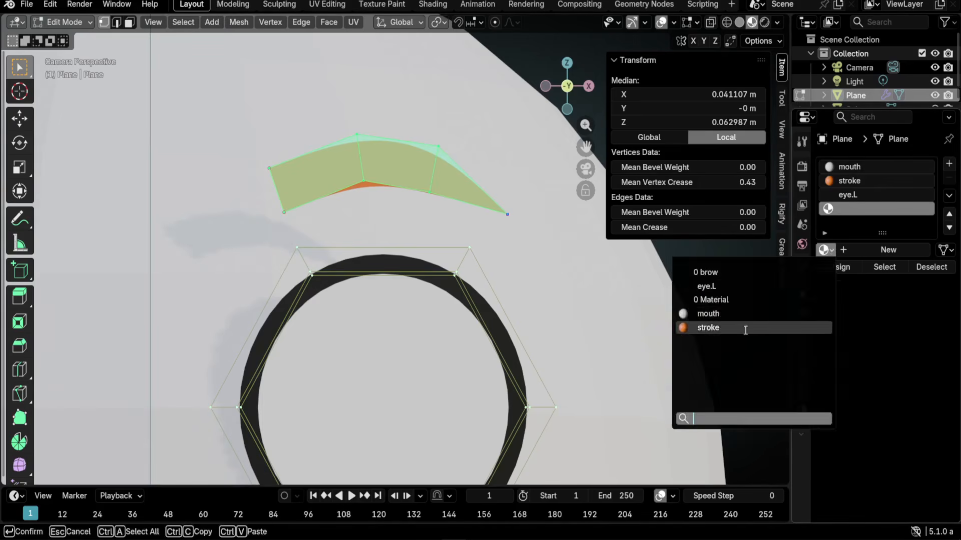
pyautogui.click(716, 325)
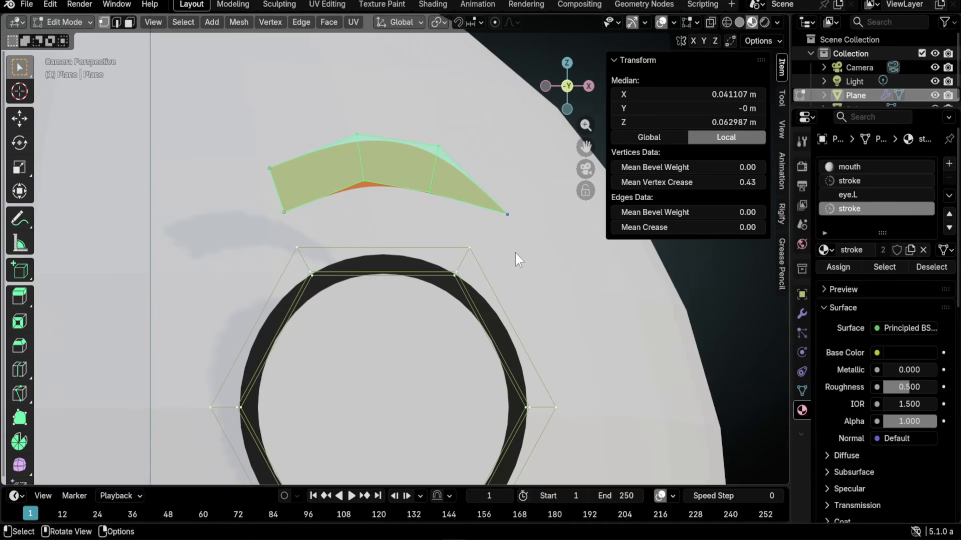
pyautogui.press('Tab')
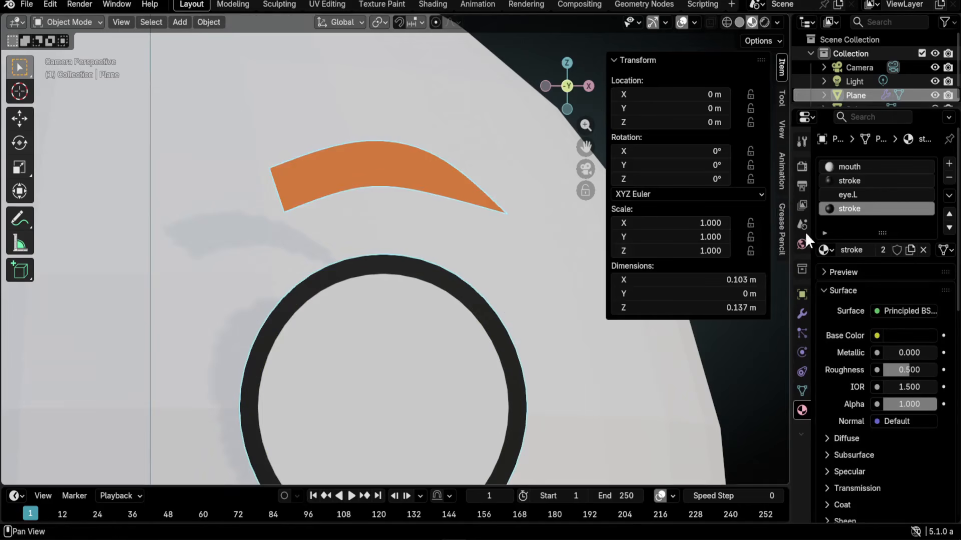
pyautogui.click(884, 250)
pyautogui.doubleClick(861, 250)
pyautogui.write('brow')
pyautogui.press('Return')
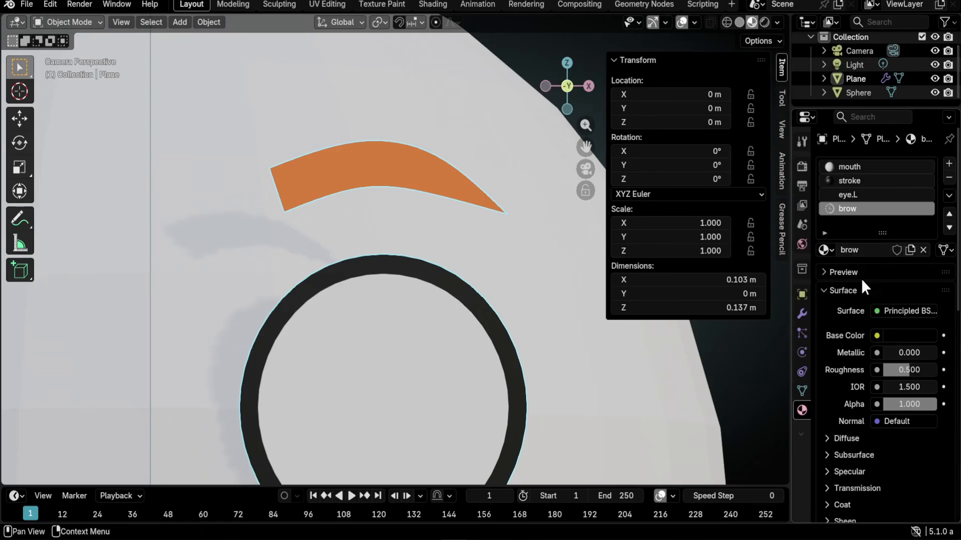
# - Colour the brow material dark brown and assign it to the eyebrow faces, previewing without overlays
pyautogui.click(903, 332)
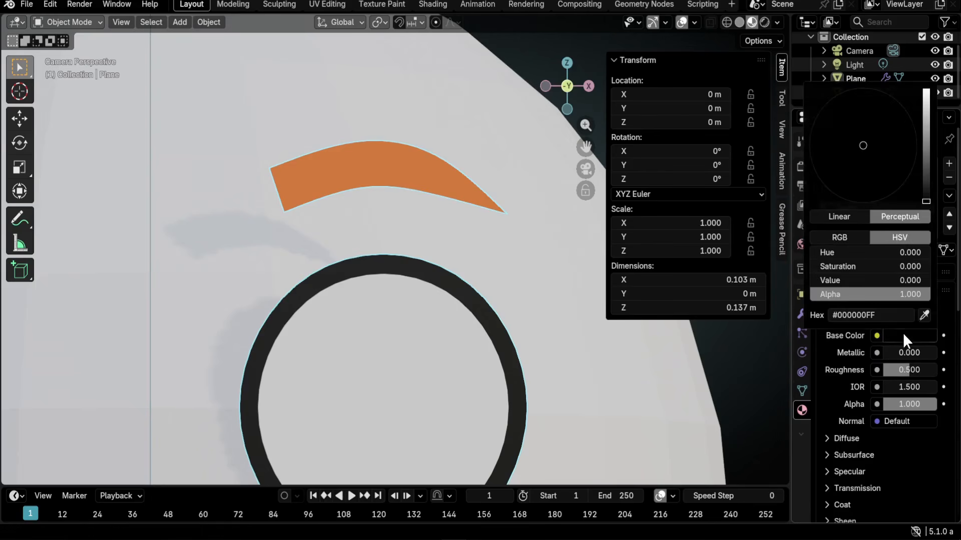
pyautogui.moveTo(924, 195); pyautogui.dragTo(926, 178)
pyautogui.moveTo(850, 163); pyautogui.dragTo(845, 200)
pyautogui.press('Tab')
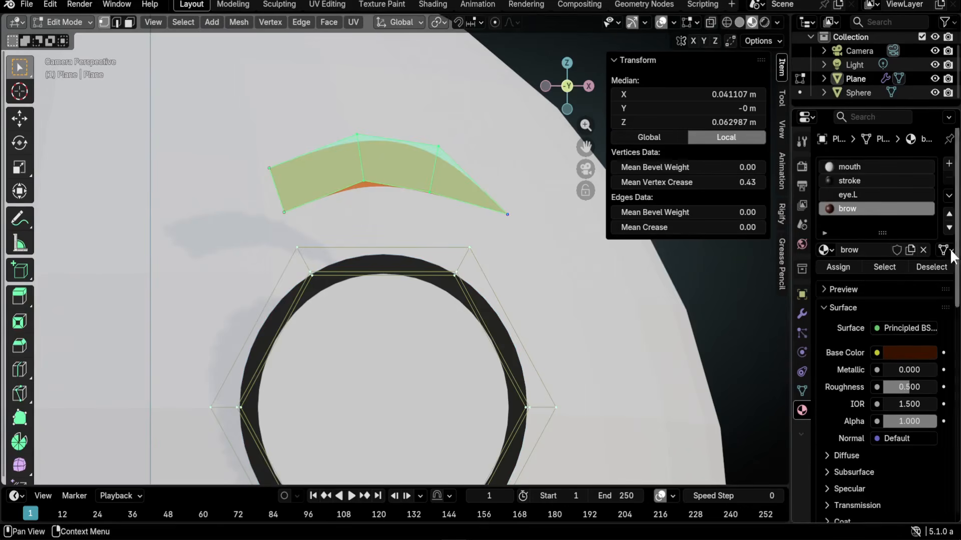
pyautogui.click(845, 266)
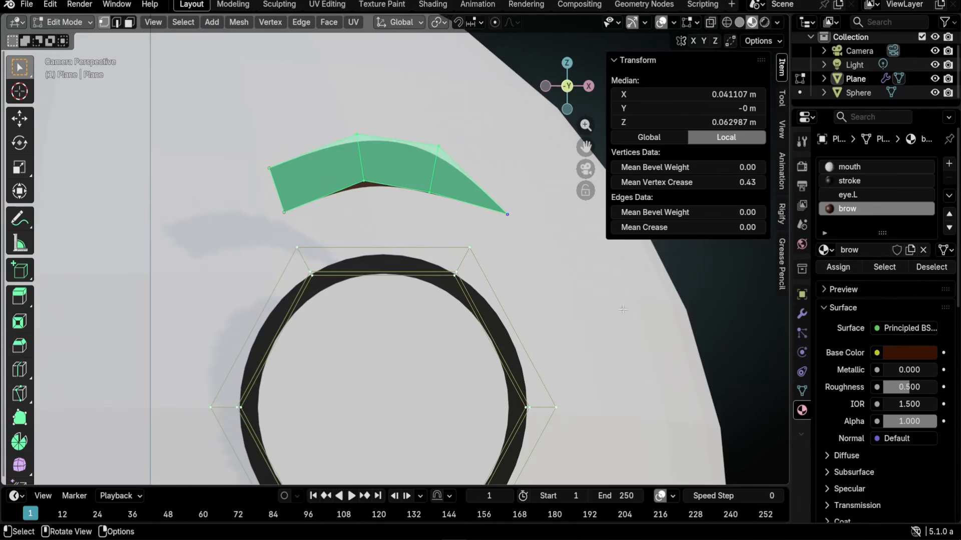
pyautogui.hotkey('shift', 'alt', 'z')
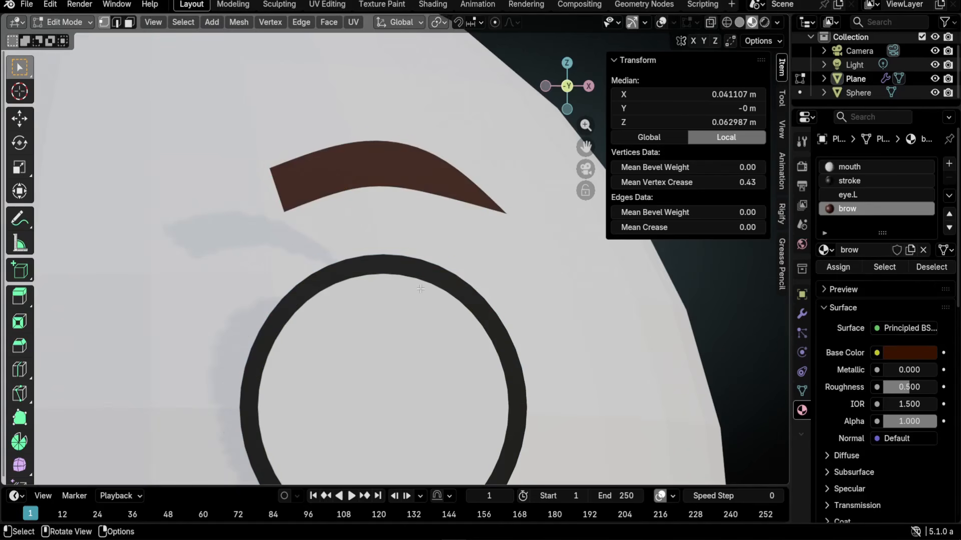
pyautogui.hotkey('shift', 'alt', 'z')
# - Box-select the eye, eyebrow and nostril geometry
pyautogui.scroll(-6, 450, 293)
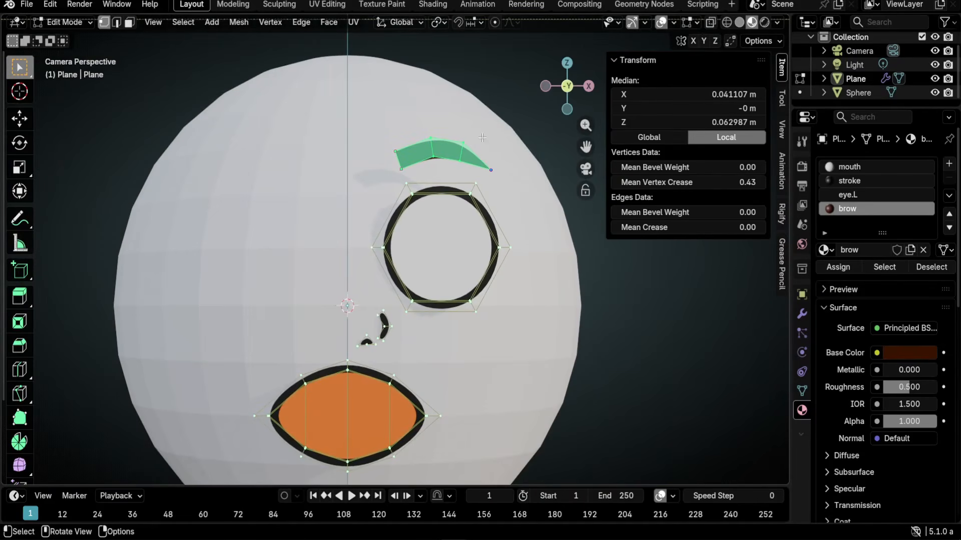
pyautogui.moveTo(293, 118); pyautogui.dragTo(523, 355)
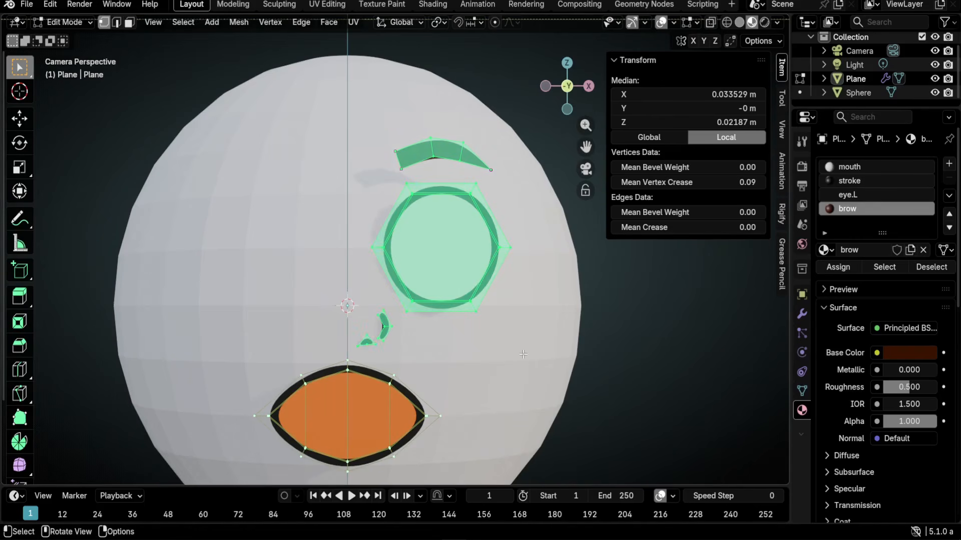
pyautogui.press('F3')
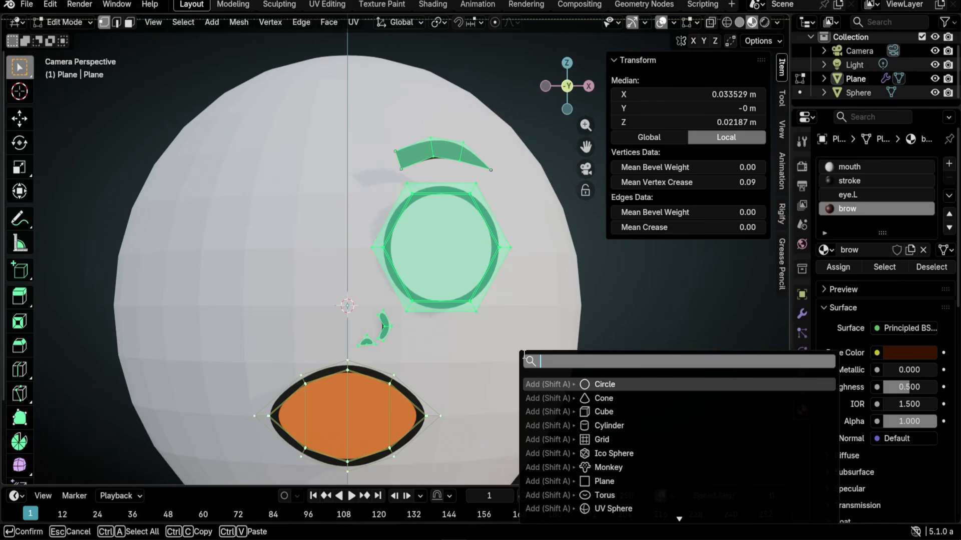
pyautogui.write('sy')
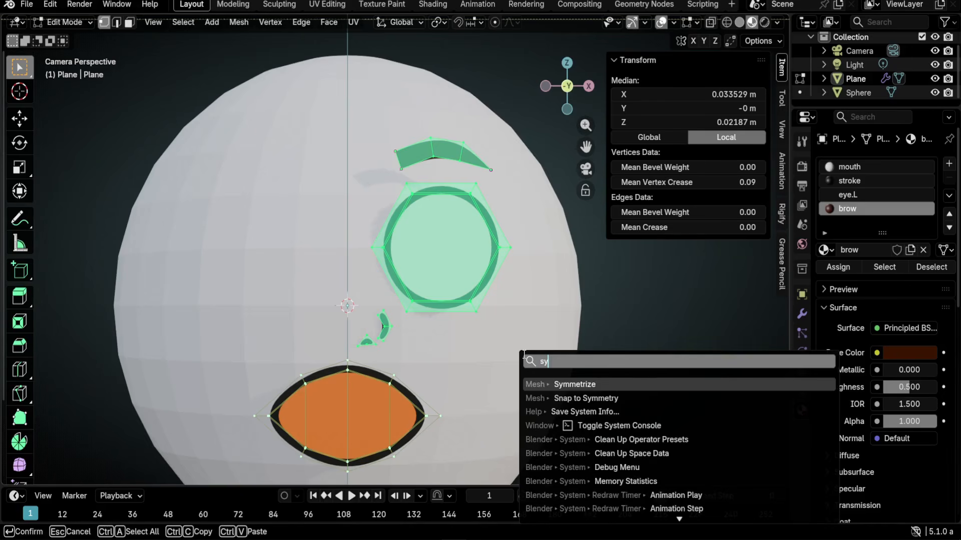
pyautogui.write('m')
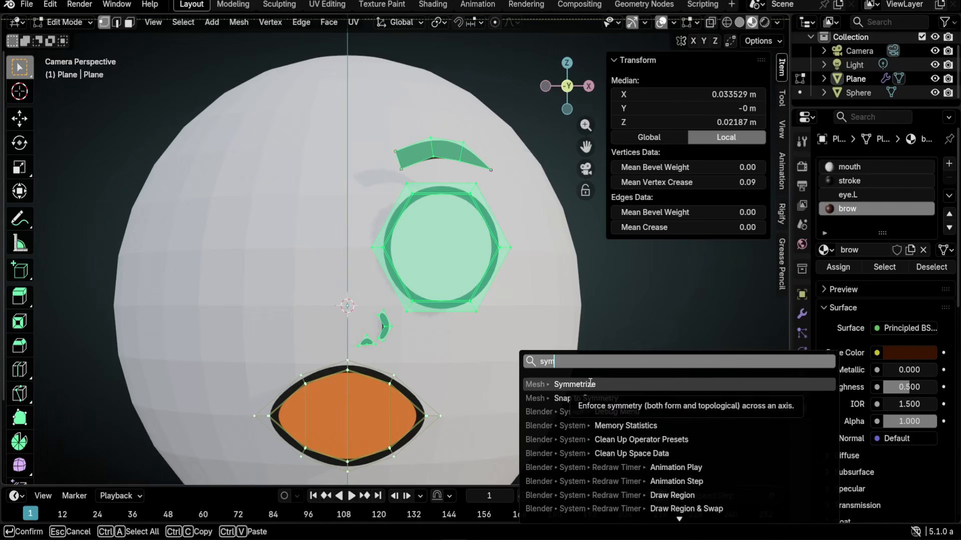
pyautogui.press('Escape')
# - Run Mesh > Symmetrize on the selection with direction +X to -X
pyautogui.click(234, 21)
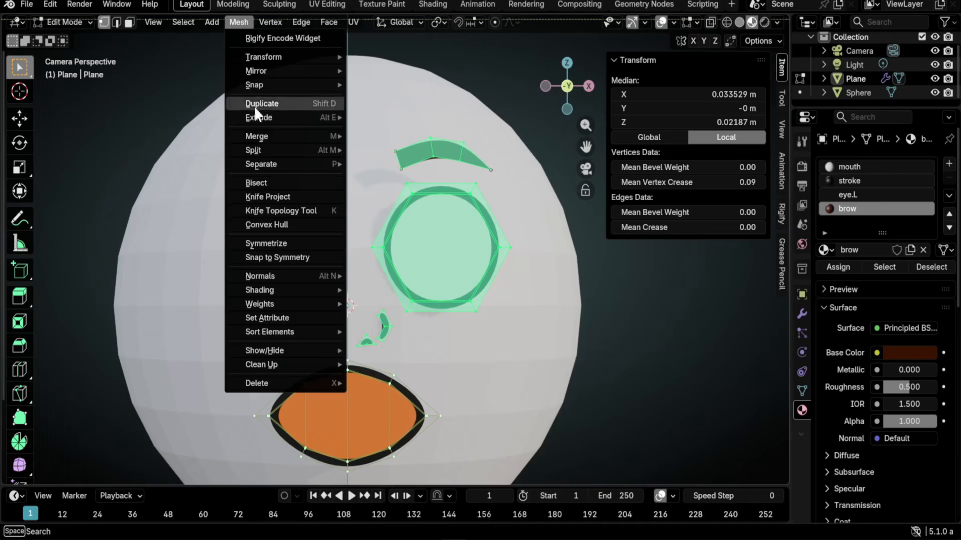
pyautogui.click(278, 244)
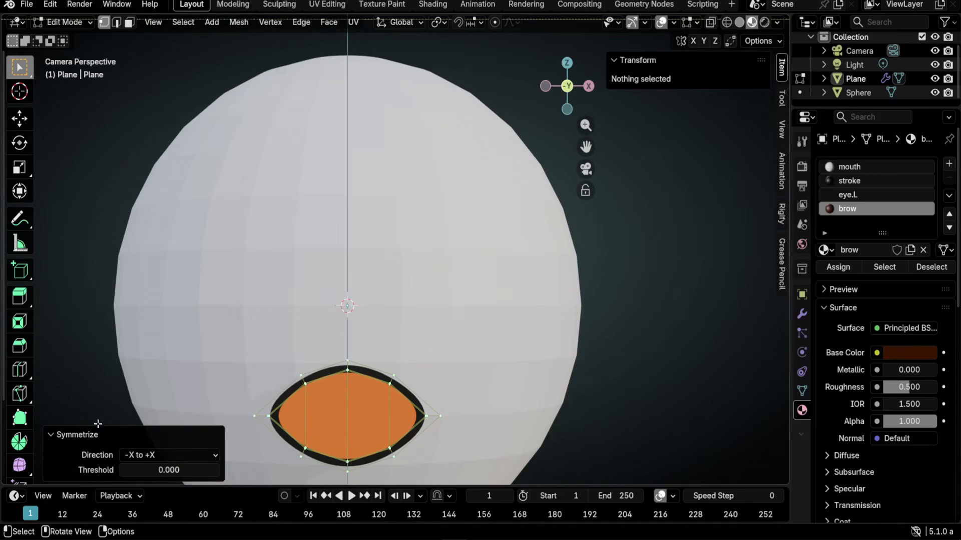
pyautogui.click(57, 436)
pyautogui.click(51, 474)
pyautogui.click(139, 455)
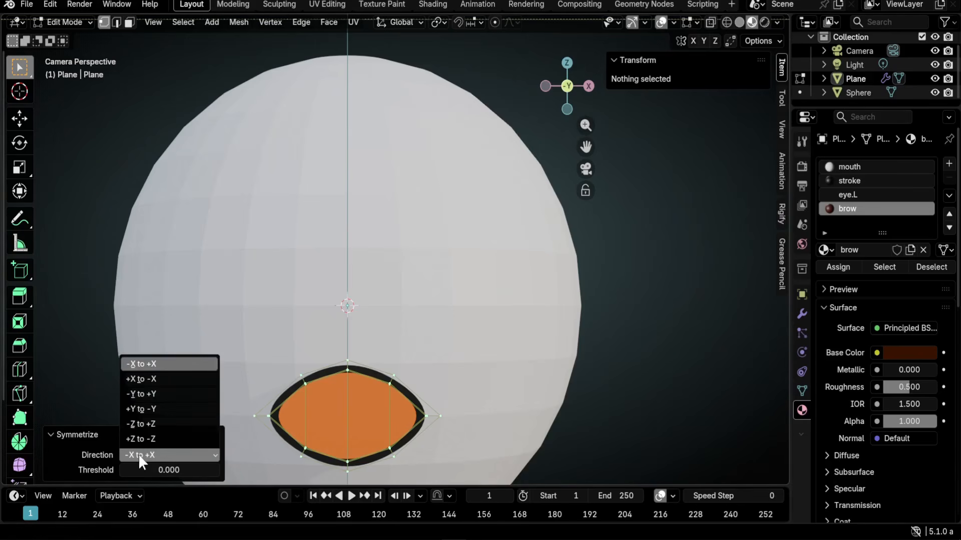
pyautogui.click(146, 382)
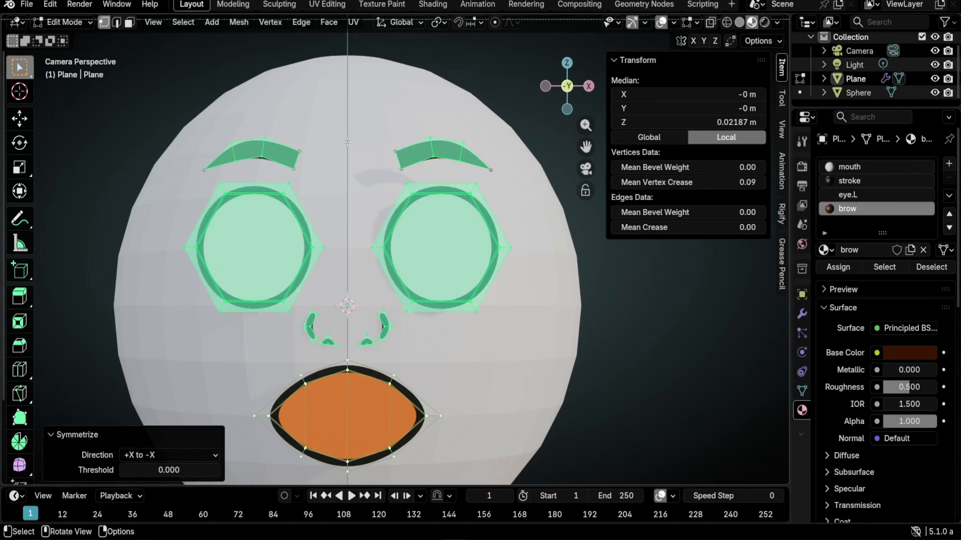
# - With X mirror editing on, move the selected eye, brow and nostril pairs -0.00337 m inward on X
pyautogui.moveTo(348, 128); pyautogui.dragTo(527, 354)
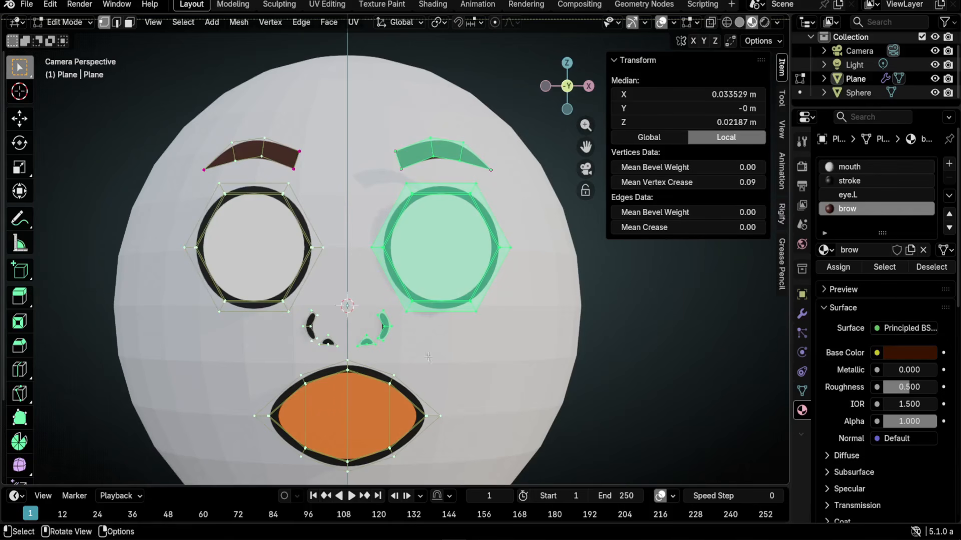
pyautogui.click(695, 40)
pyautogui.hotkey('shift', 'alt', 'z')
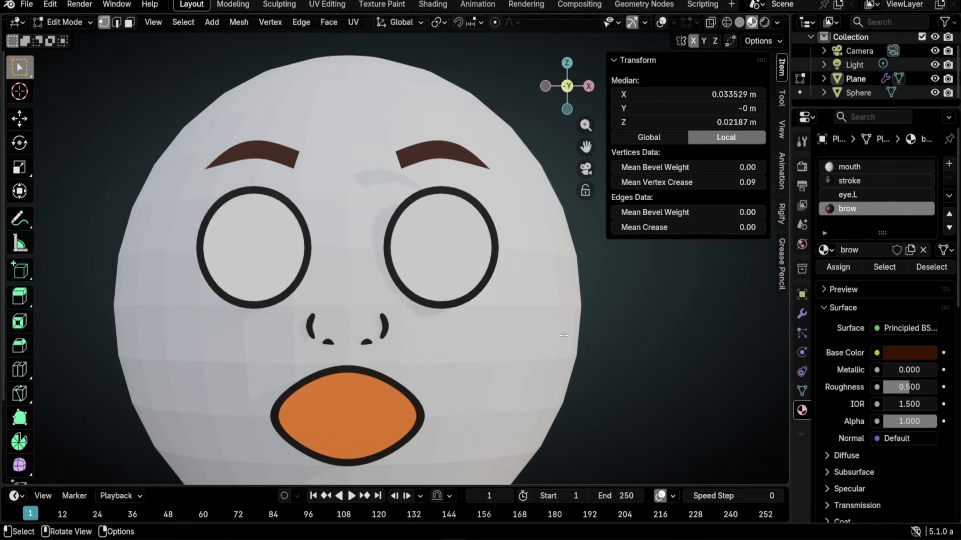
pyautogui.press('g')
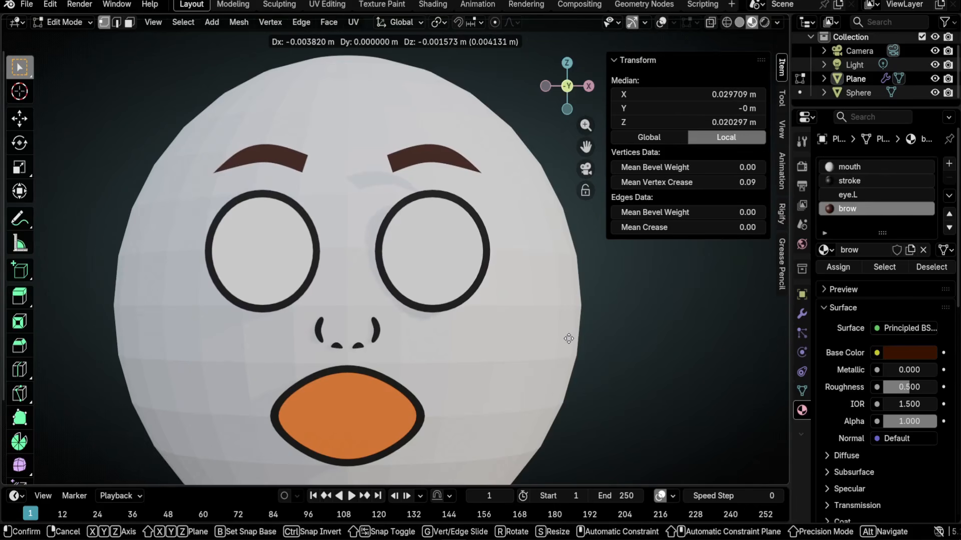
pyautogui.click(569, 337)
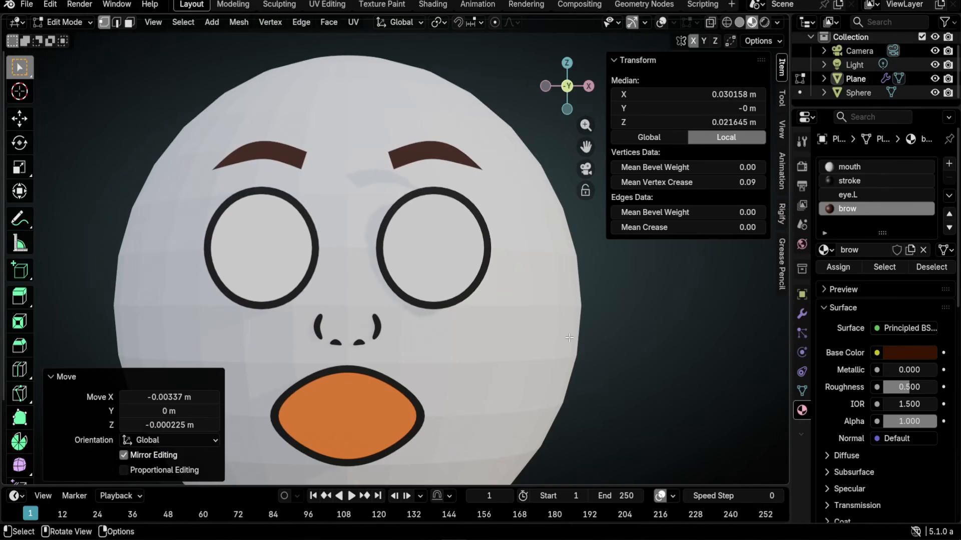
pyautogui.click(52, 377)
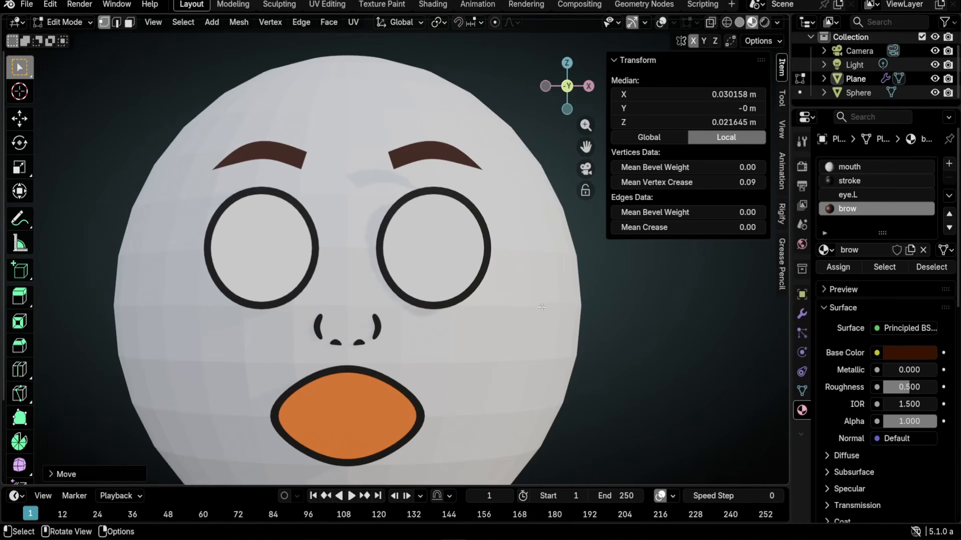
pyautogui.hotkey('shift', 'alt', 'z')
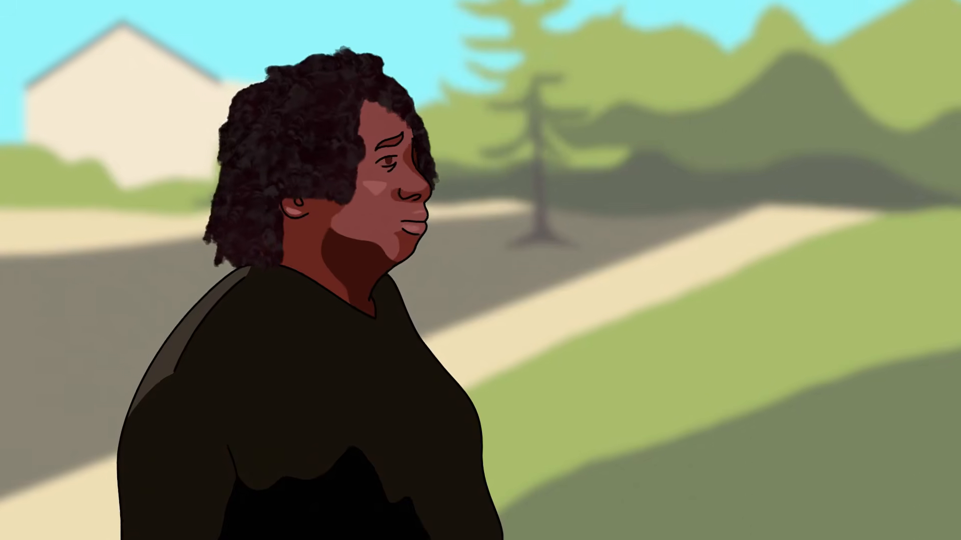